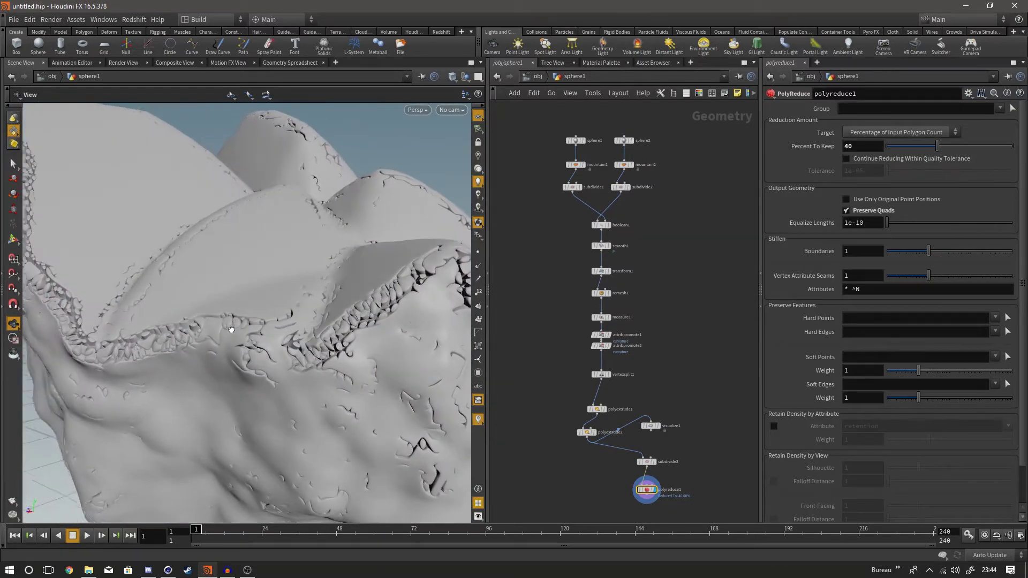
# Step: Examine the finished rock model and the node network that builds it
pyautogui.scroll(2, 421, 316)
pyautogui.scroll(-2, 417, 315)
pyautogui.scroll(-5, 407, 321)
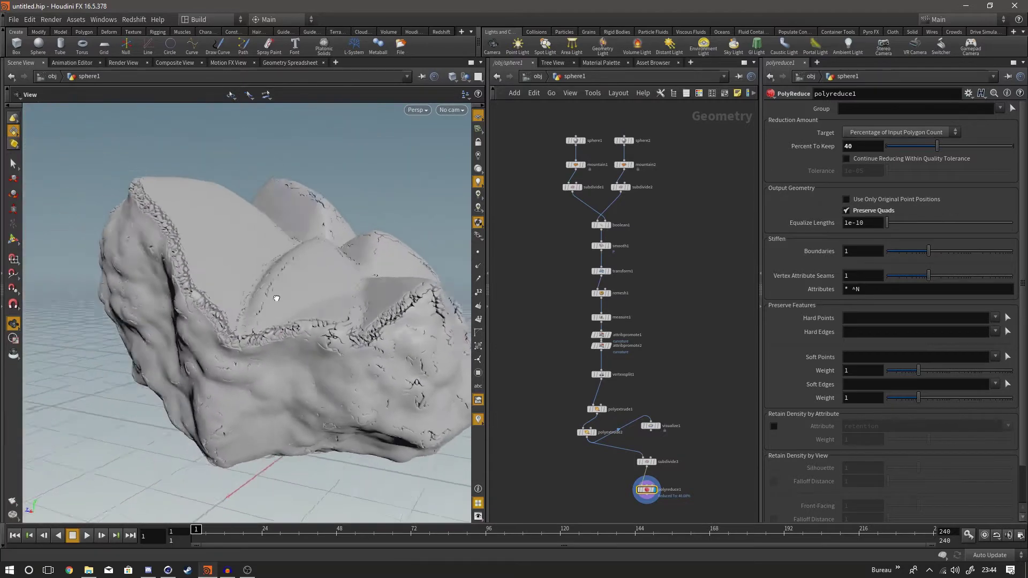
pyautogui.moveTo(556, 126); pyautogui.dragTo(688, 495)
pyautogui.moveTo(542, 120); pyautogui.dragTo(690, 495)
pyautogui.click(718, 475)
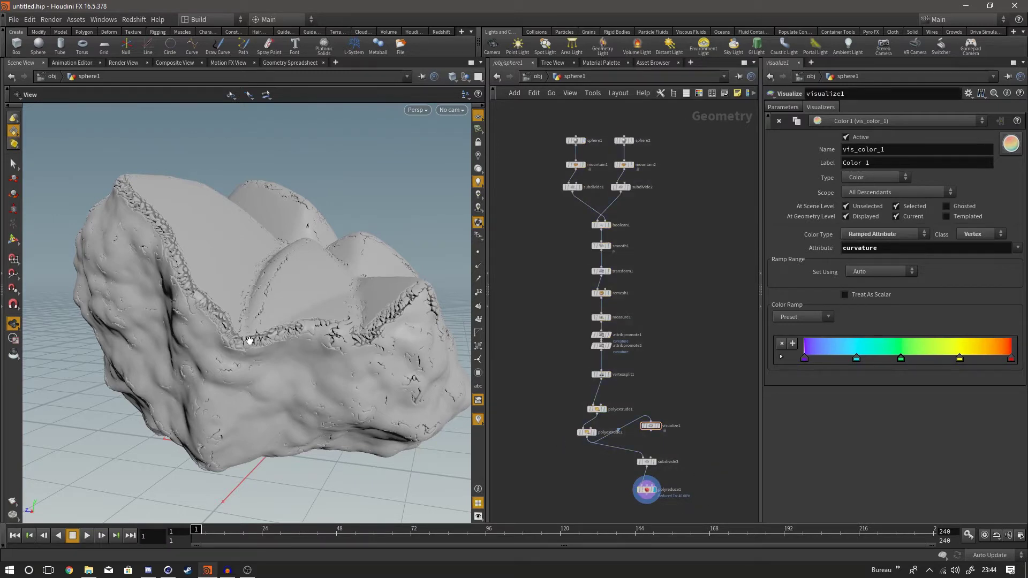
# Step: Start a new empty scene in place of the finished rock file
pyautogui.click(14, 20)
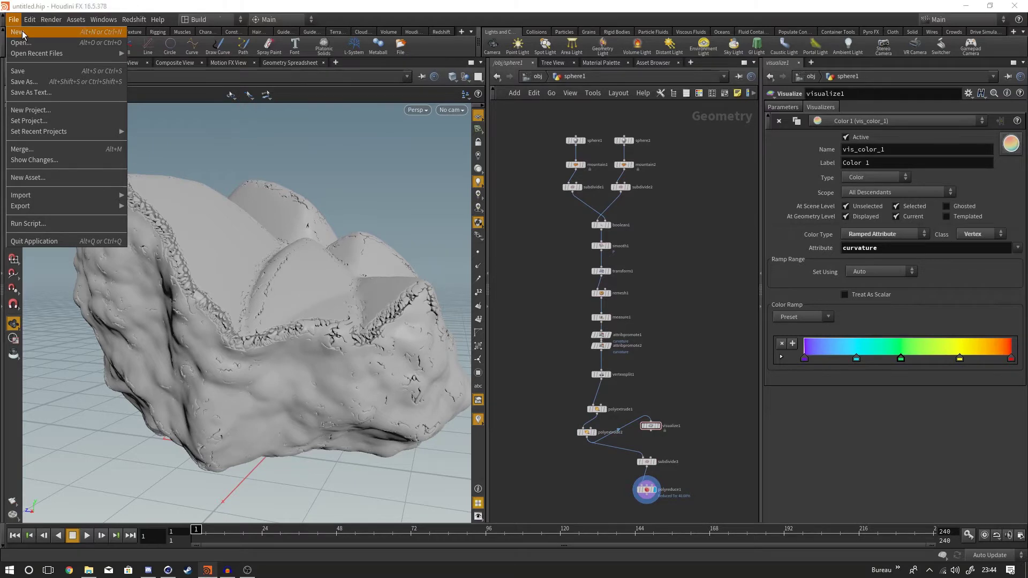
pyautogui.click(23, 33)
pyautogui.click(123, 74)
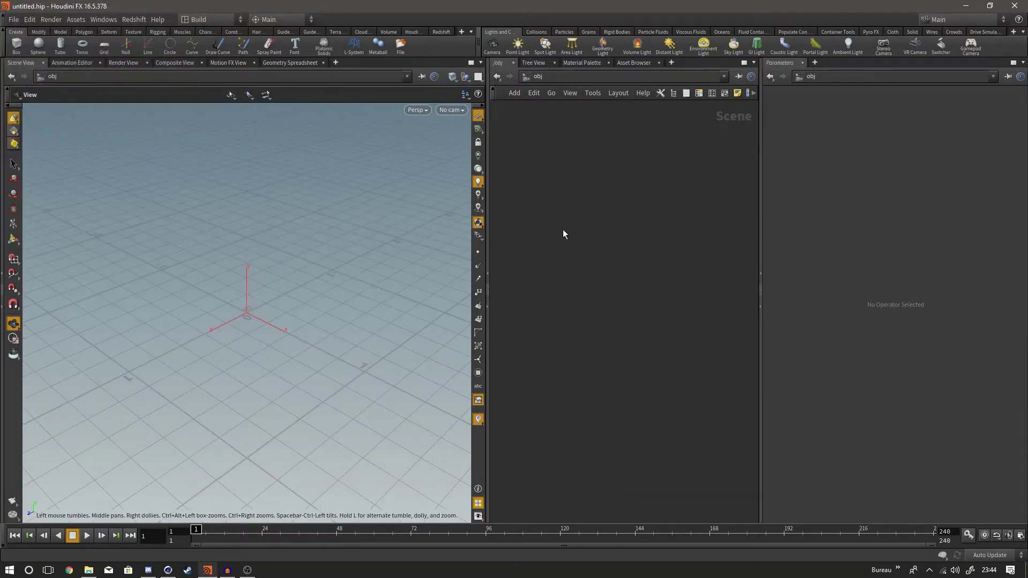
# Step: Create a Sphere object in the scene network and enter its geometry network
pyautogui.press('Tab')
pyautogui.write('sphe')
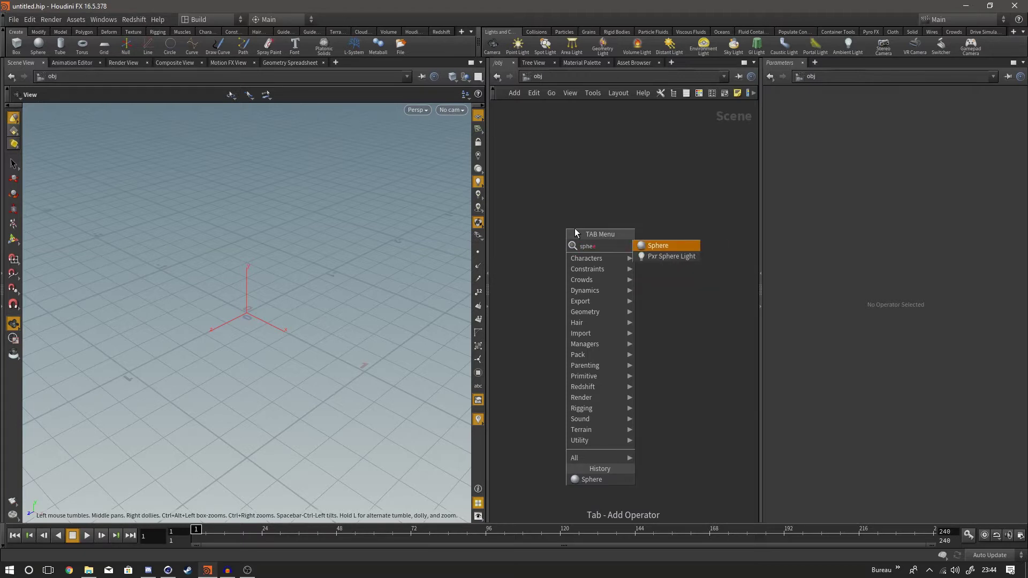
pyautogui.press('Return')
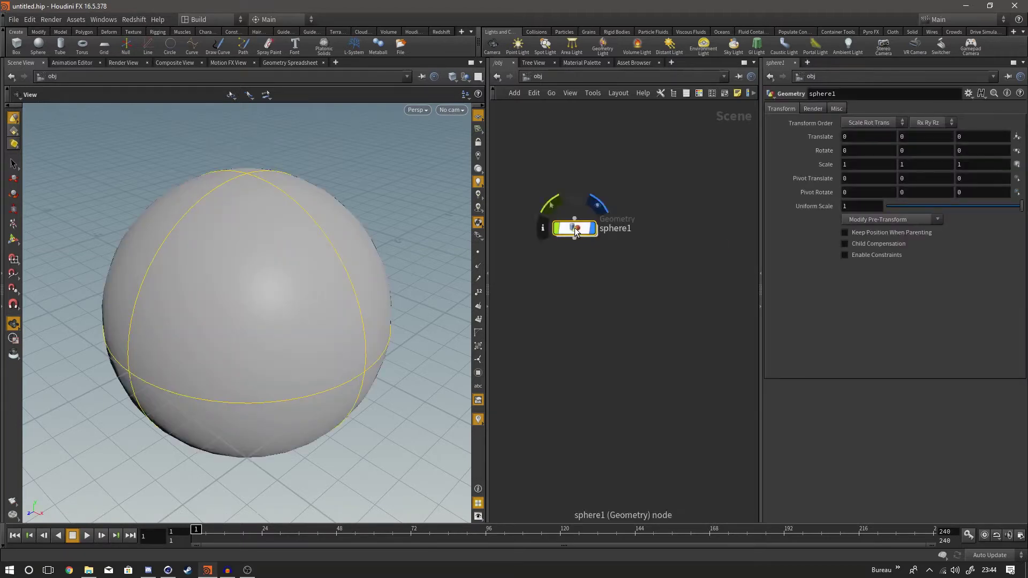
pyautogui.click(571, 248)
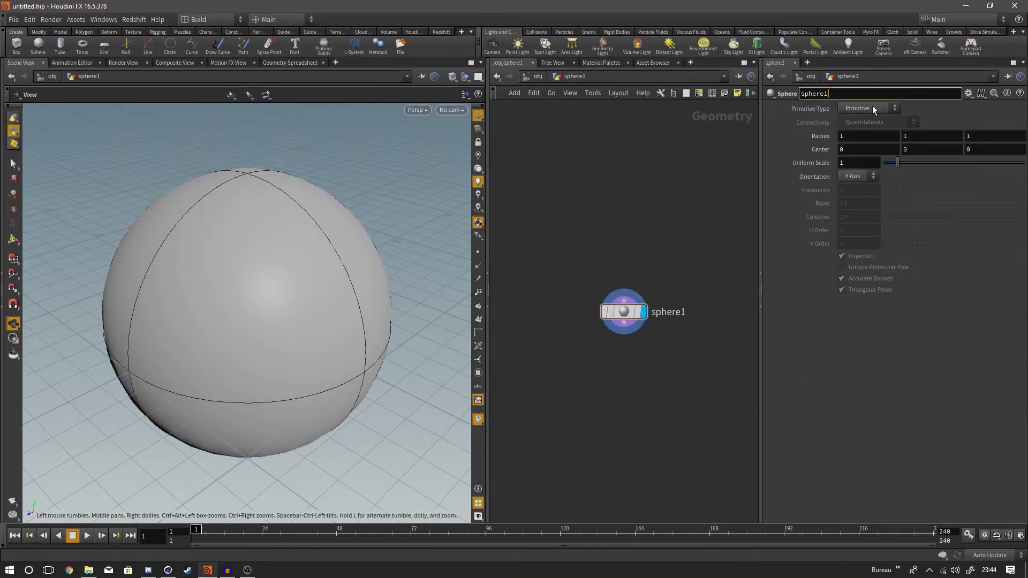
# Step: Change the sphere's primitive type to Polygon and set its frequency to 10
pyautogui.click(871, 107)
pyautogui.click(866, 133)
pyautogui.moveTo(899, 190); pyautogui.dragTo(1025, 193)
# Step: Add a Mountain node below the sphere, wire the sphere into it and display its result
pyautogui.keyDown('alt'); pyautogui.moveTo(634, 275); pyautogui.dragTo(569, 246, button='middle'); pyautogui.keyUp('alt')
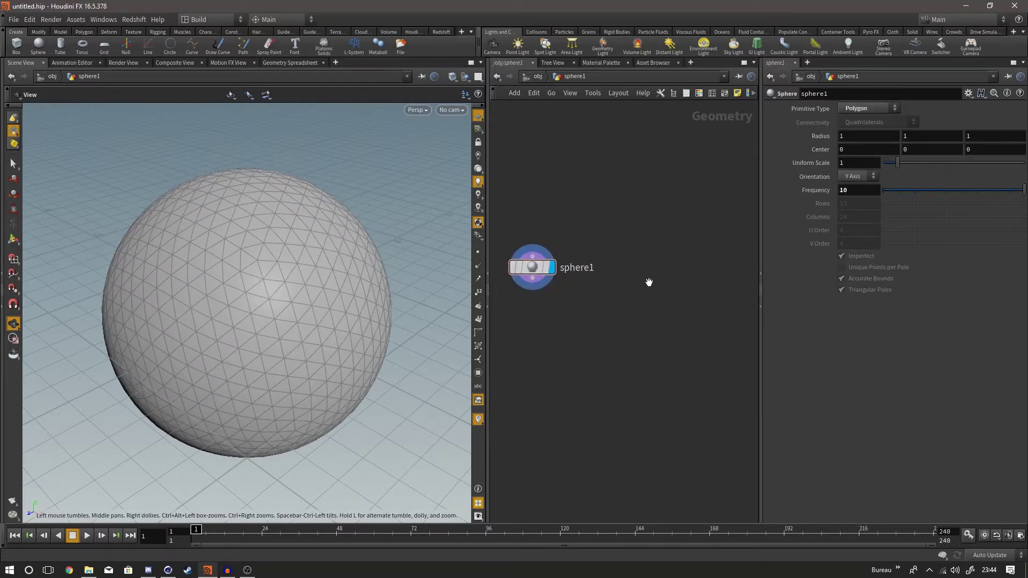
pyautogui.press('Tab')
pyautogui.write('moun')
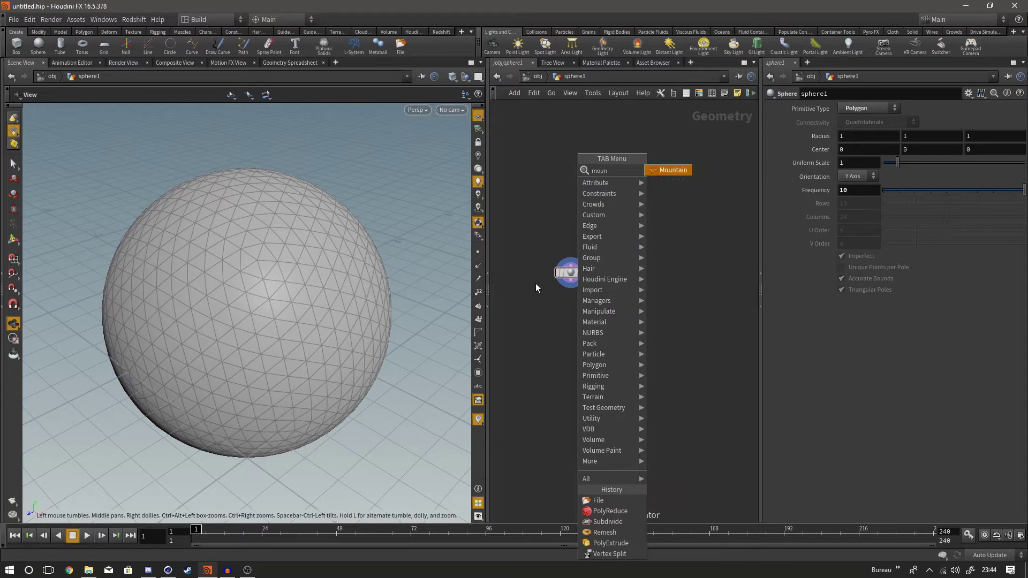
pyautogui.press('Return')
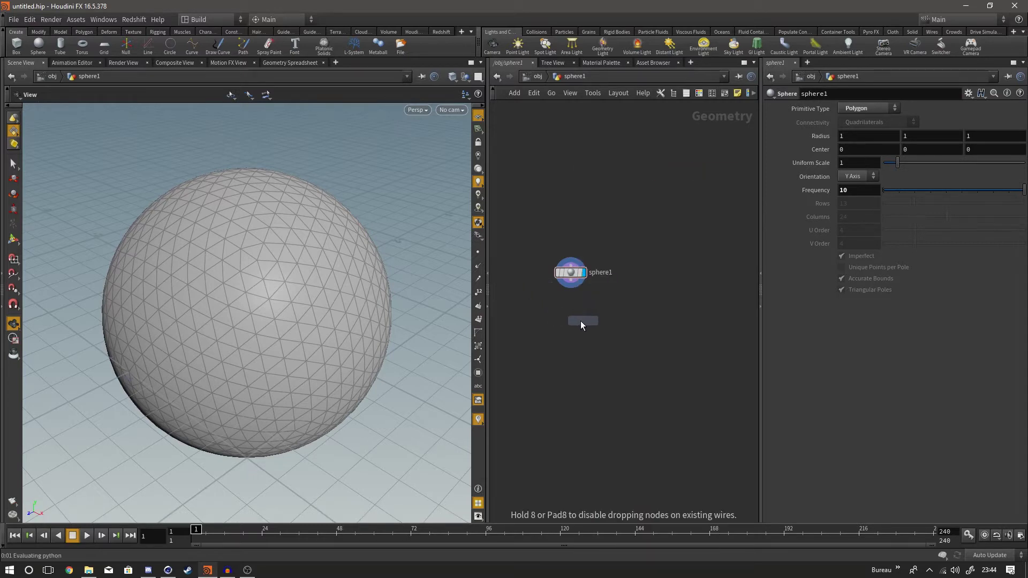
pyautogui.click(569, 310)
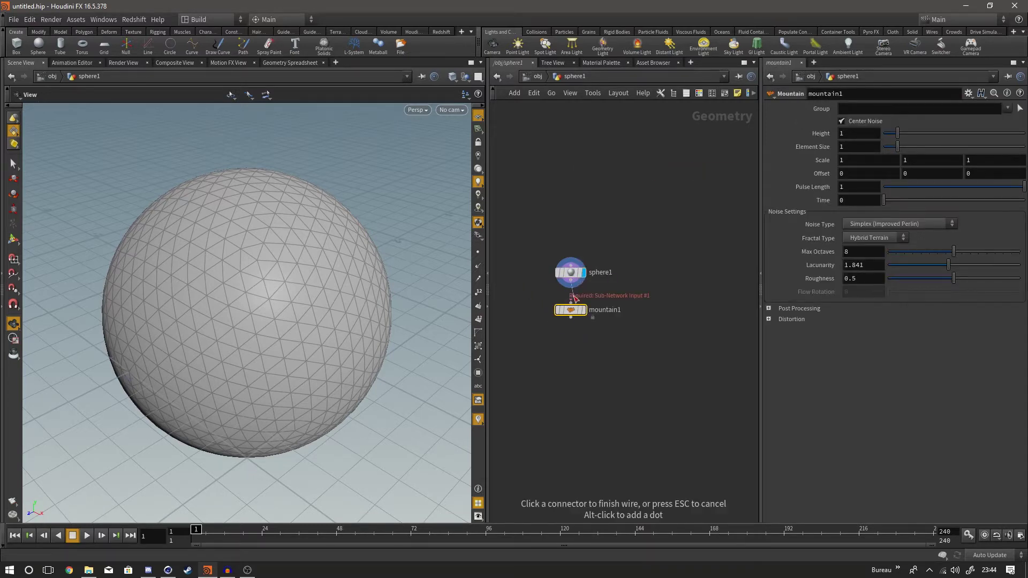
pyautogui.moveTo(571, 302); pyautogui.dragTo(570, 280)
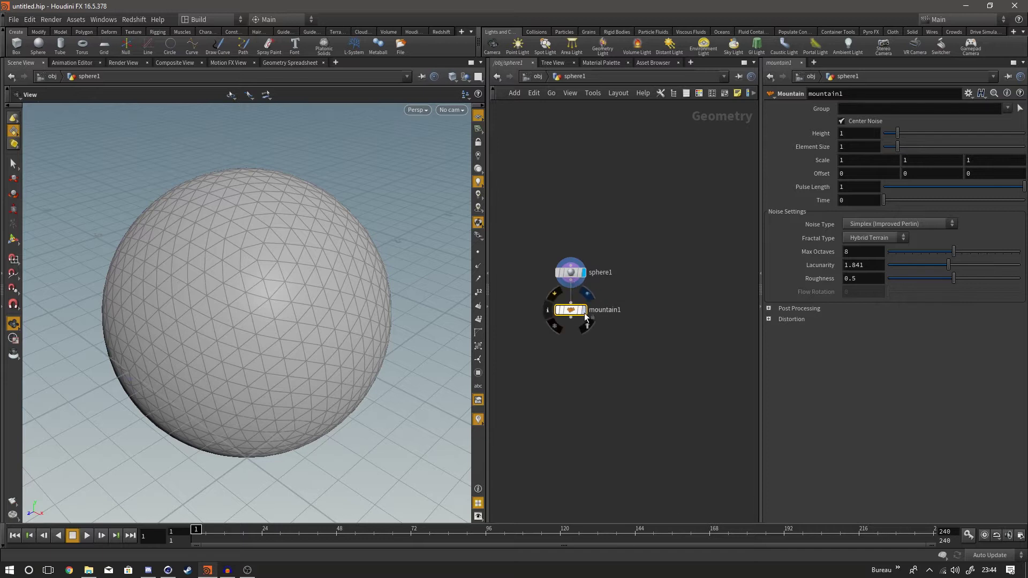
pyautogui.click(583, 310)
# Step: Set the Mountain node's noise type to Worley (cellular) F1
pyautogui.moveTo(395, 277)
pyautogui.mouseDown()
pyautogui.moveTo(332, 271)
pyautogui.moveTo(385, 268)
pyautogui.mouseUp()
pyautogui.click(889, 225)
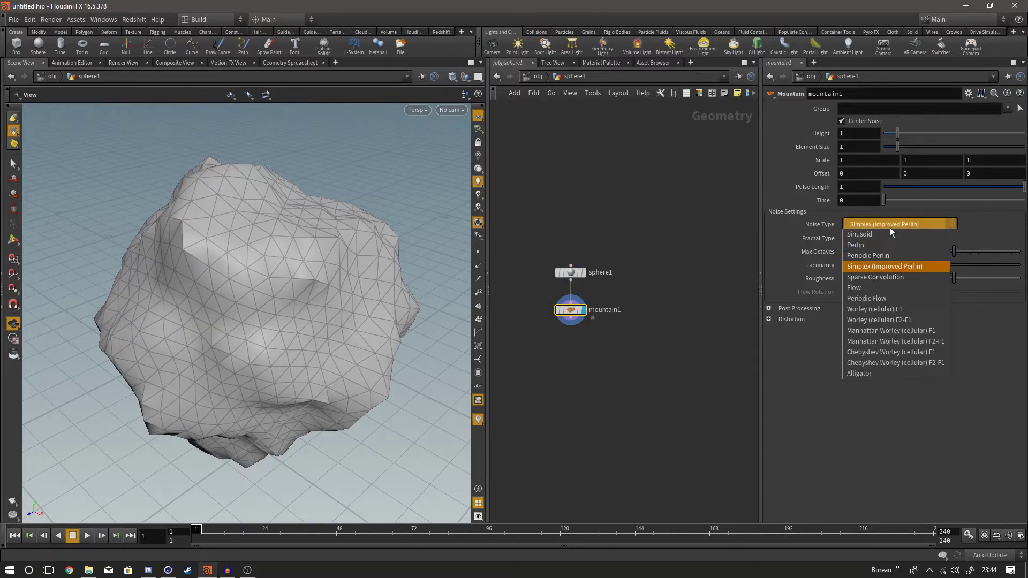
pyautogui.click(903, 309)
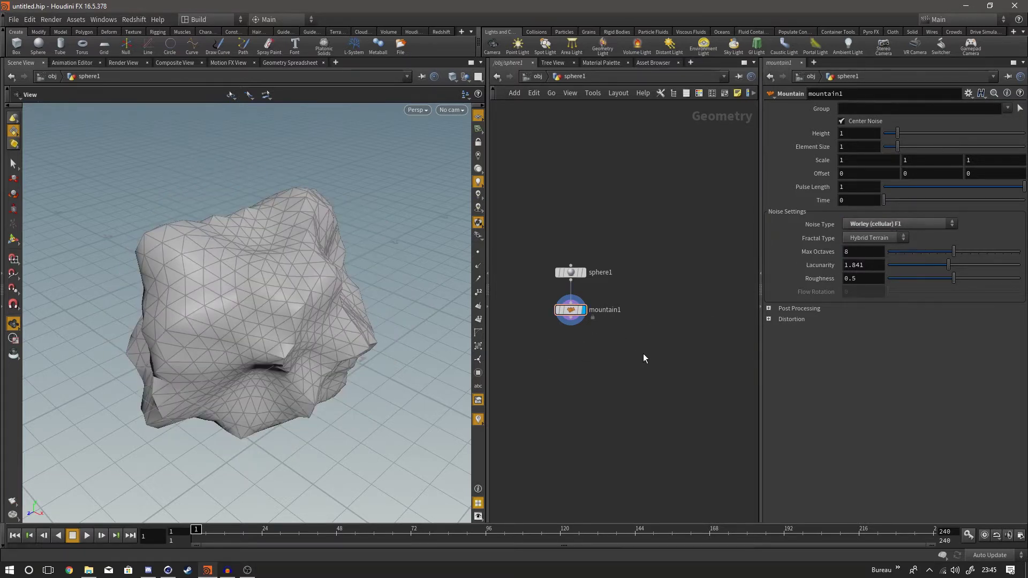
# Step: Add a Subdivide node fed by the Mountain node and display its result
pyautogui.press('Tab')
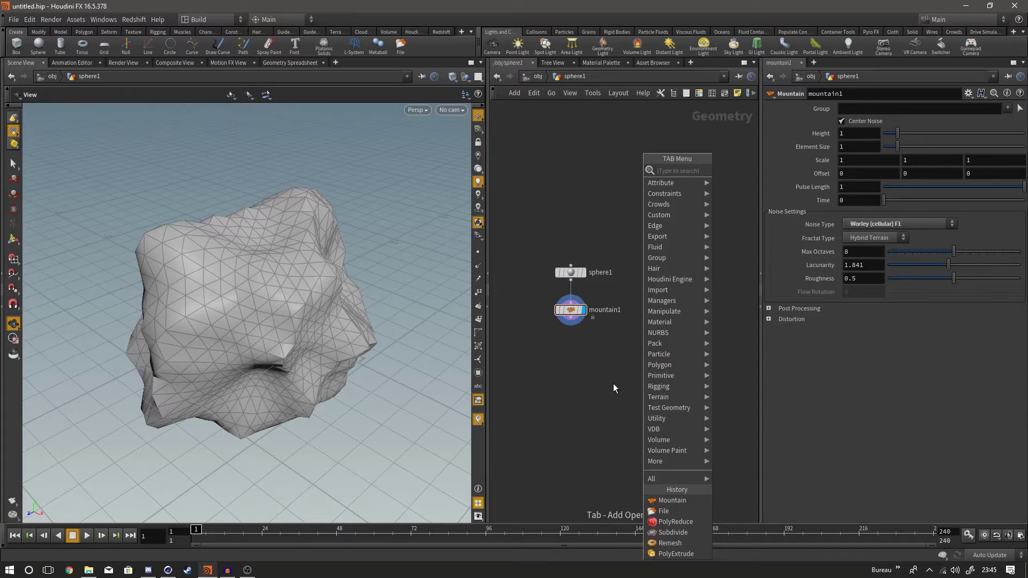
pyautogui.write('sub')
pyautogui.press('Return')
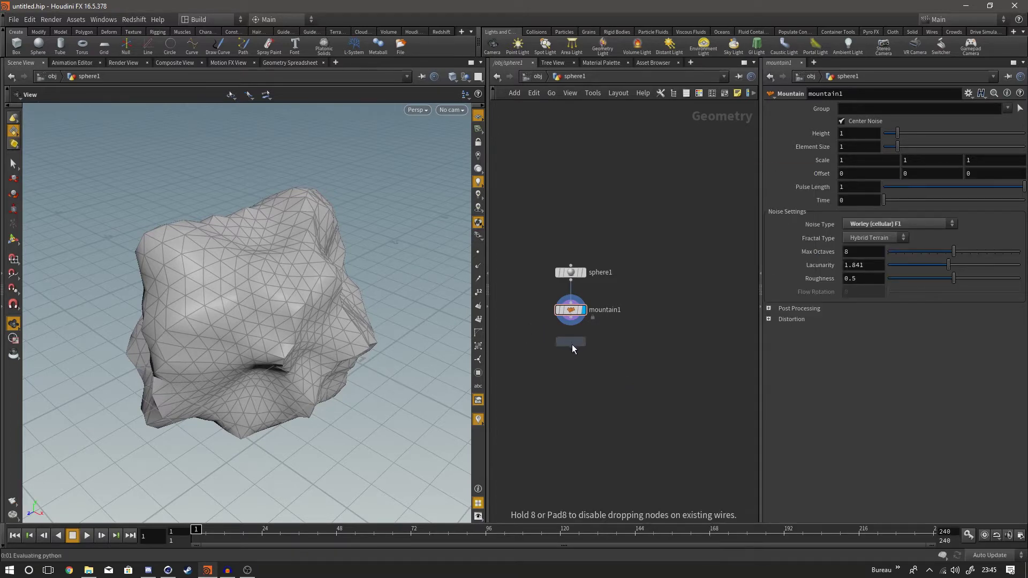
pyautogui.click(570, 349)
pyautogui.click(584, 348)
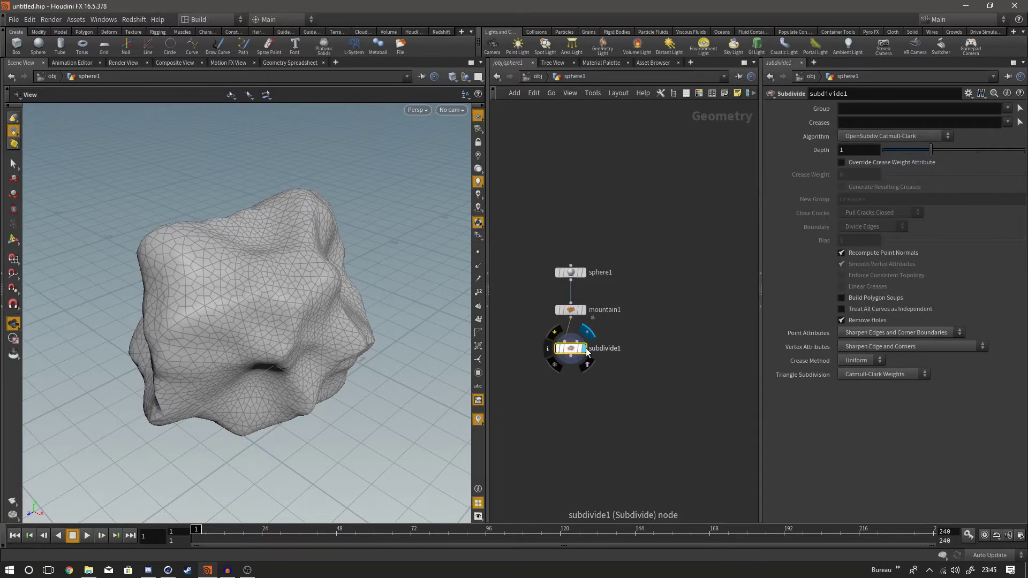
# Step: Raise the sphere's frequency to 45 for a denser mesh
pyautogui.click(571, 273)
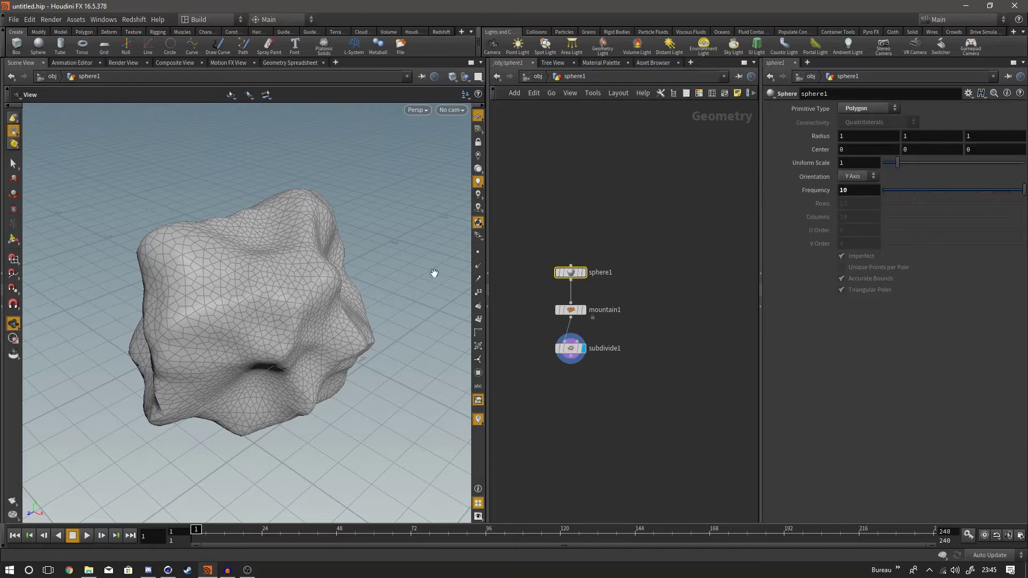
pyautogui.write('45')
pyautogui.press('Return')
pyautogui.moveTo(371, 326); pyautogui.dragTo(418, 333)
# Step: Tune the Mountain node to height 0.87, element size 0.68, max octaves 16, lacunarity 0 and roughness 0
pyautogui.click(569, 310)
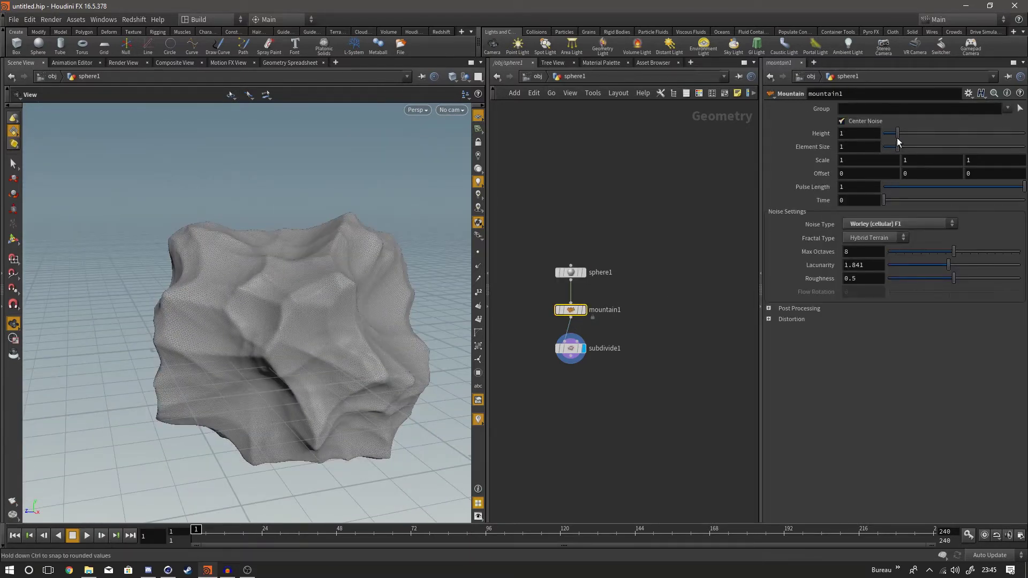
pyautogui.moveTo(905, 135)
pyautogui.mouseDown()
pyautogui.moveTo(887, 135)
pyautogui.moveTo(897, 134)
pyautogui.moveTo(892, 147)
pyautogui.moveTo(908, 143)
pyautogui.moveTo(899, 152)
pyautogui.mouseUp()
pyautogui.moveTo(343, 334); pyautogui.dragTo(428, 316)
pyautogui.moveTo(924, 252); pyautogui.dragTo(1019, 251)
pyautogui.moveTo(945, 265); pyautogui.dragTo(800, 283)
pyautogui.moveTo(935, 265); pyautogui.dragTo(957, 271)
pyautogui.moveTo(825, 265); pyautogui.dragTo(824, 265)
pyautogui.moveTo(901, 147)
pyautogui.mouseDown()
pyautogui.moveTo(924, 139)
pyautogui.moveTo(878, 146)
pyautogui.moveTo(894, 147)
pyautogui.mouseUp()
pyautogui.moveTo(231, 282); pyautogui.dragTo(200, 306)
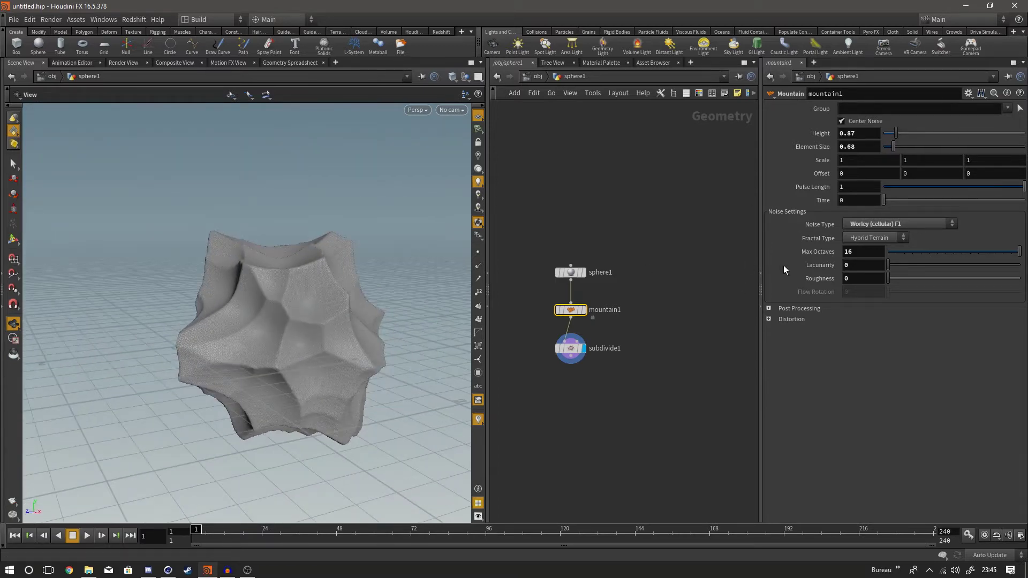
# Step: Switch the mountain noise to Worley (cellular) F2-F1 with height 0.61 and element size 0.95
pyautogui.click(855, 224)
pyautogui.click(890, 319)
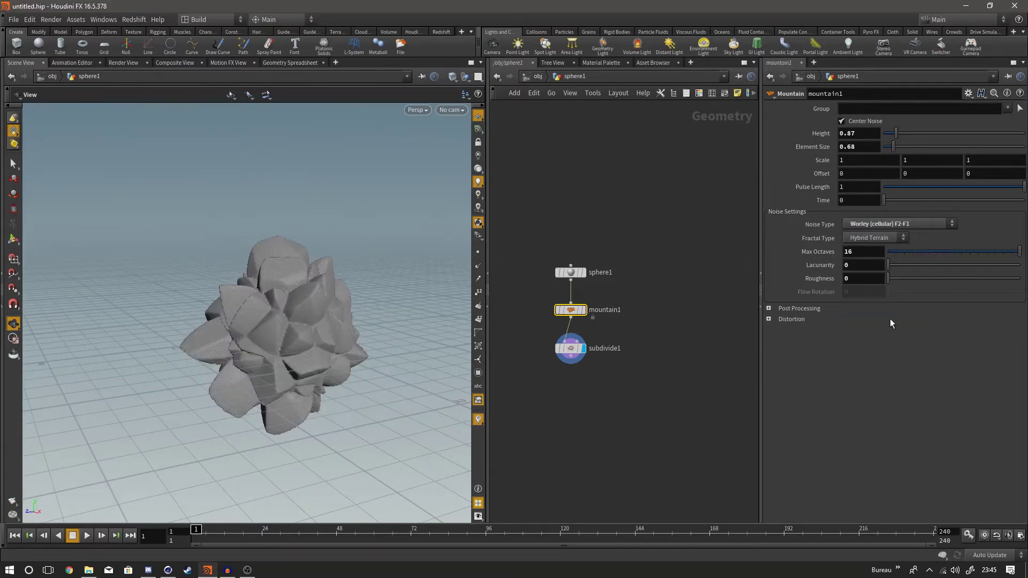
pyautogui.moveTo(277, 264); pyautogui.dragTo(303, 264)
pyautogui.moveTo(897, 148)
pyautogui.mouseDown()
pyautogui.moveTo(902, 133)
pyautogui.moveTo(892, 133)
pyautogui.mouseUp()
pyautogui.moveTo(258, 276); pyautogui.dragTo(227, 274)
# Step: Duplicate the sphere, mountain and subdivide chain and place the copy beside the original
pyautogui.moveTo(517, 230); pyautogui.dragTo(608, 433)
pyautogui.hotkey('ctrl', 'v')
pyautogui.moveTo(680, 332)
pyautogui.mouseDown()
pyautogui.moveTo(664, 290)
pyautogui.moveTo(690, 339)
pyautogui.moveTo(685, 332)
pyautogui.mouseUp()
pyautogui.hotkey('ctrl', 'z')
pyautogui.moveTo(719, 429); pyautogui.dragTo(657, 271)
pyautogui.click(694, 310)
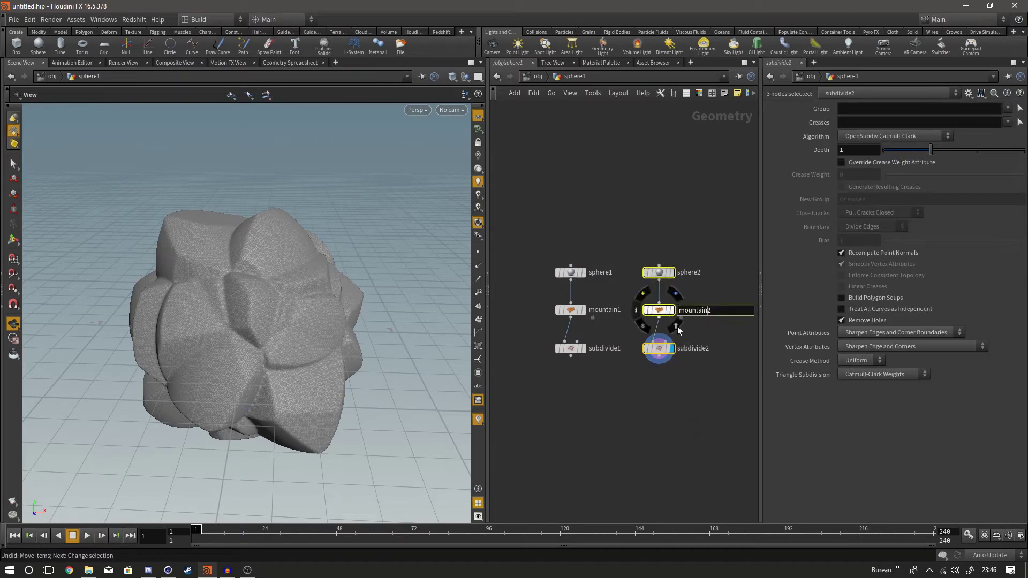
pyautogui.click(667, 317)
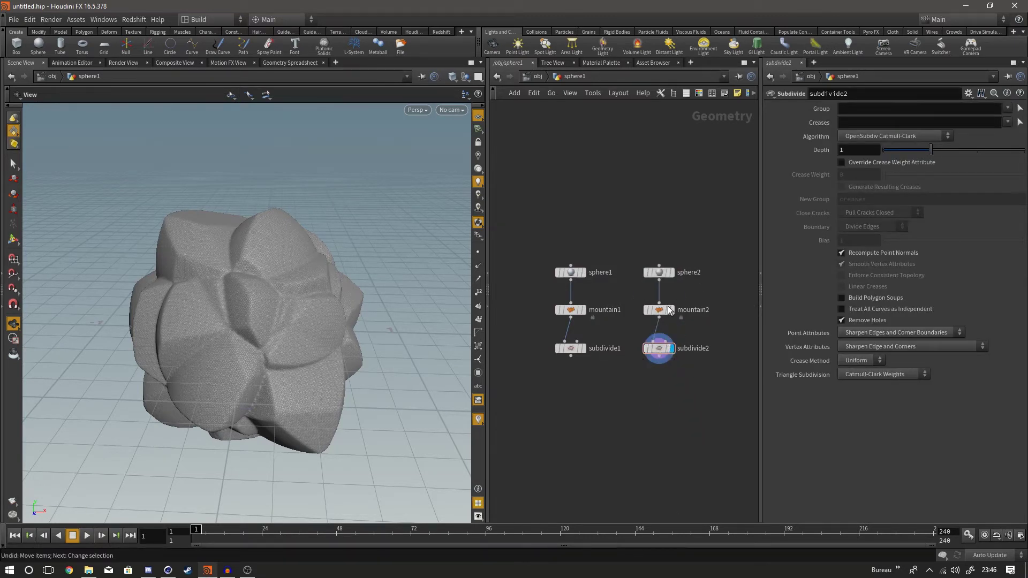
# Step: Try Simplex (Improved Perlin) noise on the copied mountain with element size 0.27, lacunarity 1.11 and roughness 0.138
pyautogui.click(658, 309)
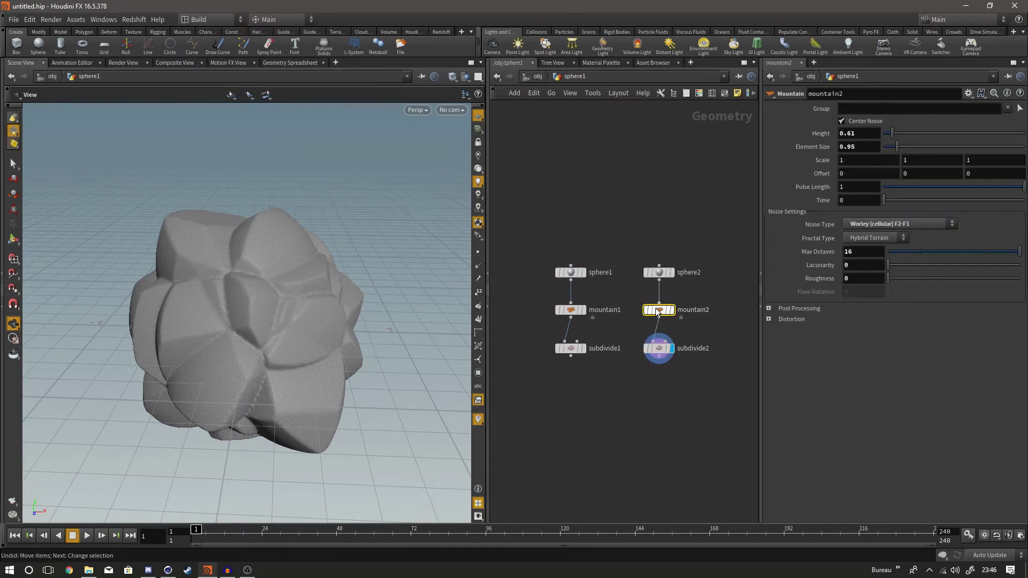
pyautogui.click(883, 225)
pyautogui.click(895, 266)
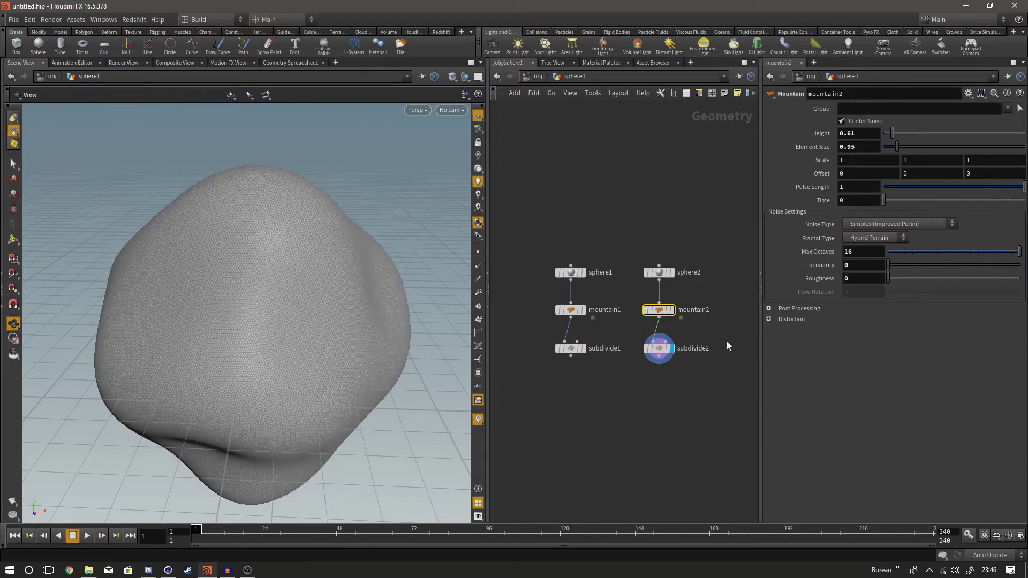
pyautogui.moveTo(896, 146)
pyautogui.mouseDown()
pyautogui.moveTo(938, 149)
pyautogui.moveTo(887, 143)
pyautogui.mouseUp()
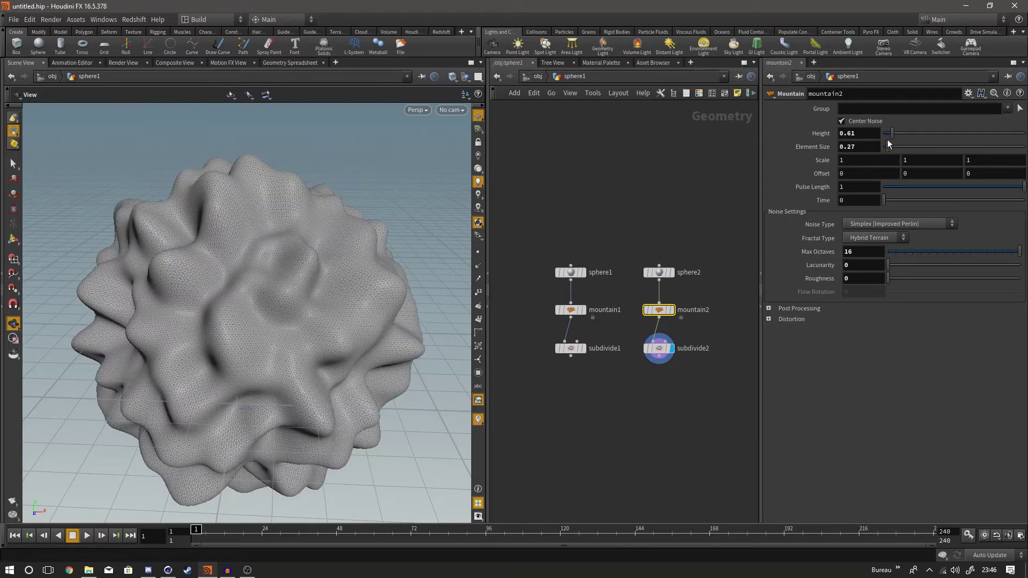
pyautogui.moveTo(915, 264)
pyautogui.mouseDown()
pyautogui.moveTo(905, 278)
pyautogui.moveTo(968, 276)
pyautogui.moveTo(943, 276)
pyautogui.moveTo(949, 260)
pyautogui.moveTo(906, 275)
pyautogui.mouseUp()
# Step: Try other noise types on the copied mountain, including Periodic Perlin and Manhattan Worley (cellular) F2-F1
pyautogui.click(860, 224)
pyautogui.click(877, 288)
pyautogui.click(877, 225)
pyautogui.click(887, 256)
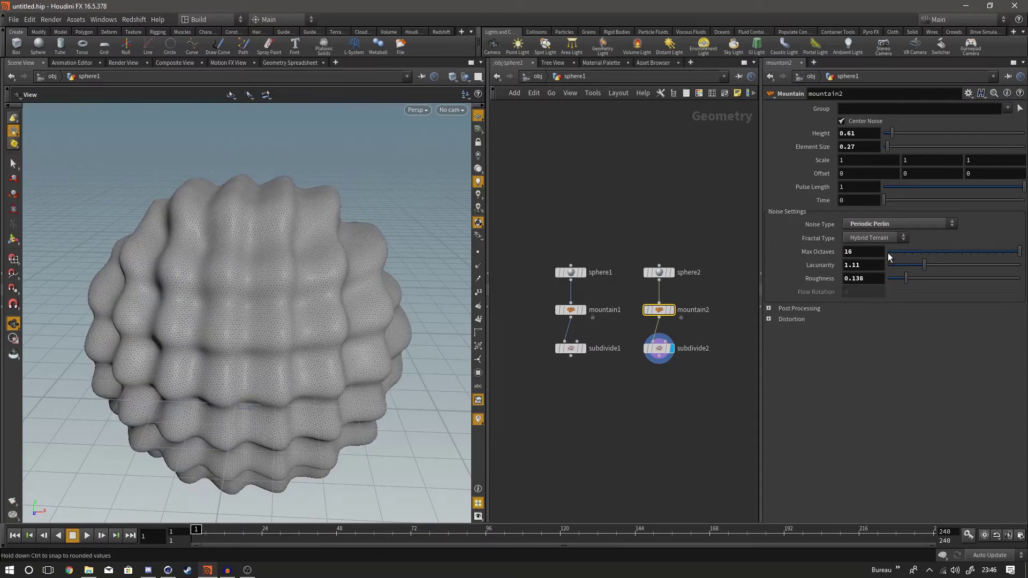
pyautogui.moveTo(257, 257); pyautogui.dragTo(317, 241)
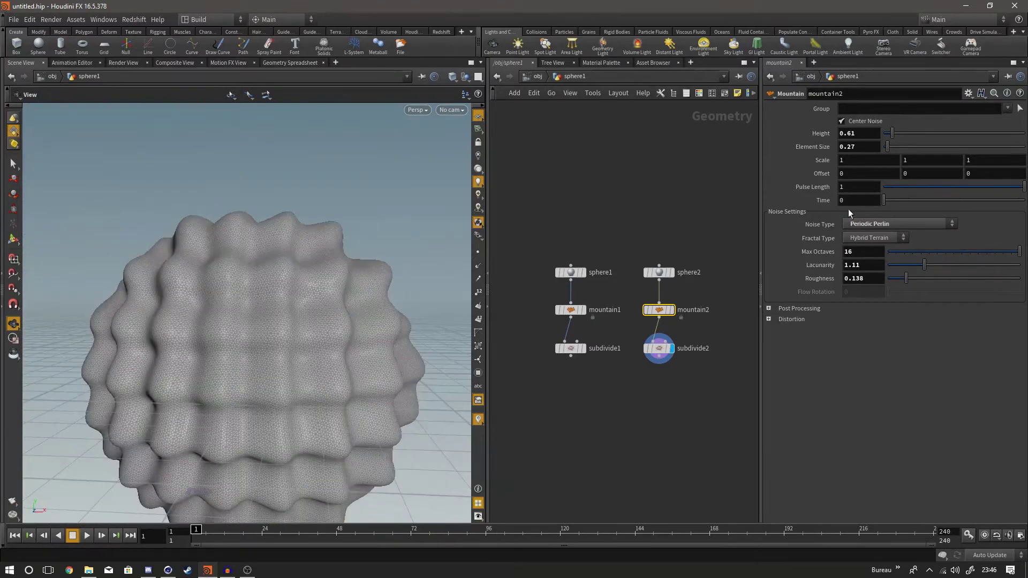
pyautogui.click(884, 227)
pyautogui.click(876, 341)
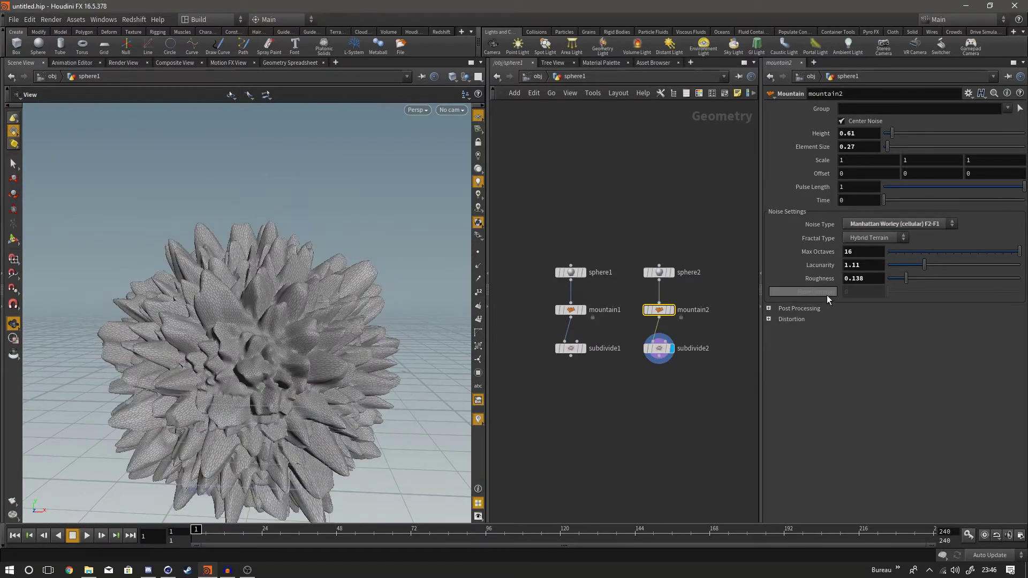
# Step: Set the copied mountain to height 0.53, element size 0.76 and Simplex (Improved Perlin) noise
pyautogui.moveTo(895, 133); pyautogui.dragTo(894, 146)
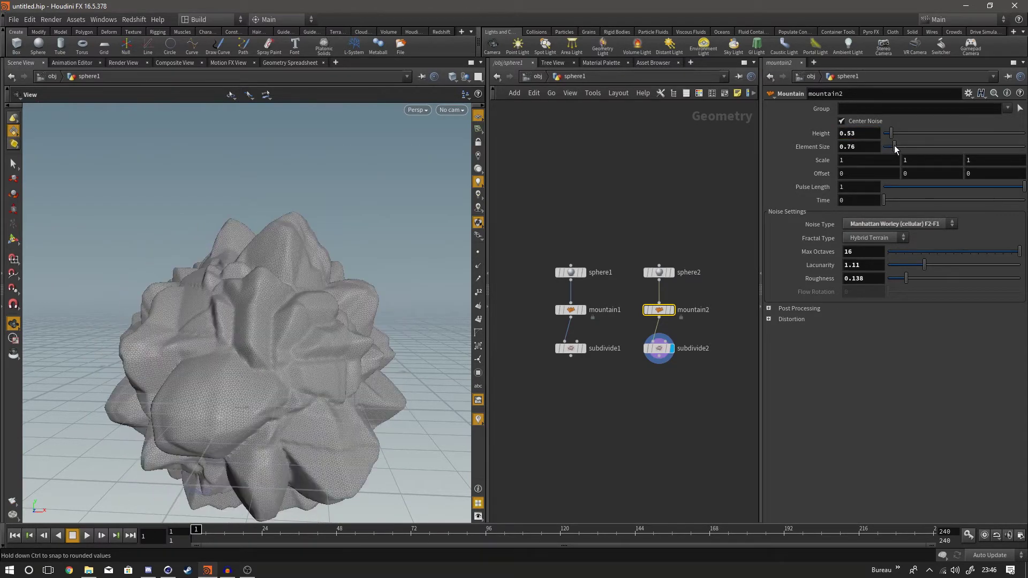
pyautogui.click(882, 225)
pyautogui.click(895, 267)
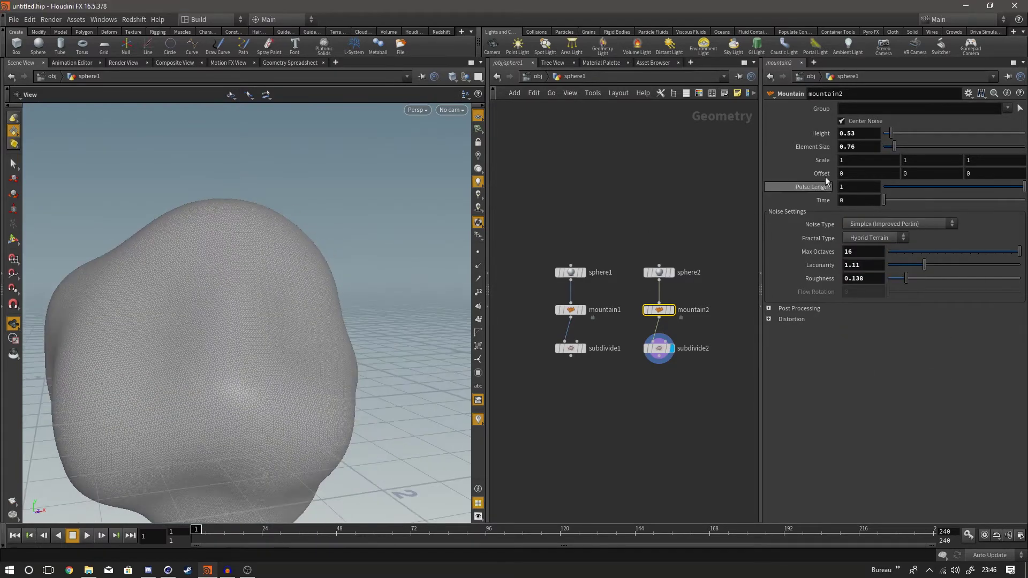
# Step: Replace the copied mountain with a fresh default Mountain node between the second sphere and its Subdivide node
pyautogui.press('Delete')
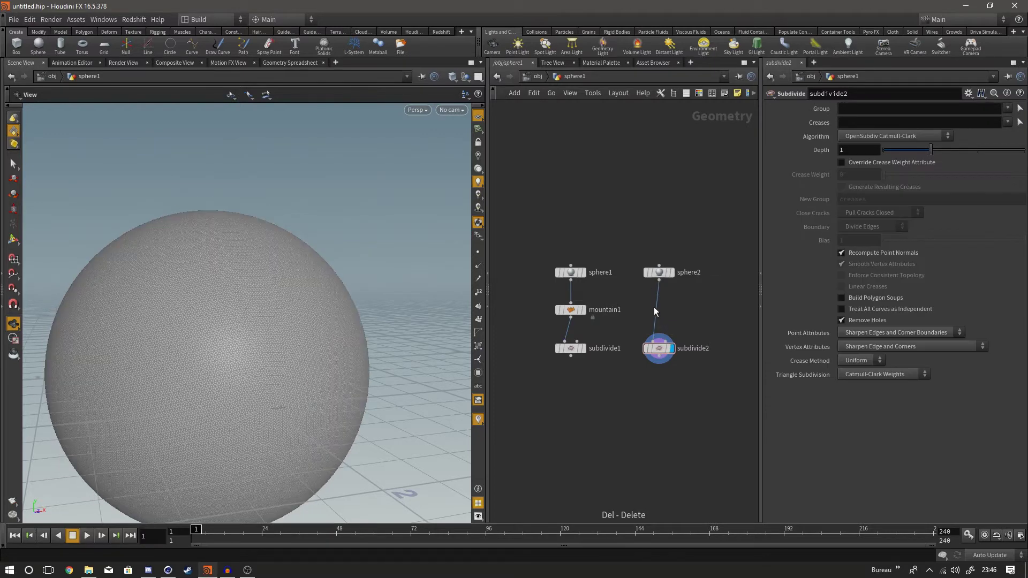
pyautogui.press('Tab')
pyautogui.write('mou')
pyautogui.press('Return')
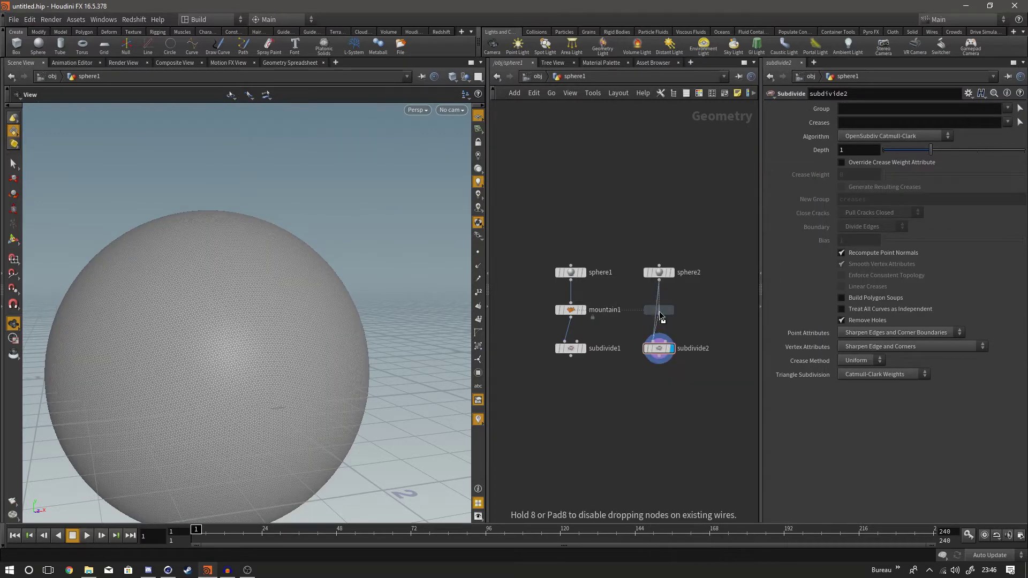
pyautogui.click(656, 310)
pyautogui.moveTo(287, 278); pyautogui.dragTo(266, 268)
pyautogui.moveTo(959, 275); pyautogui.dragTo(964, 275)
pyautogui.moveTo(212, 282); pyautogui.dragTo(163, 278)
# Step: Add a Boolean node below the two Subdivide nodes
pyautogui.moveTo(631, 409)
pyautogui.keyDown('alt'); pyautogui.mouseDown()
pyautogui.moveTo(646, 393)
pyautogui.moveTo(619, 399)
pyautogui.mouseUp(); pyautogui.keyUp('alt')
pyautogui.moveTo(673, 437); pyautogui.dragTo(646, 263)
pyautogui.click(645, 400)
pyautogui.press('Tab')
pyautogui.press('Escape')
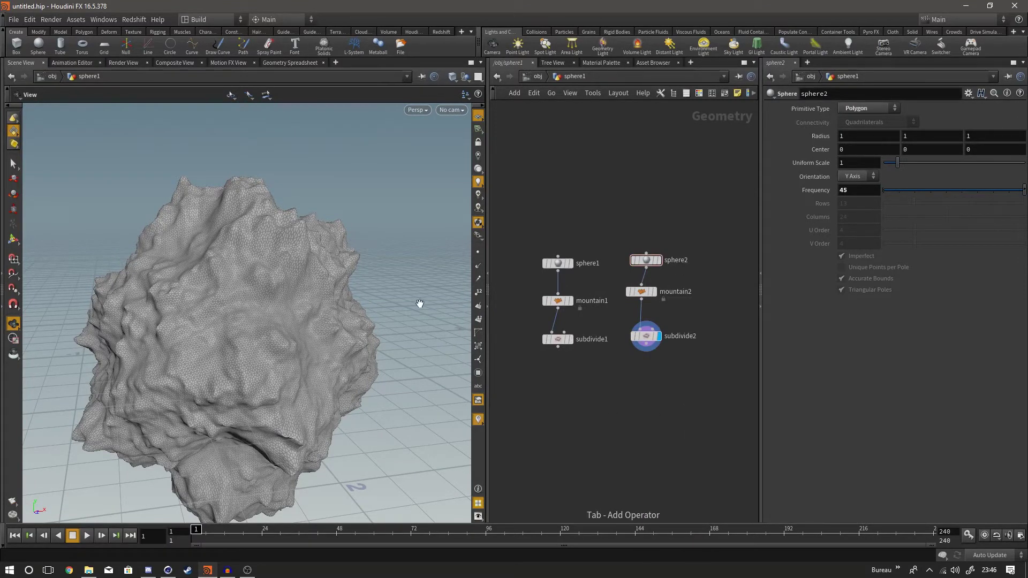
pyautogui.press('Tab')
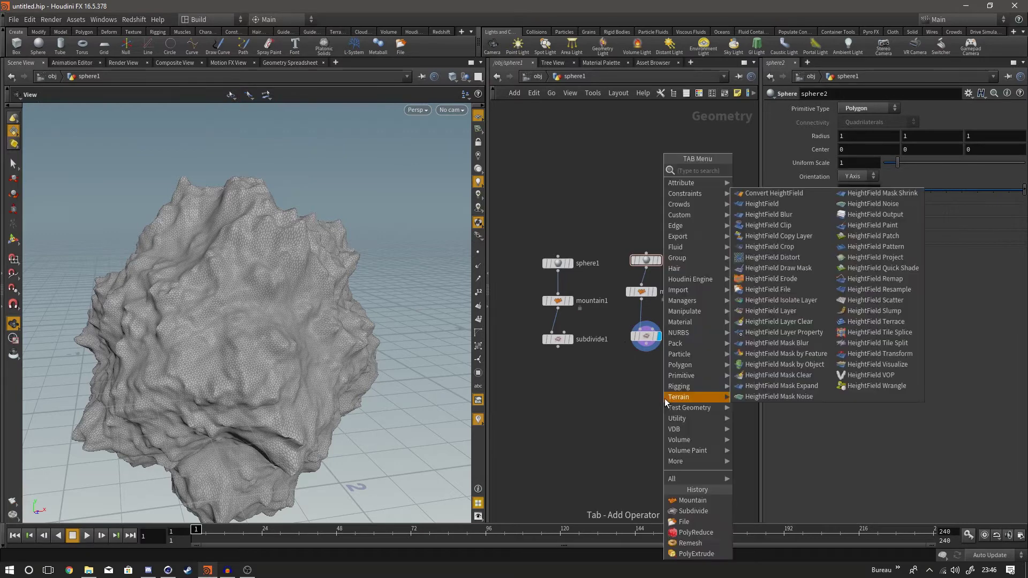
pyautogui.write('boo')
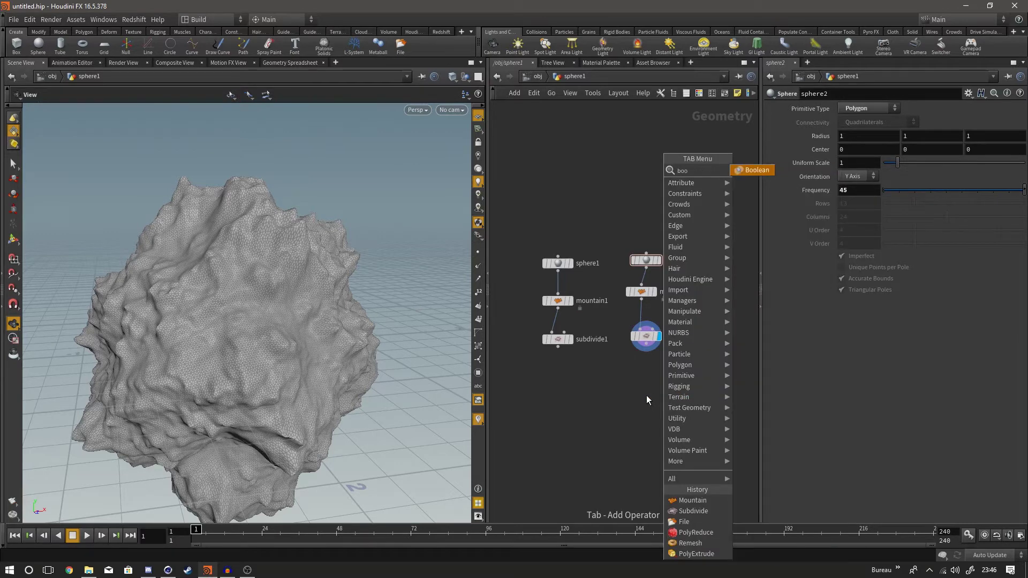
pyautogui.press('Return')
pyautogui.click(602, 429)
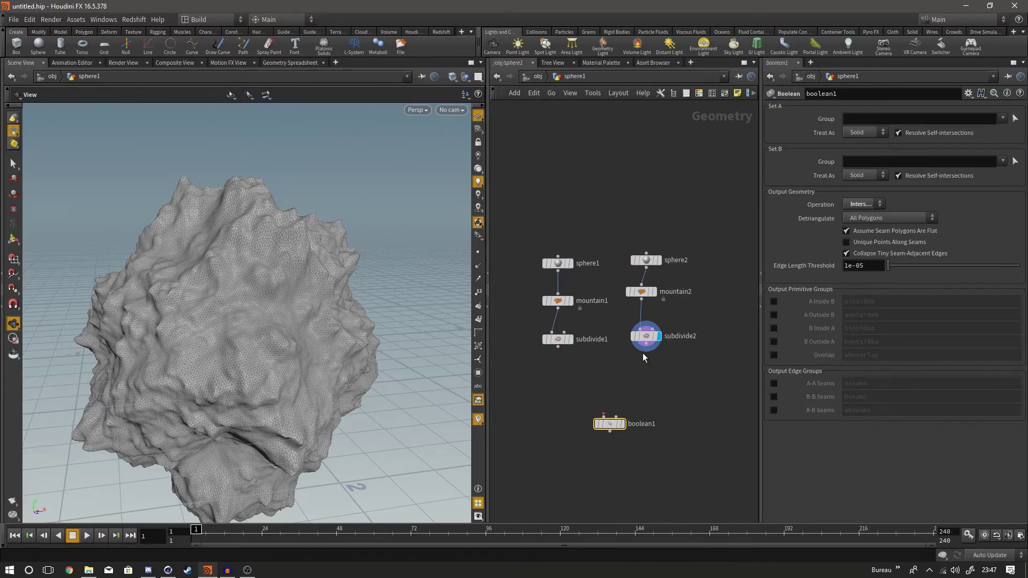
# Step: Wire subdivide2 into the Boolean's Geometry A and subdivide1 into Geometry B, and display the Boolean result
pyautogui.moveTo(606, 222); pyautogui.dragTo(713, 413)
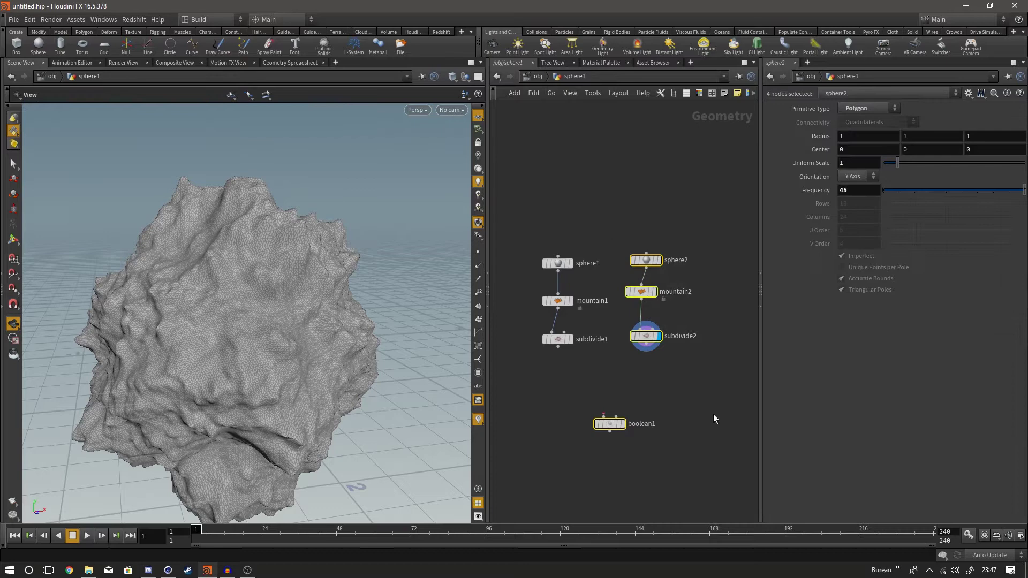
pyautogui.click(651, 348)
pyautogui.click(740, 394)
pyautogui.click(649, 345)
pyautogui.click(704, 393)
pyautogui.click(687, 393)
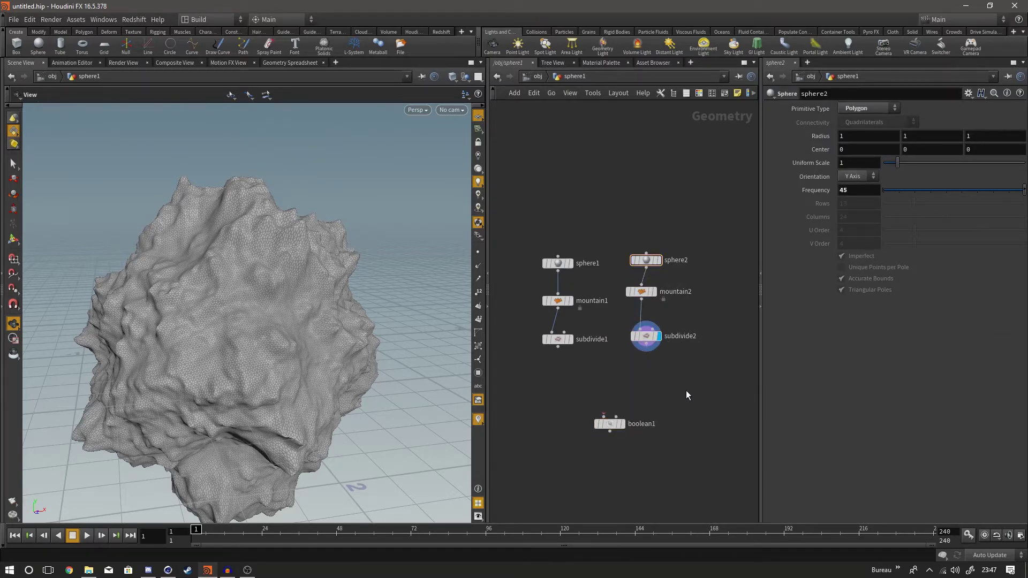
pyautogui.click(649, 347)
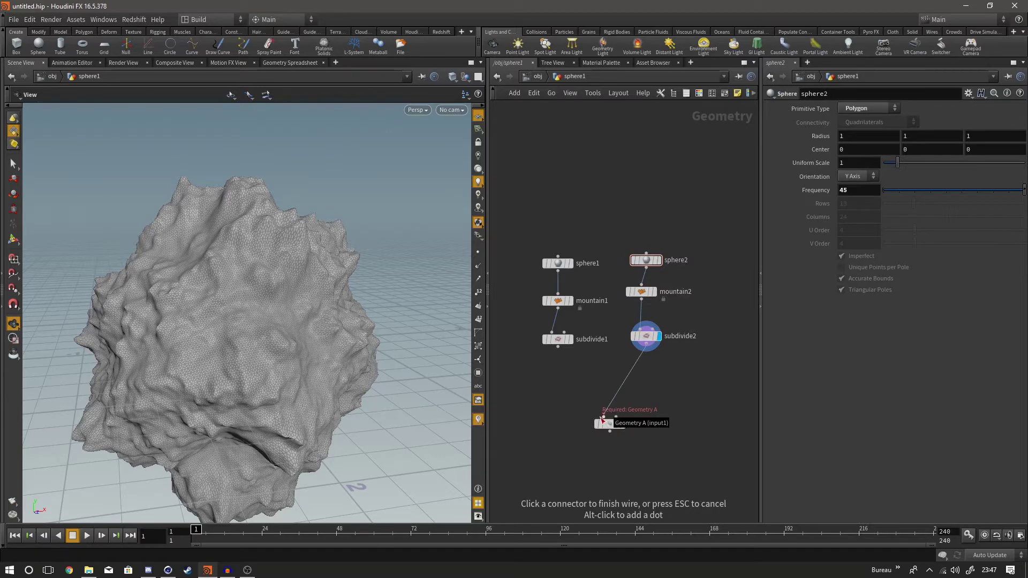
pyautogui.click(603, 417)
pyautogui.click(558, 347)
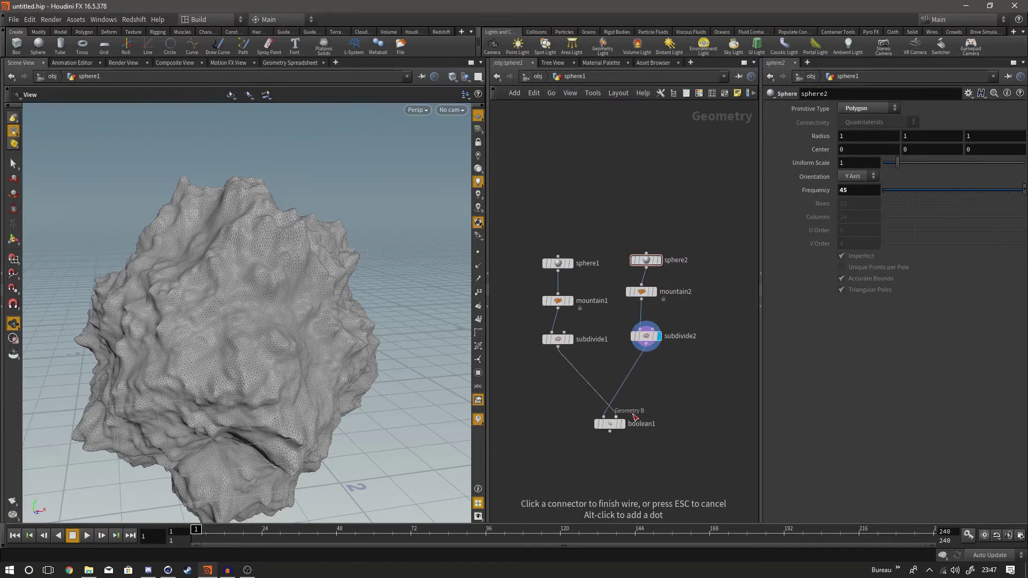
pyautogui.click(616, 417)
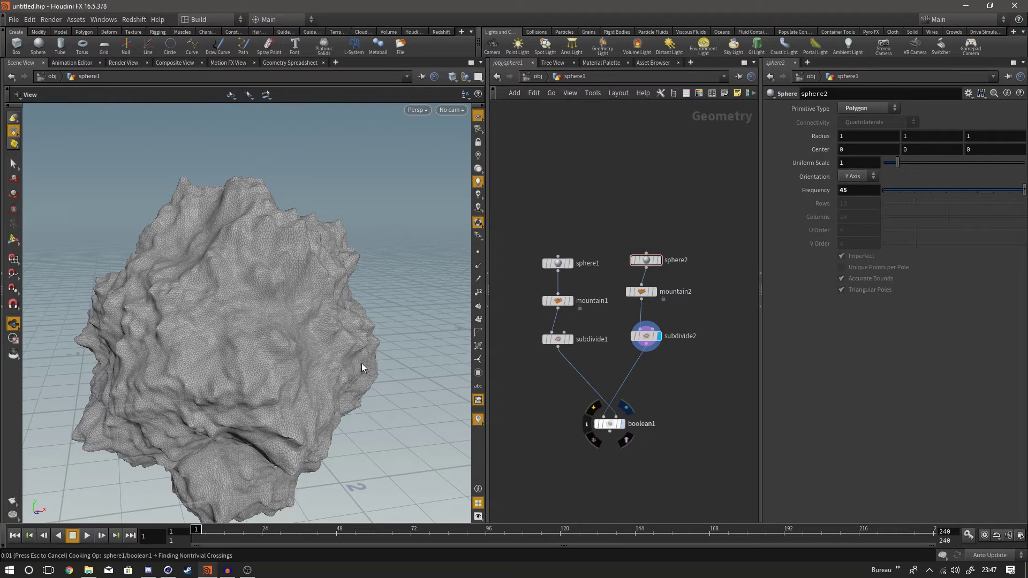
pyautogui.moveTo(274, 313); pyautogui.dragTo(269, 332)
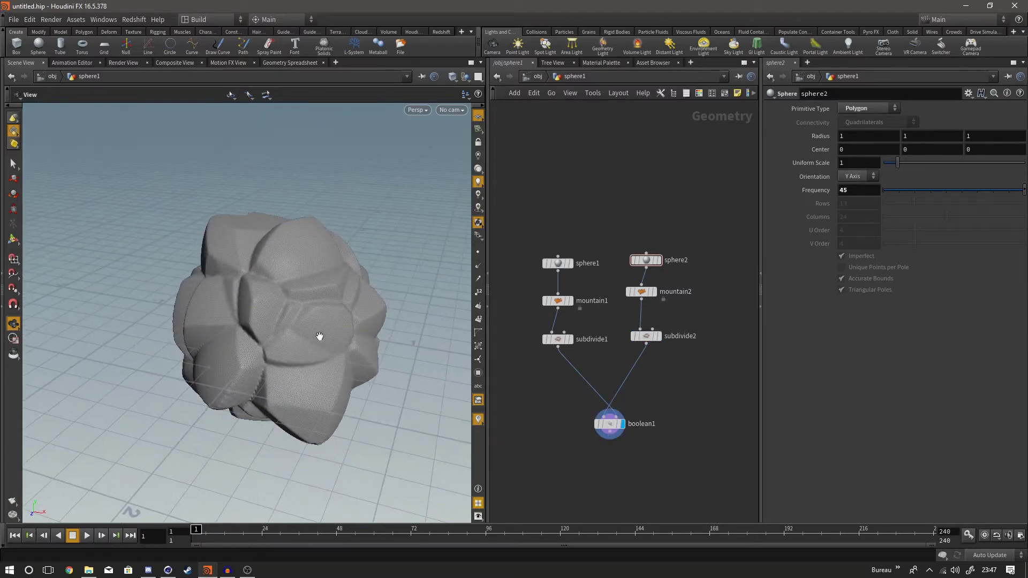
# Step: Insert a Transform node between subdivide2 and the Boolean, and display its output
pyautogui.click(662, 323)
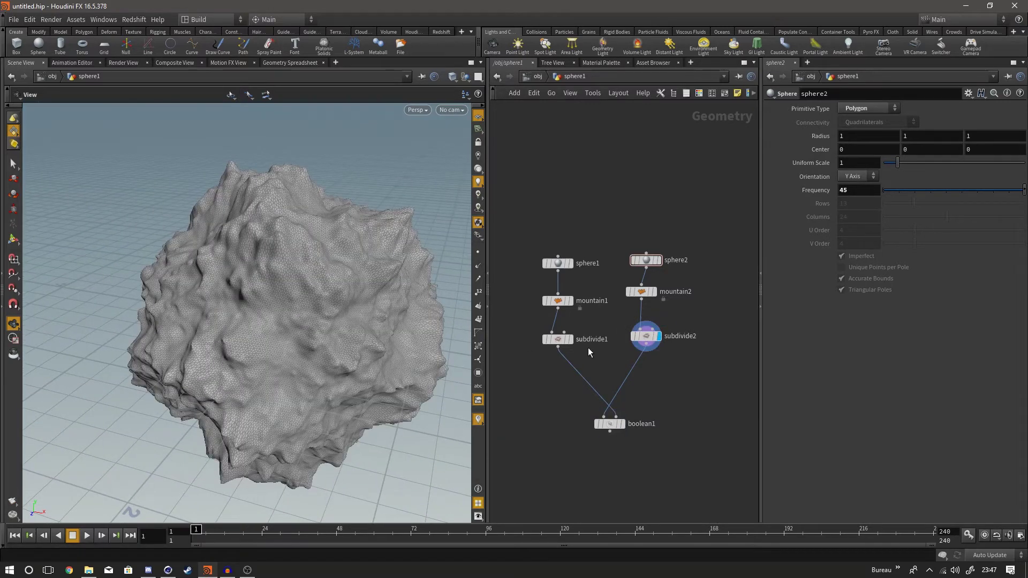
pyautogui.click(574, 323)
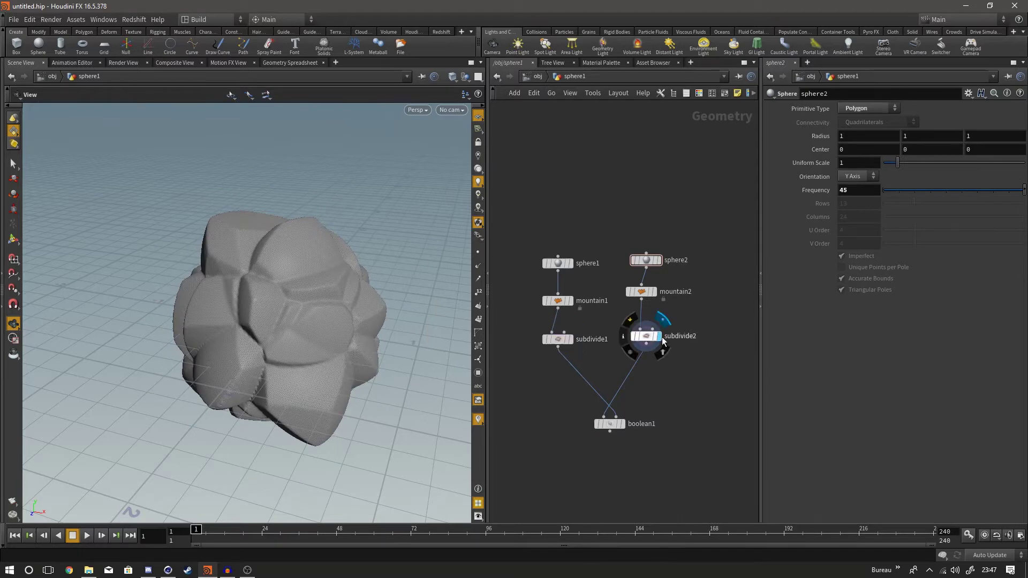
pyautogui.click(662, 323)
pyautogui.press('Tab')
pyautogui.write('tra')
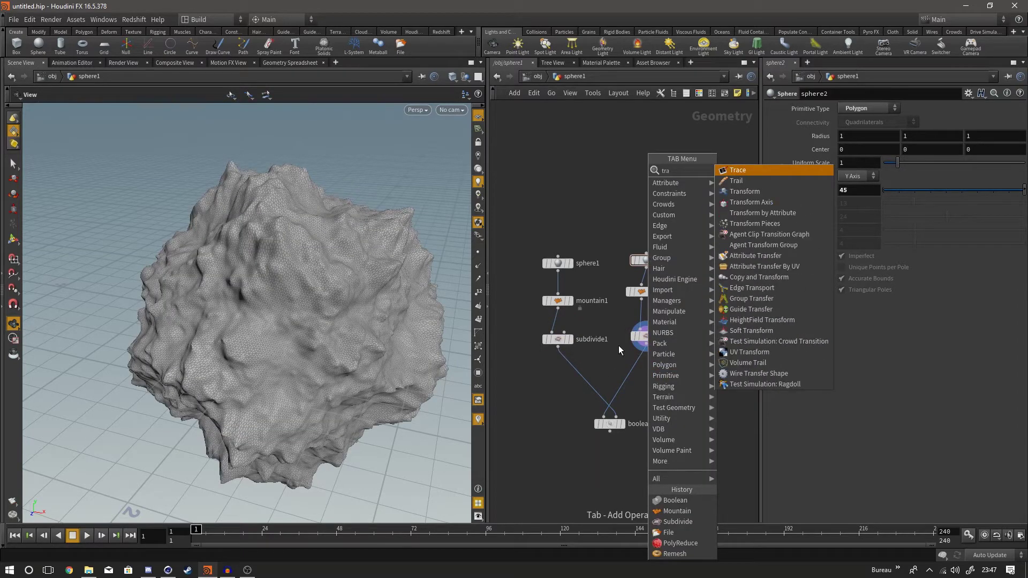
pyautogui.click(745, 191)
pyautogui.click(631, 369)
pyautogui.click(646, 368)
# Step: Set the new Transform's uniform scale to 0.65
pyautogui.moveTo(387, 300); pyautogui.dragTo(372, 301, button='right')
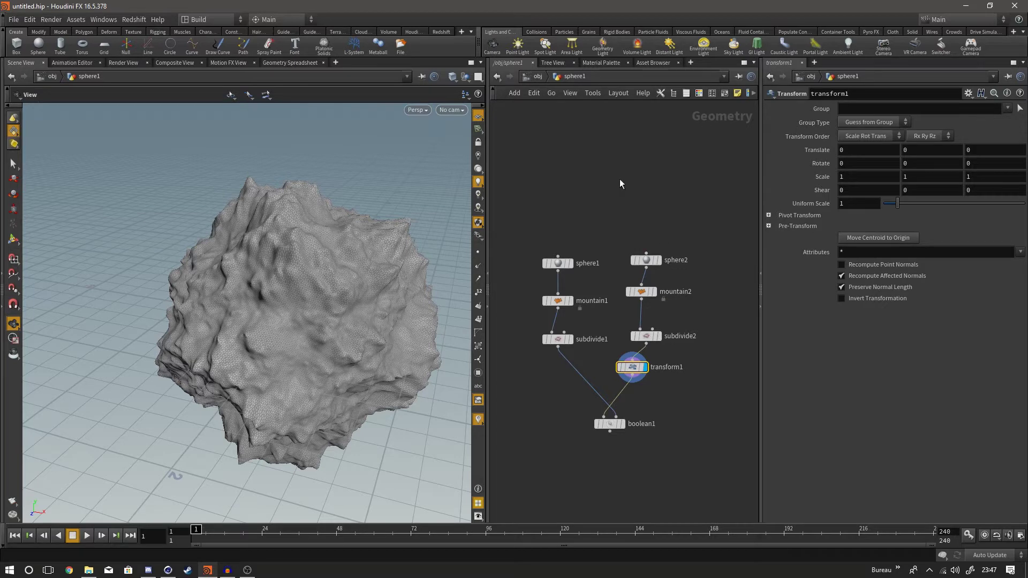
pyautogui.moveTo(210, 258); pyautogui.dragTo(393, 276)
pyautogui.moveTo(893, 206); pyautogui.dragTo(894, 203)
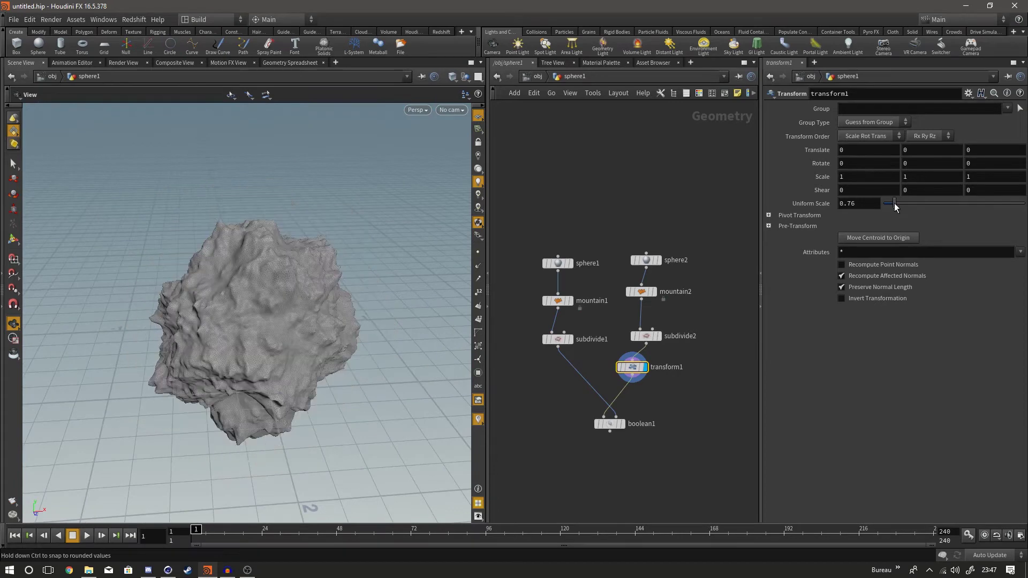
pyautogui.moveTo(894, 203); pyautogui.dragTo(892, 203)
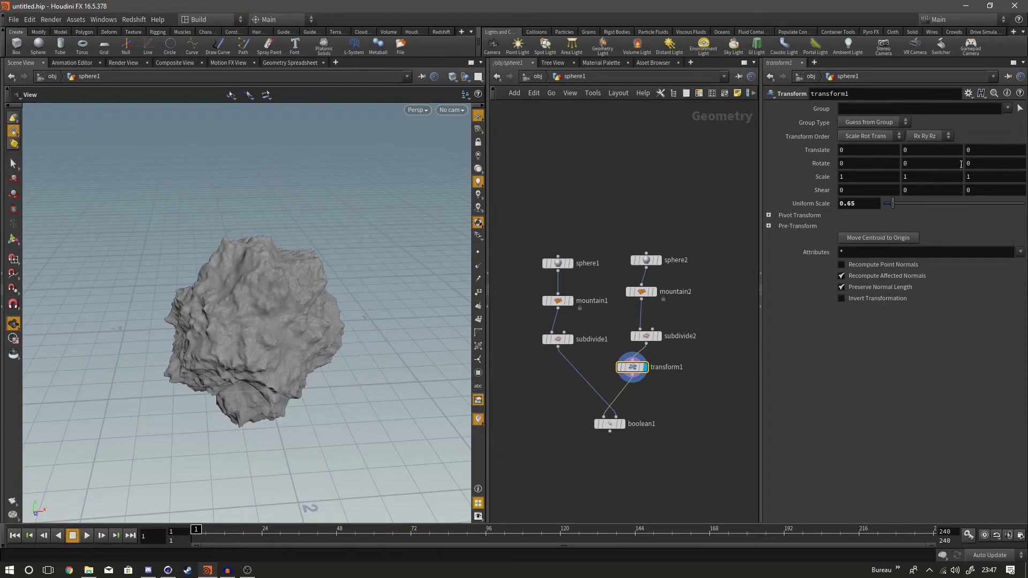
# Step: Set the Transform's Z translation to 0.5 and display the Boolean result to check its shape from several sides
pyautogui.moveTo(214, 249); pyautogui.dragTo(161, 239)
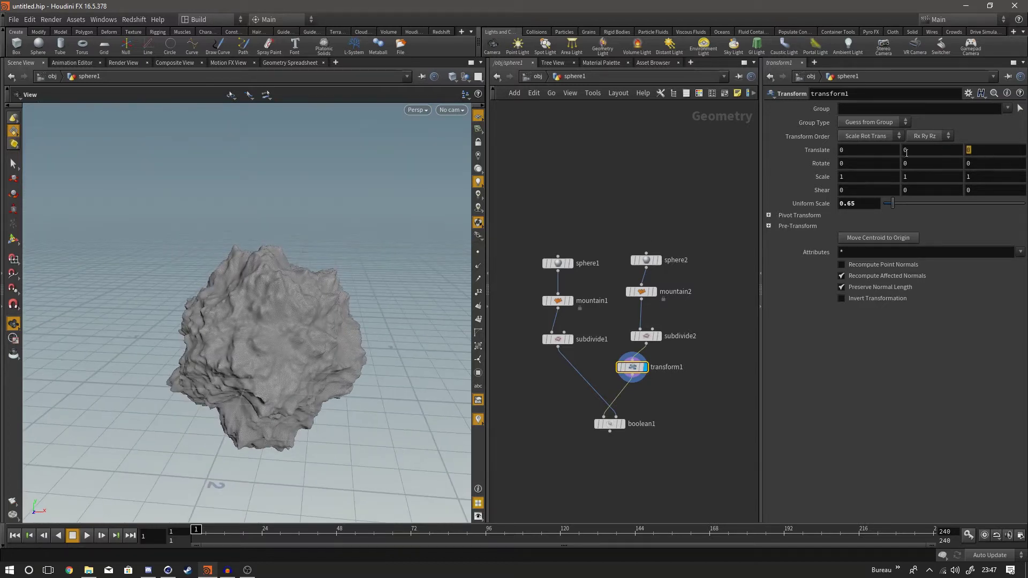
pyautogui.press('Return')
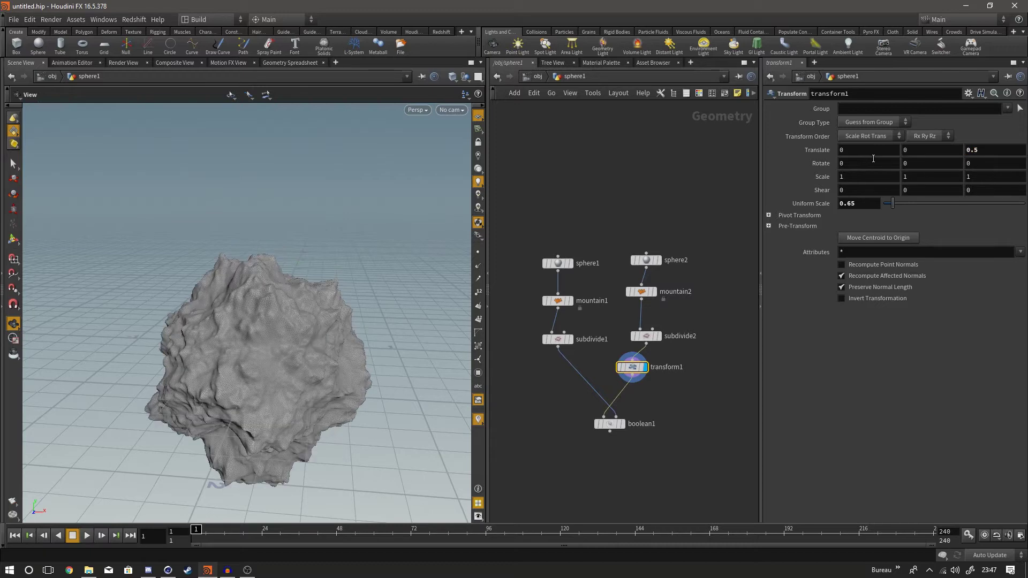
pyautogui.moveTo(212, 257); pyautogui.dragTo(307, 280)
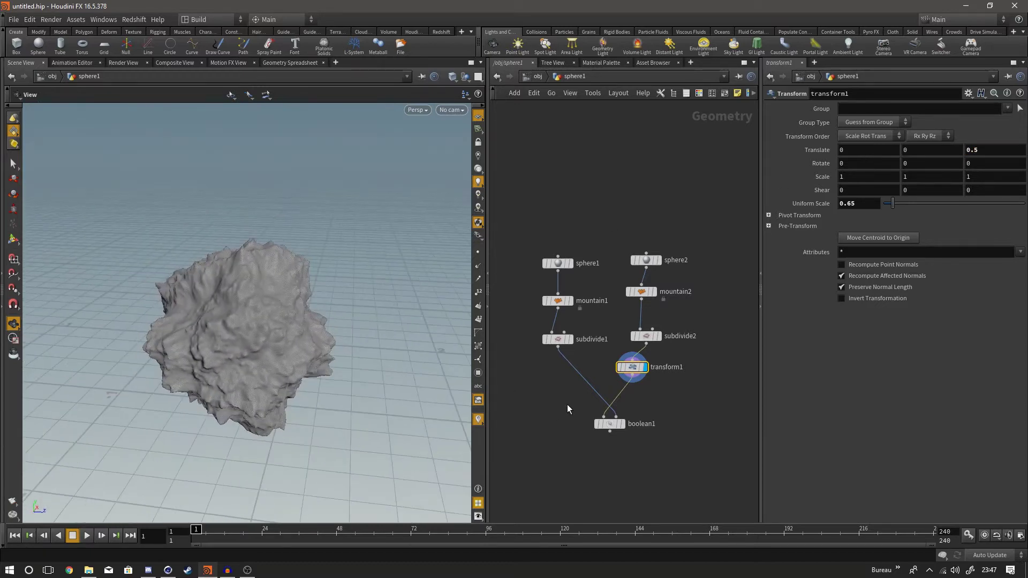
pyautogui.click(622, 424)
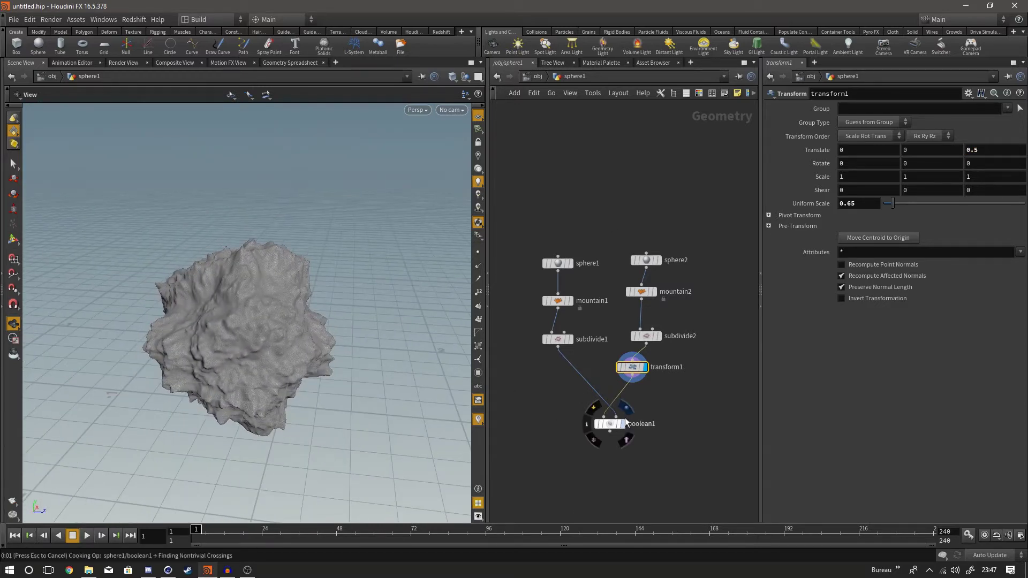
pyautogui.moveTo(316, 374); pyautogui.dragTo(254, 344)
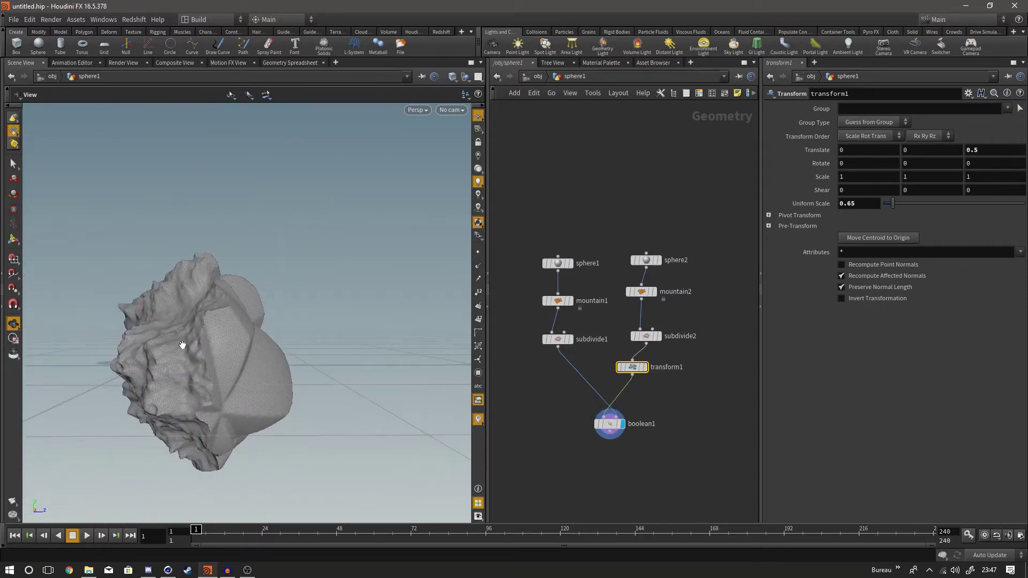
pyautogui.moveTo(208, 339); pyautogui.dragTo(303, 367)
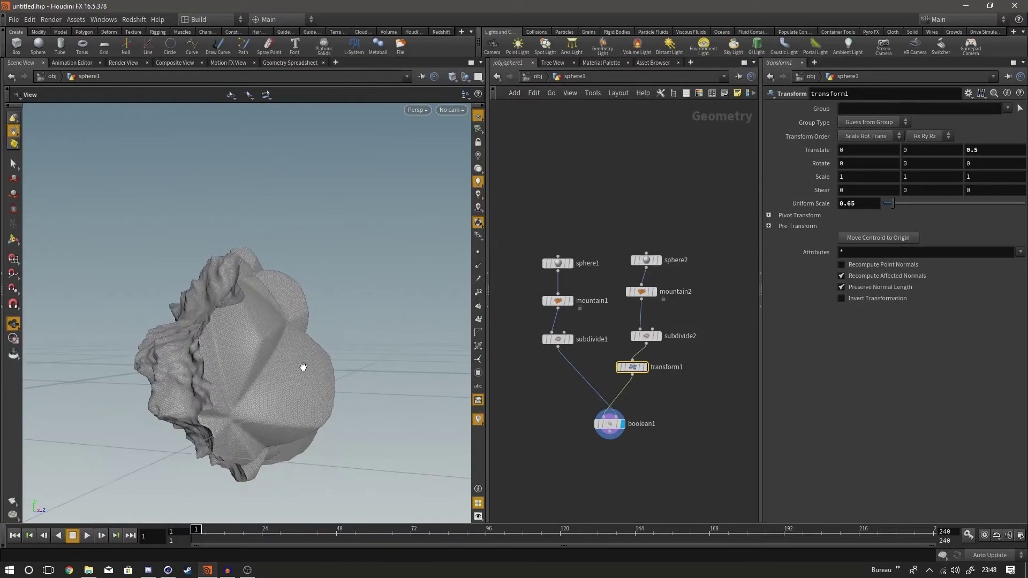
# Step: Add a second Transform node after the Boolean, wire it to the Boolean's output and display it
pyautogui.press('Tab')
pyautogui.write('tr')
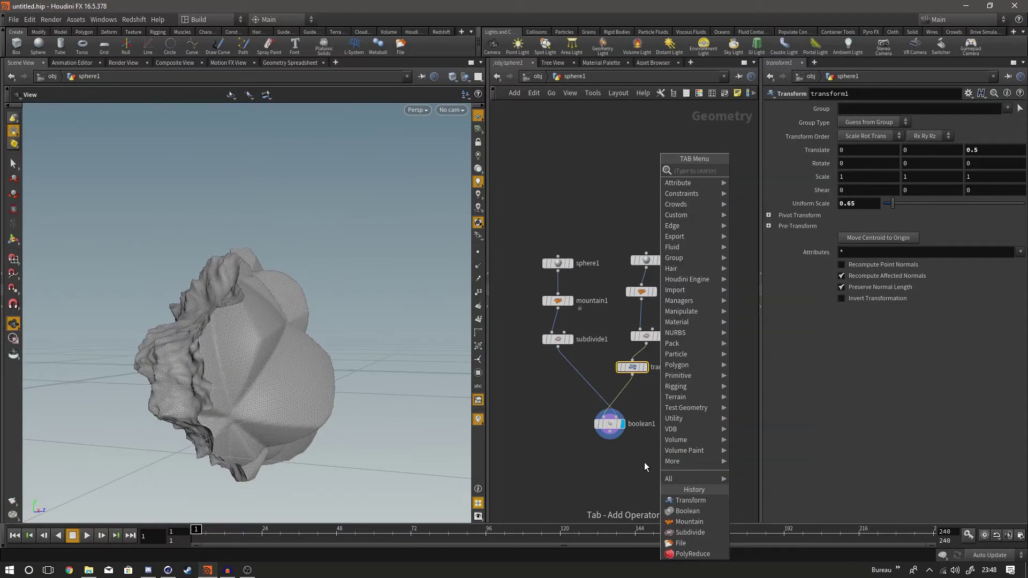
pyautogui.click(749, 191)
pyautogui.click(611, 466)
pyautogui.moveTo(610, 431); pyautogui.dragTo(610, 461)
pyautogui.click(622, 469)
# Step: Set the X rotation of the Transform after the Boolean to -90 degrees
pyautogui.moveTo(239, 320); pyautogui.dragTo(317, 341)
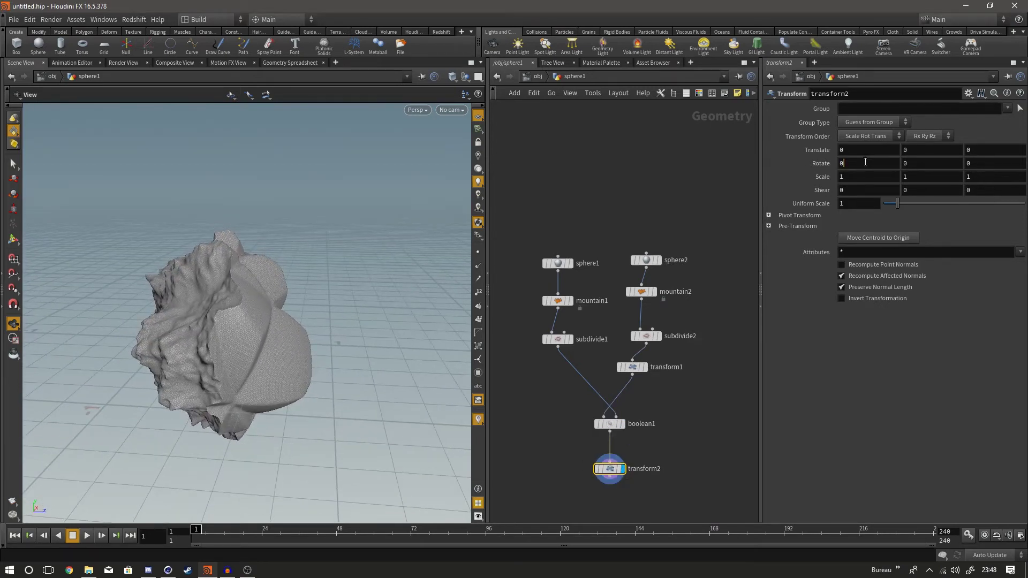
pyautogui.moveTo(865, 162); pyautogui.dragTo(756, 165)
pyautogui.write('-90')
pyautogui.press('Return')
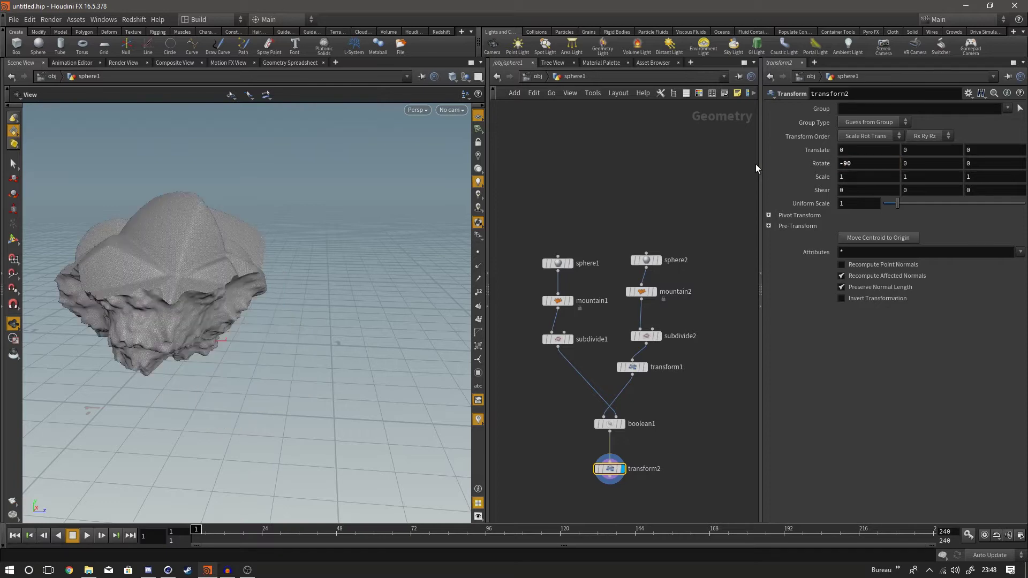
# Step: Inspect the rock's surface up close and set the frequency of sphere2 to 50
pyautogui.moveTo(359, 315); pyautogui.dragTo(289, 300)
pyautogui.scroll(4, 208, 220)
pyautogui.scroll(5, 322, 292)
pyautogui.scroll(2, 325, 291)
pyautogui.scroll(-8, 303, 274)
pyautogui.moveTo(247, 282)
pyautogui.mouseDown()
pyautogui.moveTo(323, 330)
pyautogui.moveTo(243, 285)
pyautogui.mouseUp()
pyautogui.scroll(3, 257, 273)
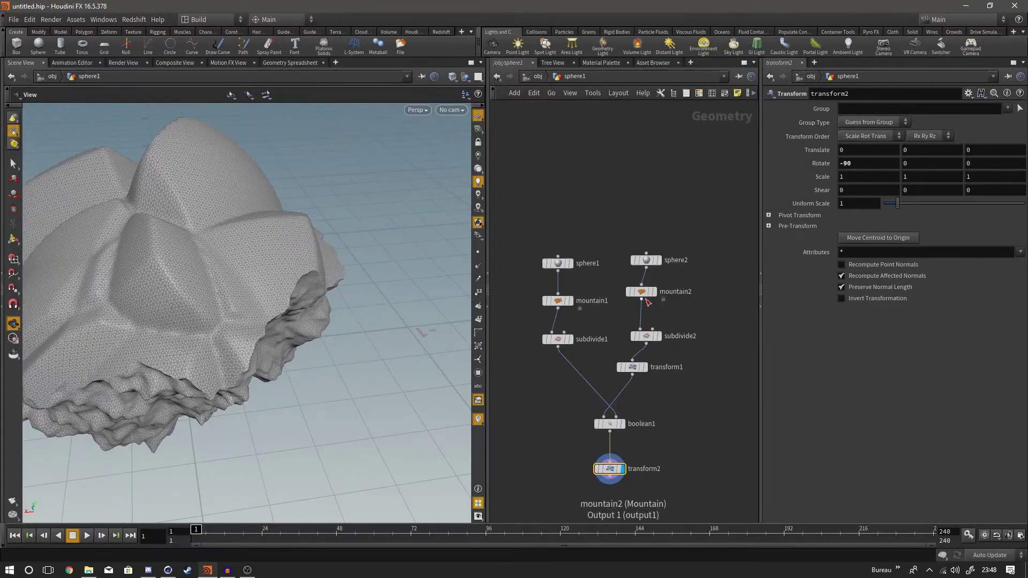
pyautogui.click(645, 260)
pyautogui.moveTo(857, 194); pyautogui.dragTo(796, 191)
pyautogui.write('50')
pyautogui.press('Return')
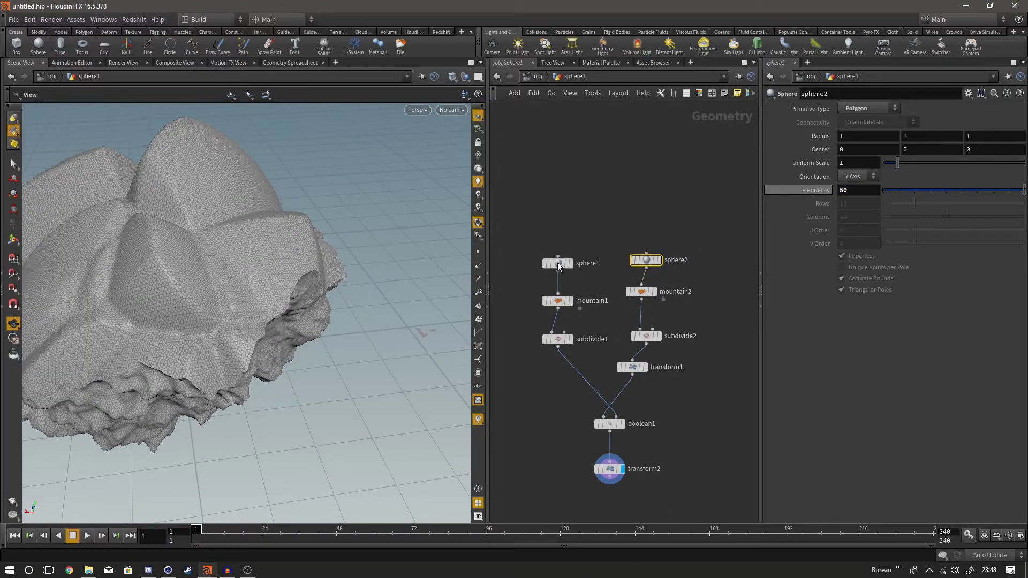
# Step: Set the frequency of sphere1 to 50
pyautogui.click(560, 264)
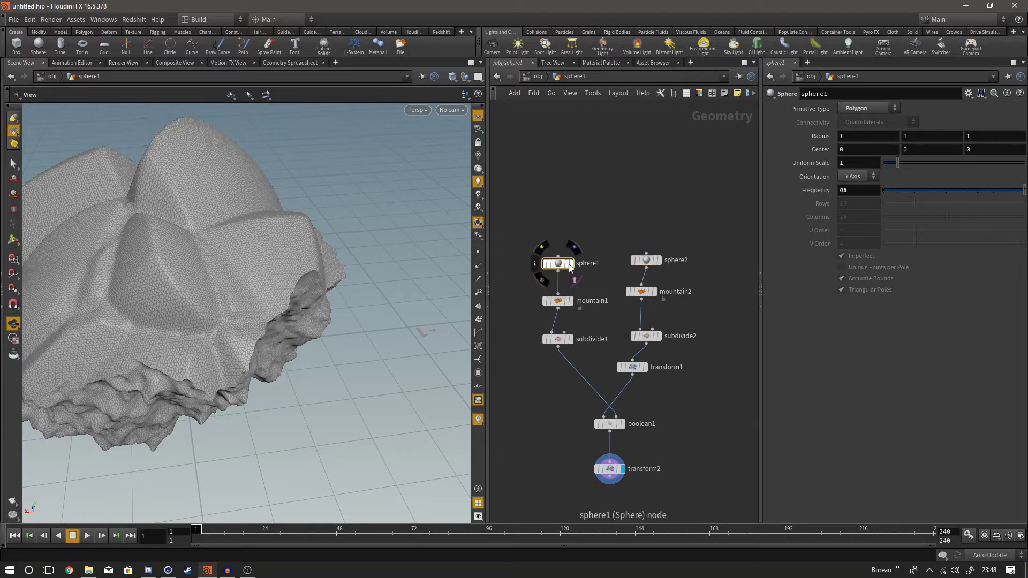
pyautogui.moveTo(856, 192); pyautogui.dragTo(818, 196)
pyautogui.write('50')
pyautogui.press('Return')
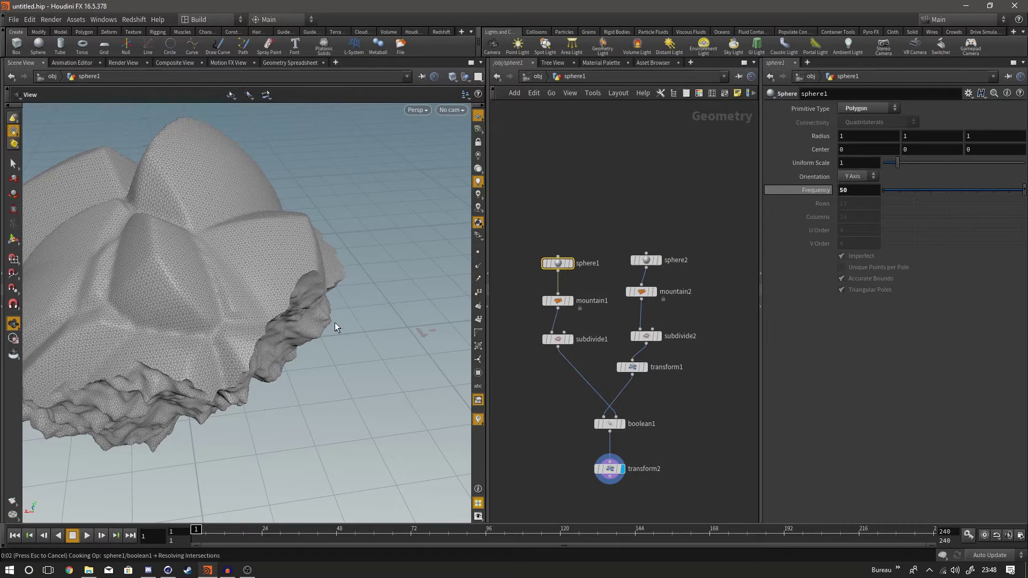
# Step: Add a Remesh node below the final Transform, connect it to that Transform's output and display it
pyautogui.scroll(-4, 422, 292)
pyautogui.scroll(3, 252, 266)
pyautogui.moveTo(256, 299); pyautogui.dragTo(423, 372)
pyautogui.moveTo(696, 436); pyautogui.dragTo(688, 324)
pyautogui.press('Tab')
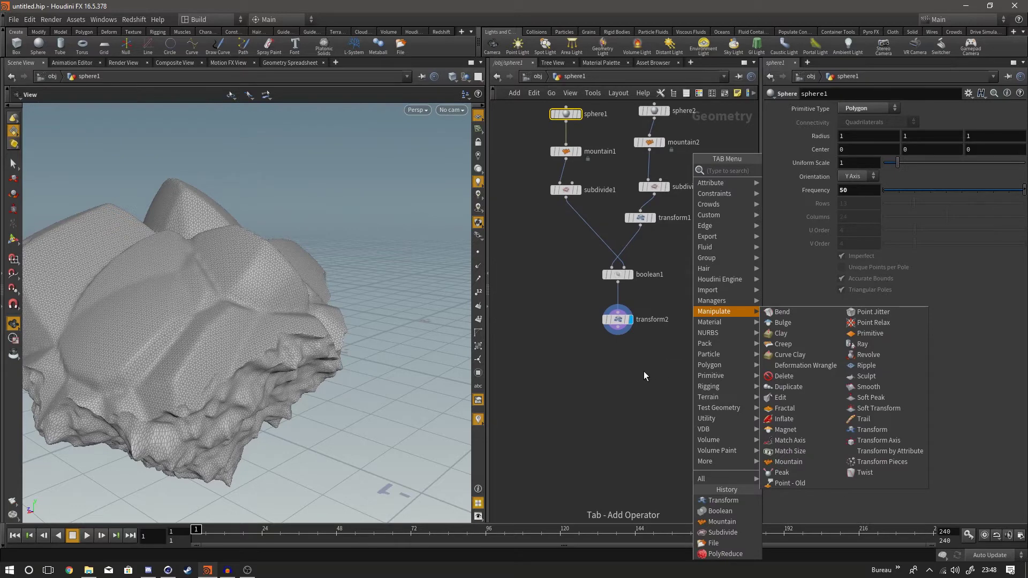
pyautogui.write('remes')
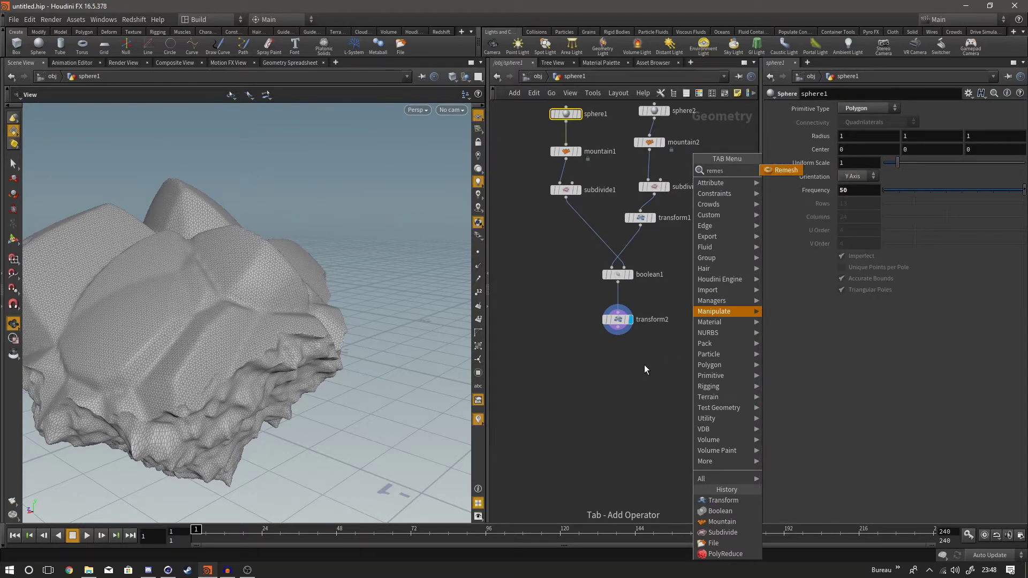
pyautogui.press('Return')
pyautogui.click(620, 370)
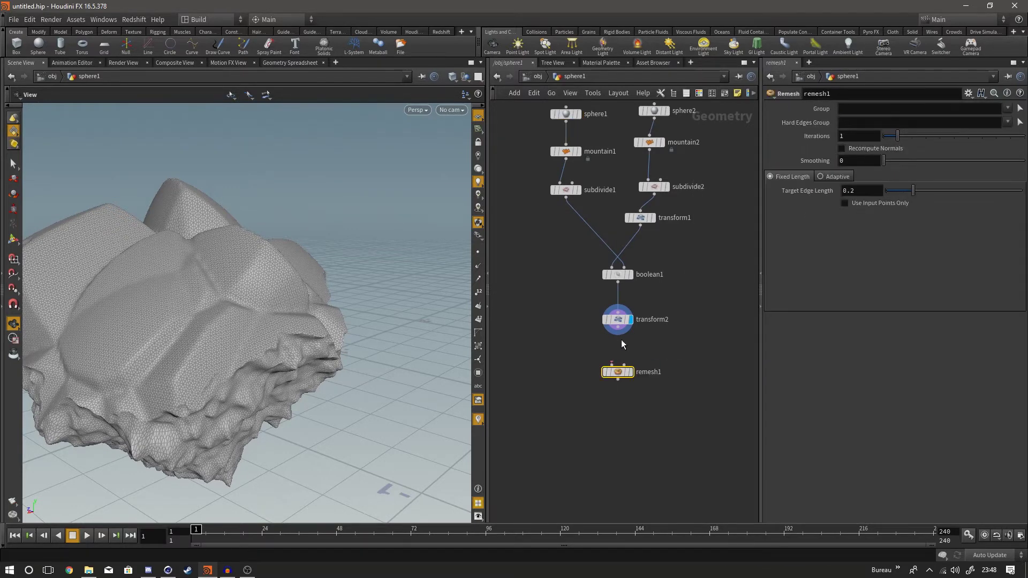
pyautogui.moveTo(618, 328); pyautogui.dragTo(614, 366)
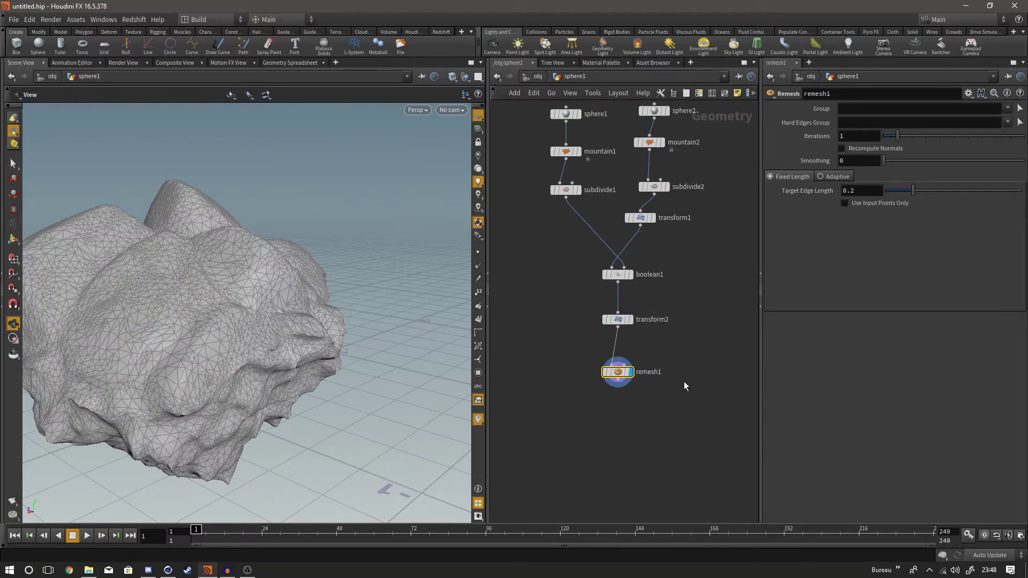
# Step: Set the Remesh node's target edge length to 0.01 and its iterations to 5
pyautogui.click(864, 191)
pyautogui.write('001')
pyautogui.press('Return')
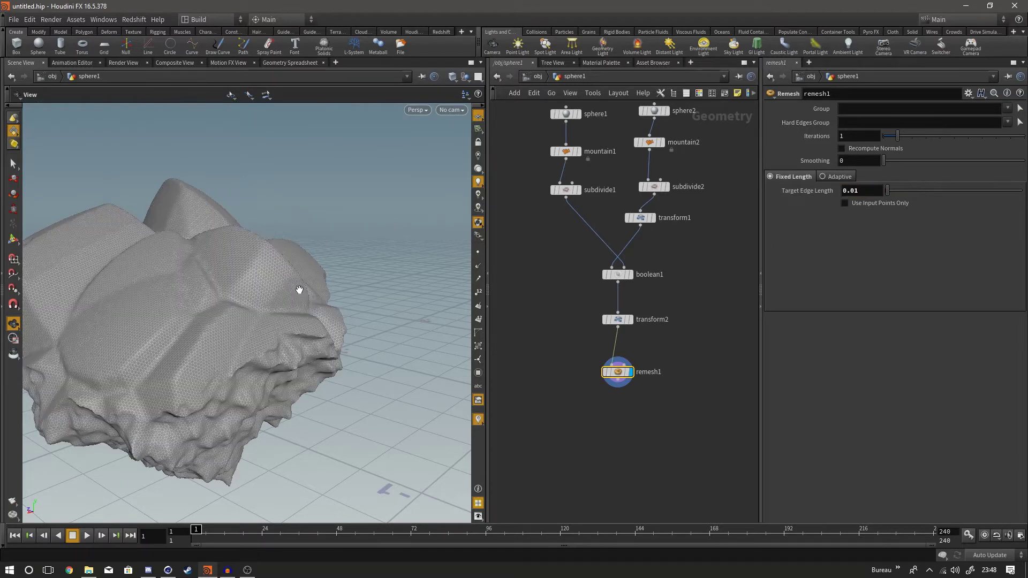
pyautogui.moveTo(846, 136); pyautogui.dragTo(798, 146)
pyautogui.write('5')
pyautogui.press('Return')
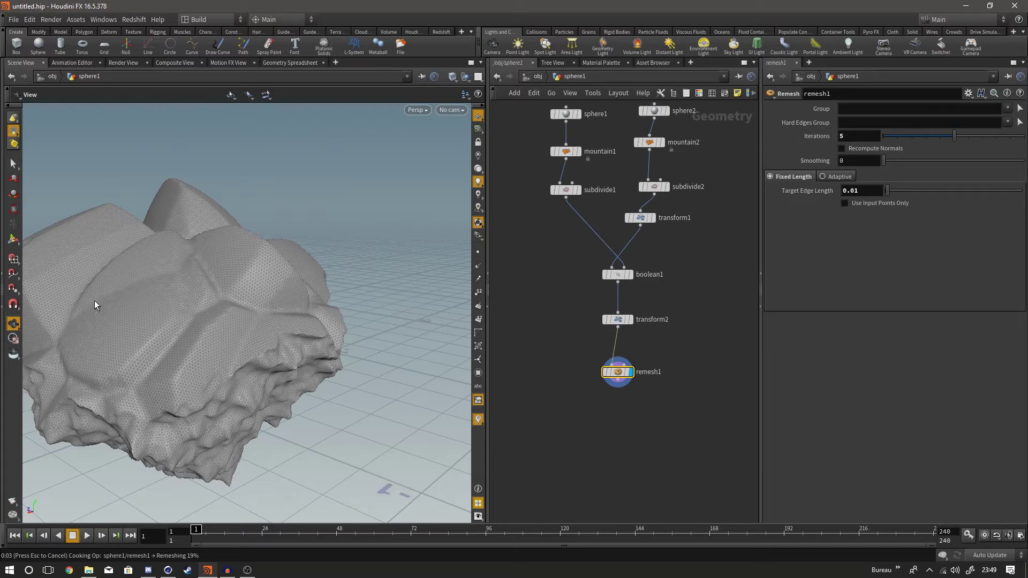
# Step: Add an Attribute Promote node below remesh1, connect it to the Remesh output and display it
pyautogui.moveTo(243, 282); pyautogui.dragTo(444, 323)
pyautogui.keyDown('alt'); pyautogui.moveTo(658, 427); pyautogui.dragTo(628, 376); pyautogui.keyUp('alt')
pyautogui.press('Tab')
pyautogui.write('att')
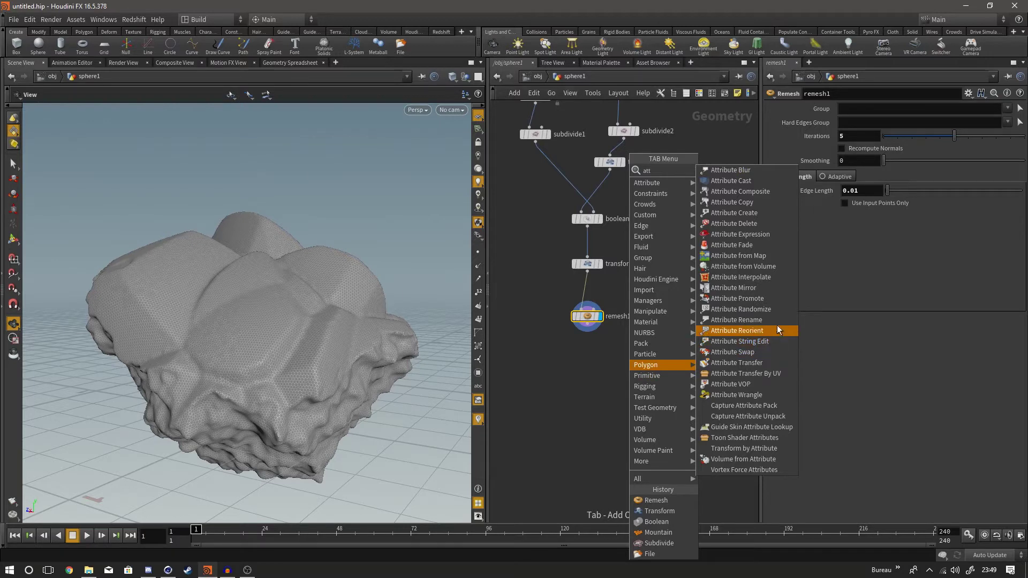
pyautogui.click(772, 298)
pyautogui.click(589, 360)
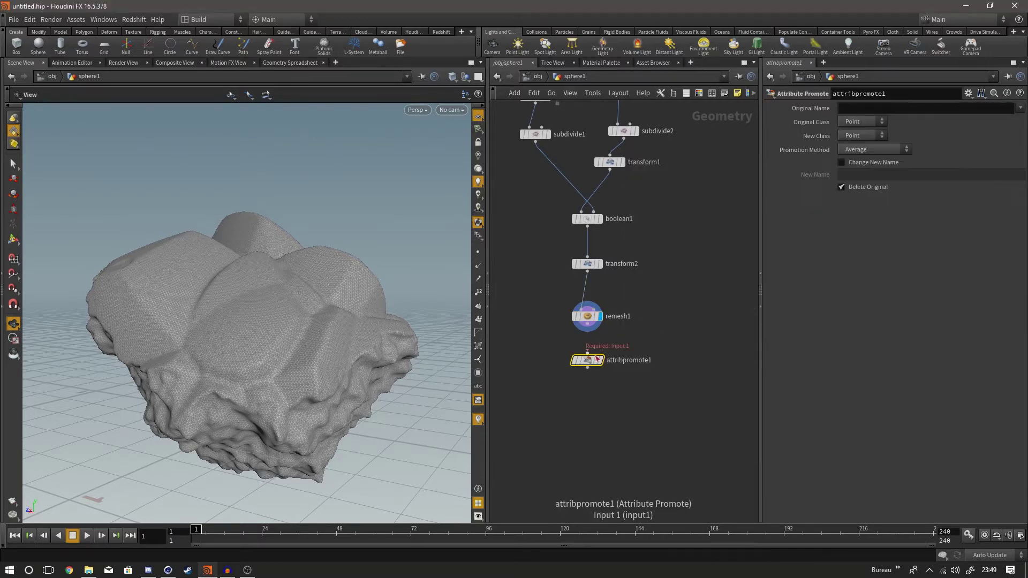
pyautogui.click(590, 325)
pyautogui.click(593, 345)
pyautogui.click(591, 328)
pyautogui.click(590, 354)
pyautogui.moveTo(590, 362)
pyautogui.mouseDown()
pyautogui.moveTo(590, 399)
pyautogui.moveTo(590, 381)
pyautogui.mouseUp()
pyautogui.click(604, 379)
# Step: Insert a Measure node between remesh1 and attribpromote1, display it and set its type to Curvature
pyautogui.press('Tab')
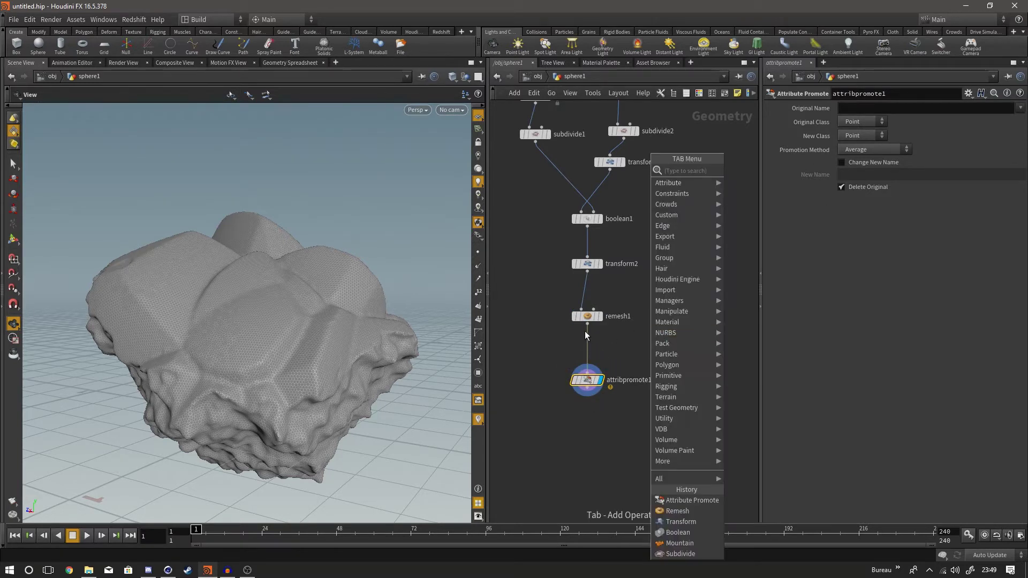
pyautogui.write('mea')
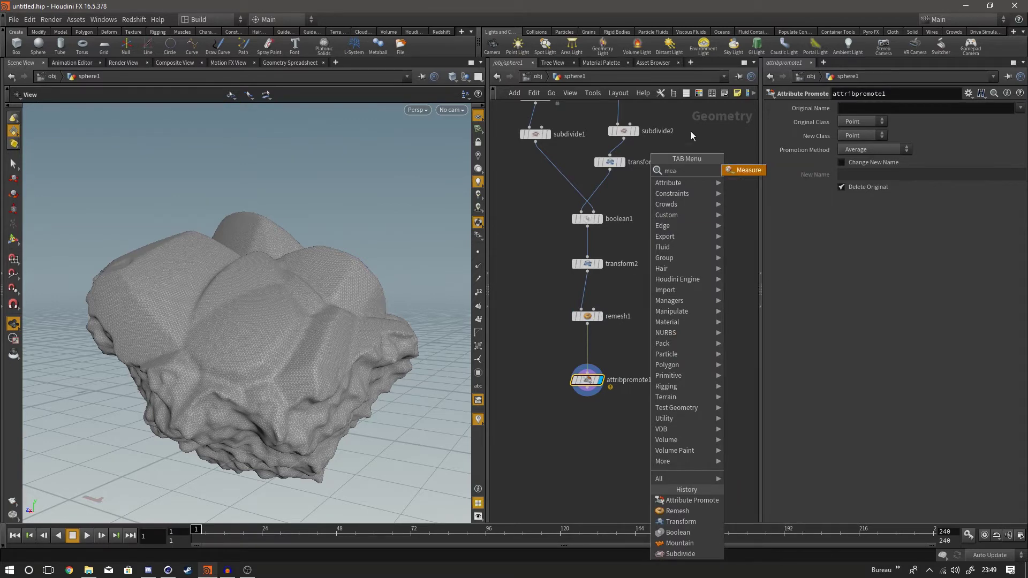
pyautogui.click(756, 169)
pyautogui.click(586, 351)
pyautogui.click(600, 351)
pyautogui.click(859, 123)
pyautogui.click(857, 154)
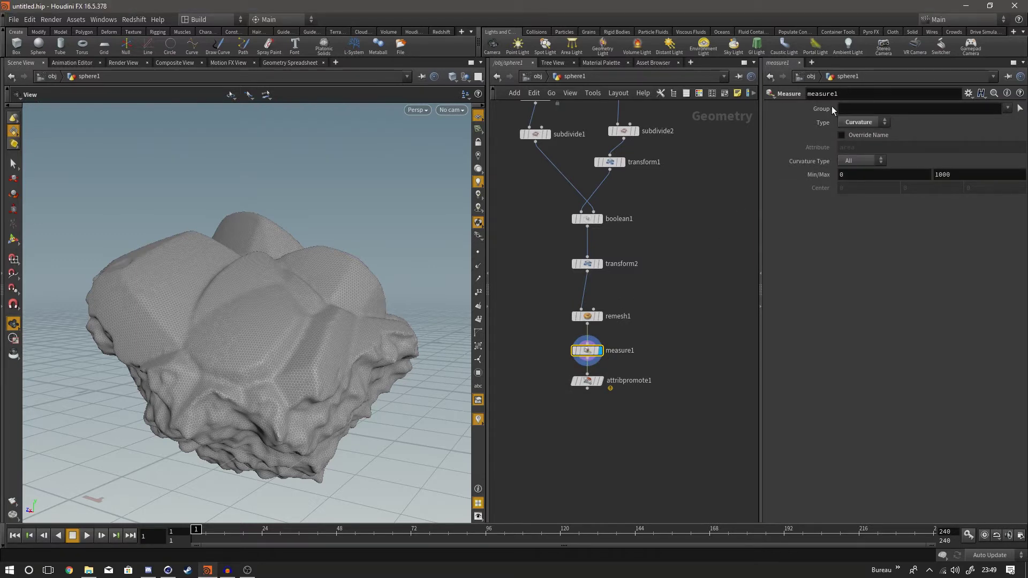
# Step: Display attribpromote1 and set it to promote the curvature attribute to the Primitive class
pyautogui.click(601, 382)
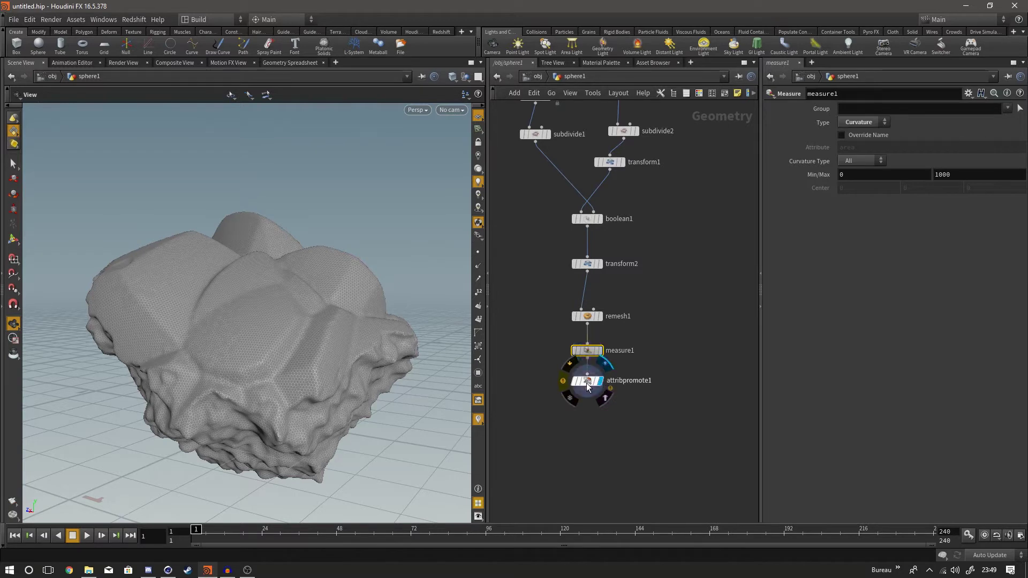
pyautogui.click(587, 384)
pyautogui.click(878, 109)
pyautogui.write('c')
pyautogui.click(1021, 108)
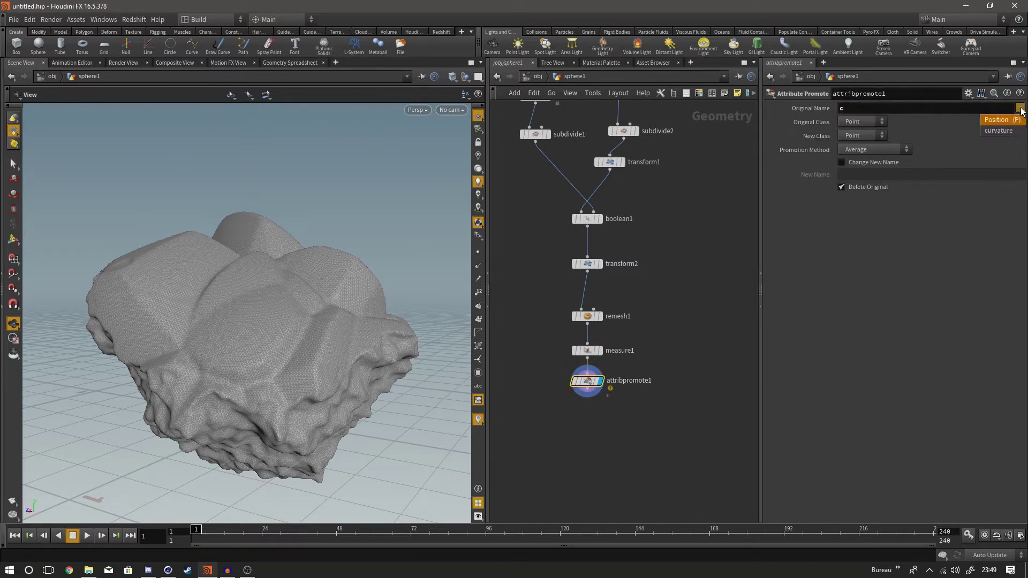
pyautogui.click(998, 131)
pyautogui.click(848, 109)
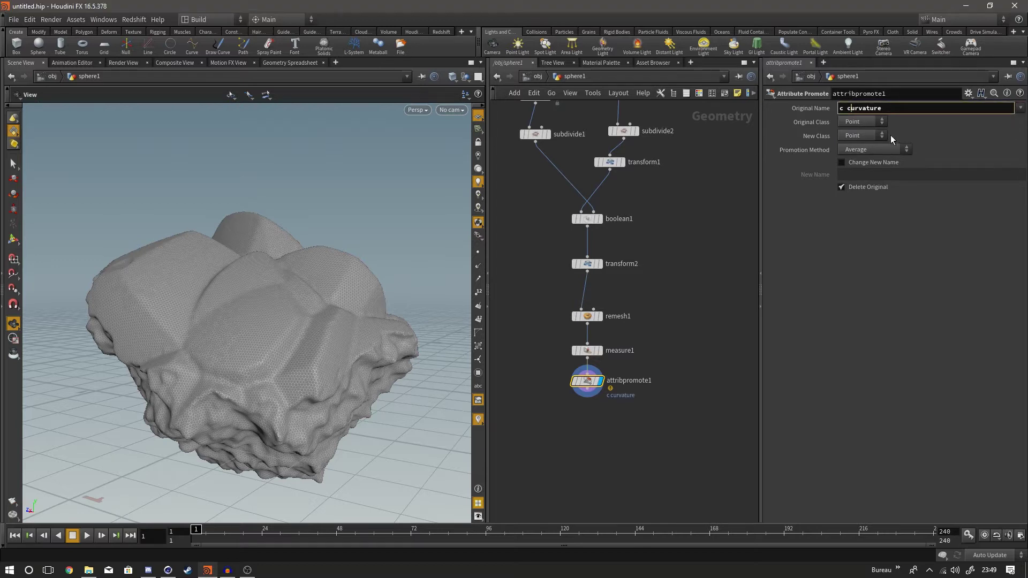
pyautogui.press('BackSpace')
pyautogui.press('BackSpace')
pyautogui.press('Return')
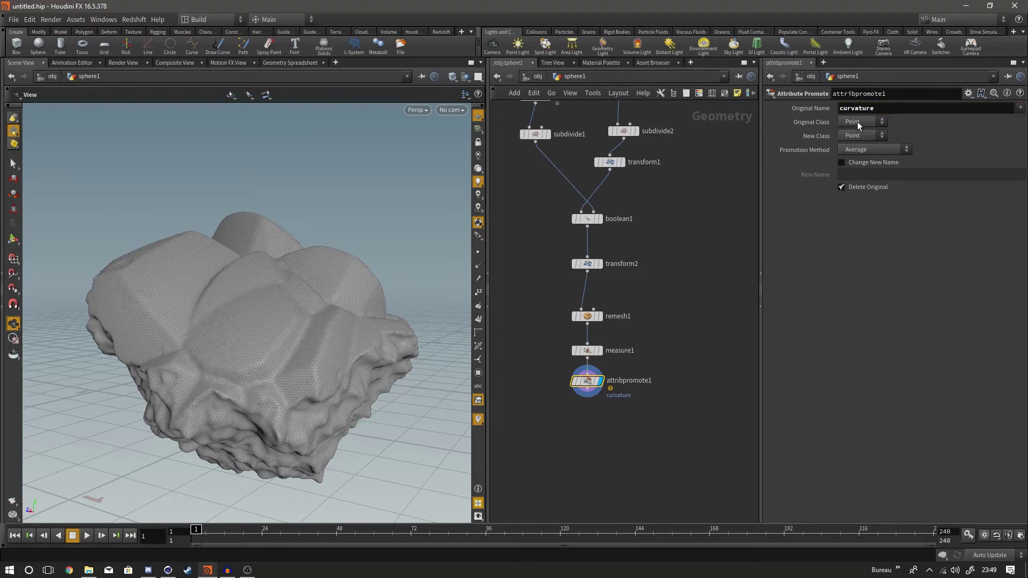
pyautogui.click(862, 136)
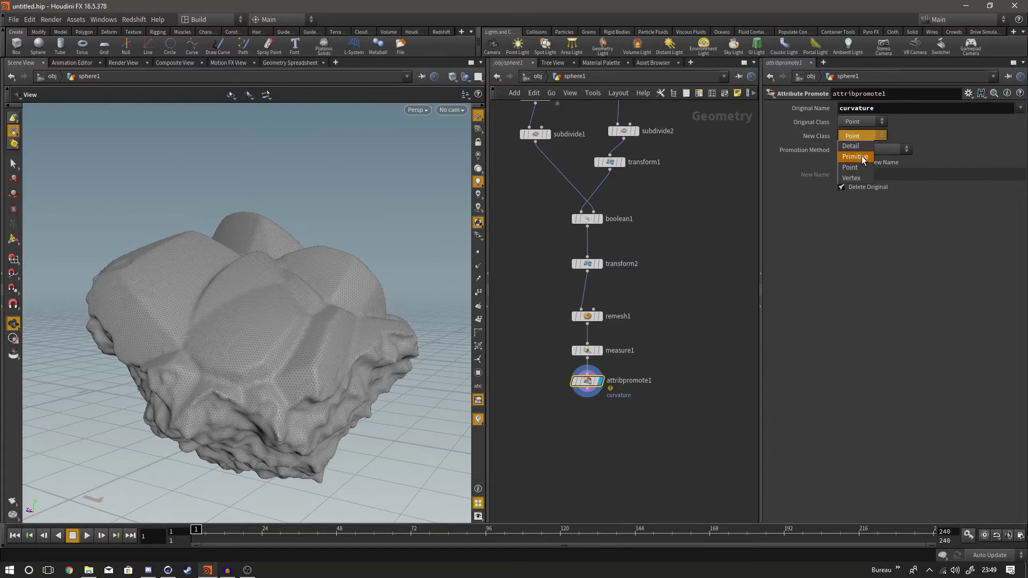
pyautogui.click(859, 148)
# Step: Add a Visualize node below attribpromote1, connect it to that node's output and display it
pyautogui.press('Tab')
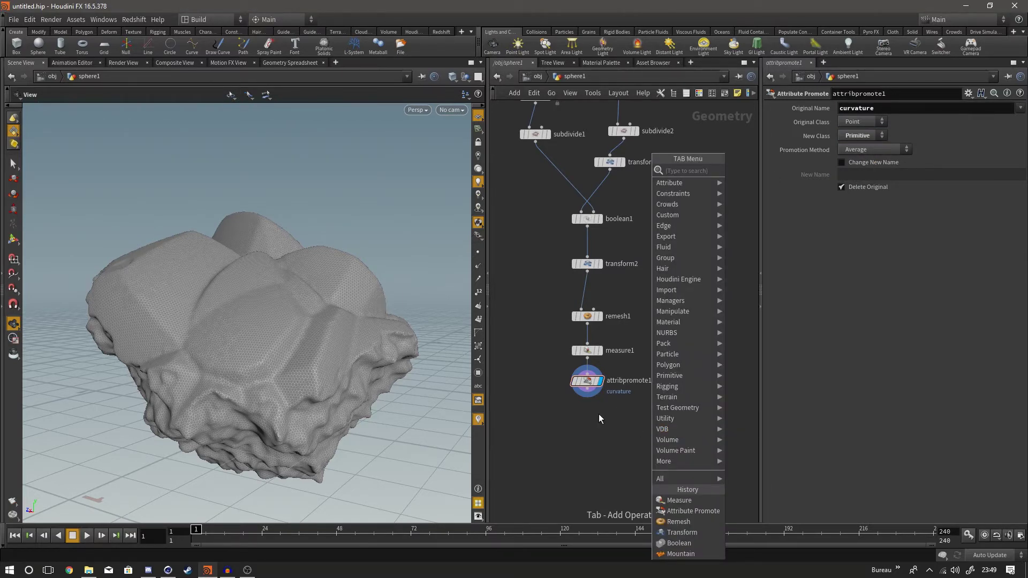
pyautogui.write('vi')
pyautogui.click(755, 181)
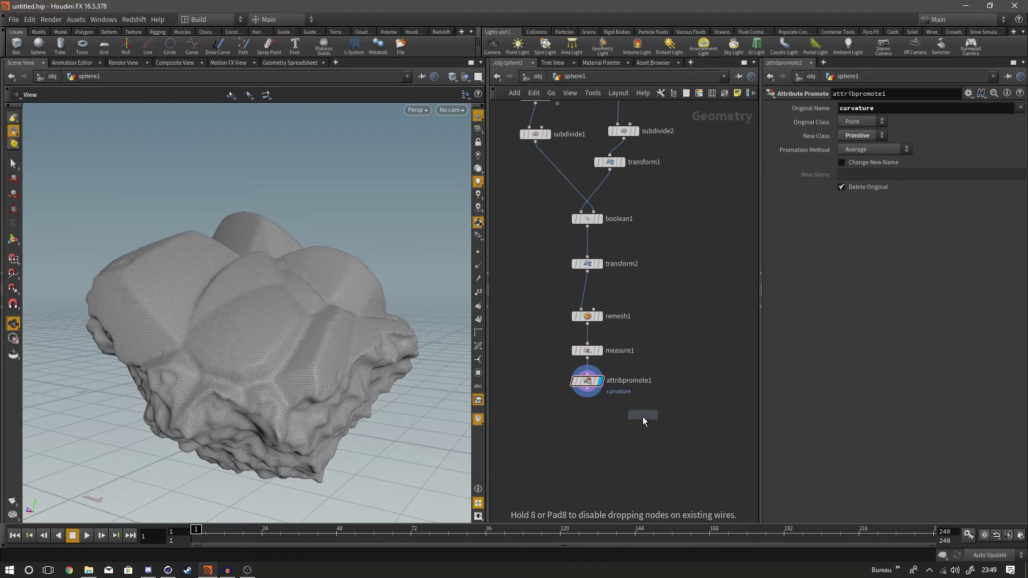
pyautogui.click(639, 432)
pyautogui.click(587, 389)
pyautogui.click(639, 425)
pyautogui.click(653, 433)
pyautogui.moveTo(645, 431); pyautogui.dragTo(654, 415)
# Step: Add a Color visualizer to visualize1 with the Ramped Attribute color type and the Infra-Red ramp preset
pyautogui.click(828, 107)
pyautogui.click(891, 191)
pyautogui.click(888, 192)
pyautogui.click(884, 232)
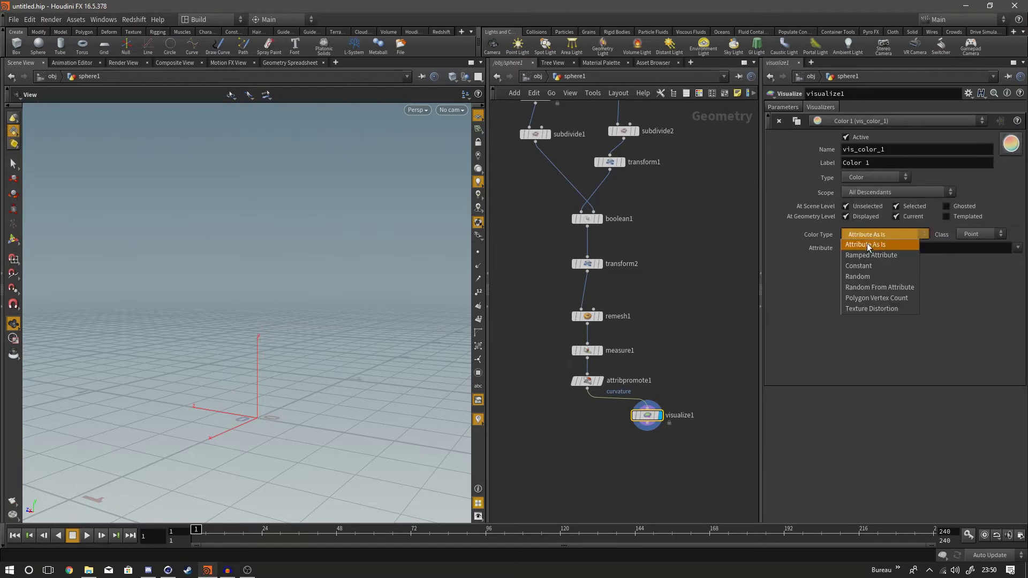
pyautogui.click(878, 258)
pyautogui.click(806, 317)
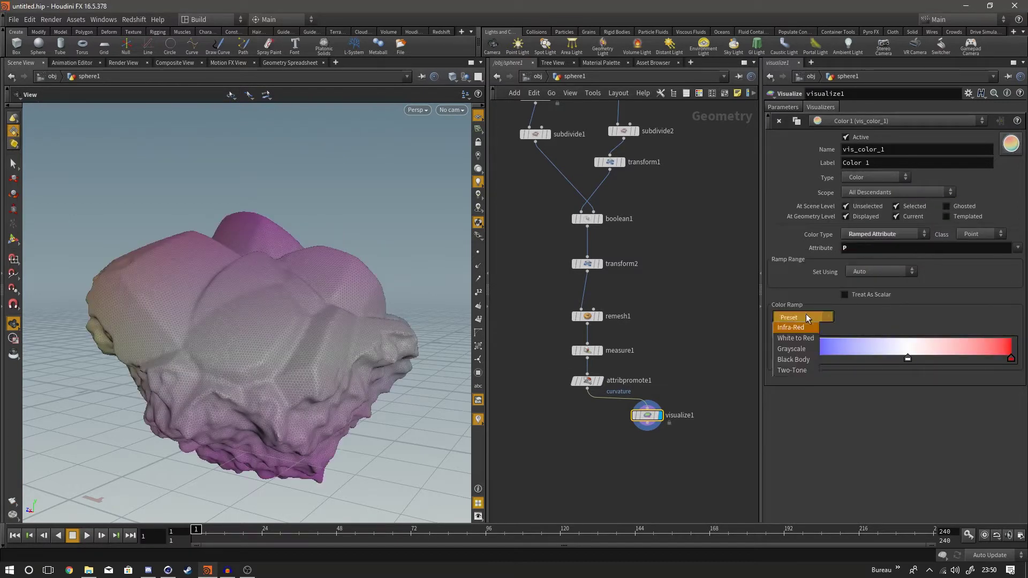
pyautogui.click(797, 328)
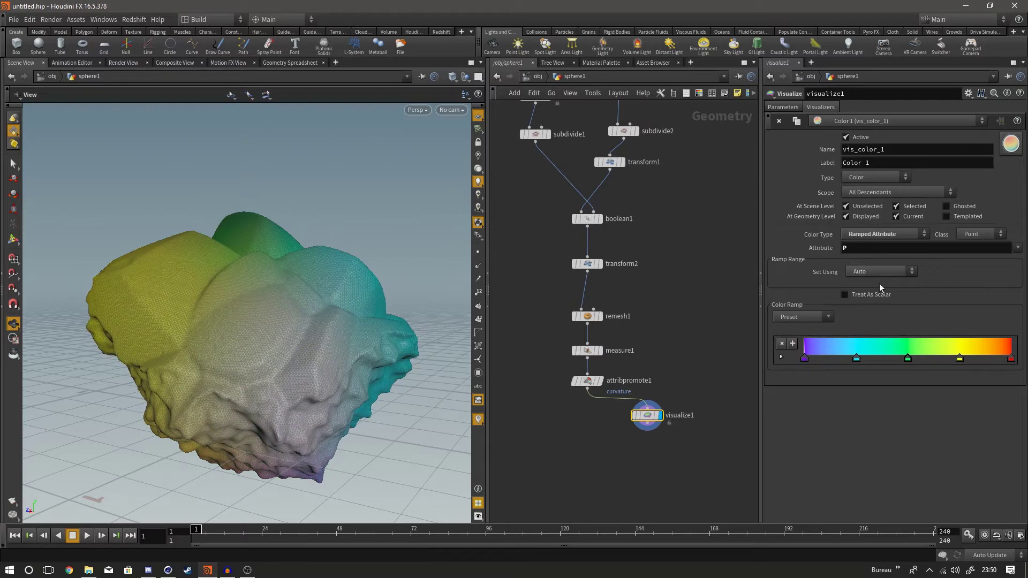
# Step: Set the color visualizer's class to Primitive and its attribute to curvature
pyautogui.click(869, 271)
pyautogui.click(870, 269)
pyautogui.click(985, 236)
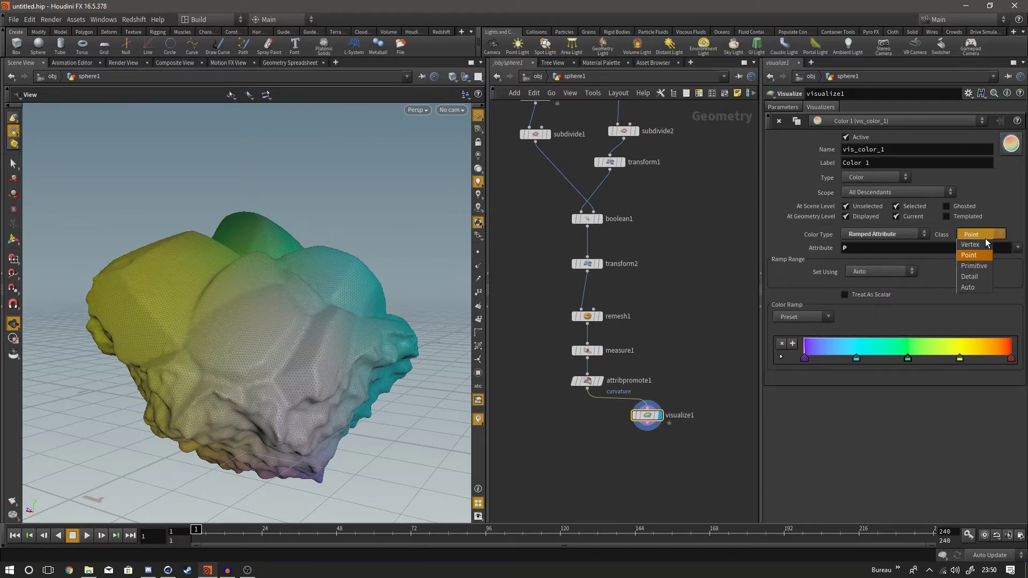
pyautogui.click(980, 265)
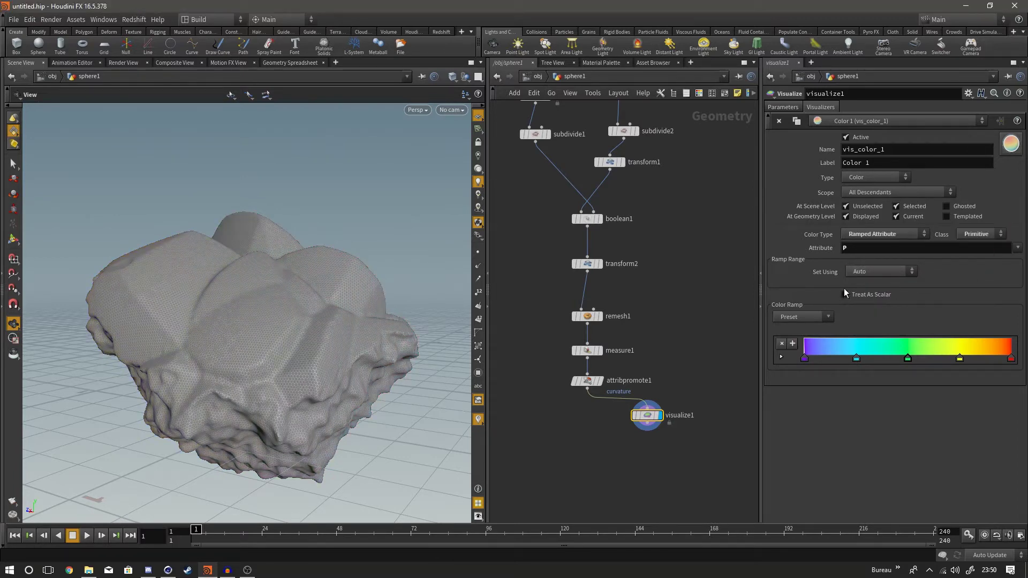
pyautogui.click(899, 247)
pyautogui.write('c')
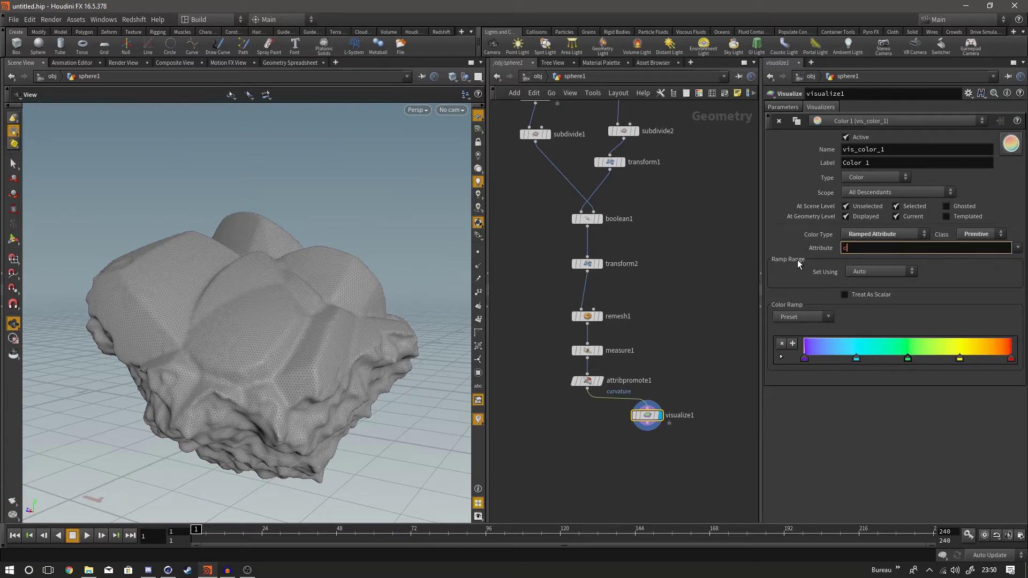
pyautogui.write('urva')
pyautogui.click(872, 264)
pyautogui.press('Return')
# Step: Examine the curvature colouring along the rock's edges and creases from several angles and distances
pyautogui.moveTo(233, 306)
pyautogui.mouseDown()
pyautogui.moveTo(245, 307)
pyautogui.moveTo(236, 314)
pyautogui.mouseUp()
pyautogui.moveTo(236, 315); pyautogui.dragTo(179, 328, button='right')
pyautogui.moveTo(179, 328); pyautogui.dragTo(159, 360)
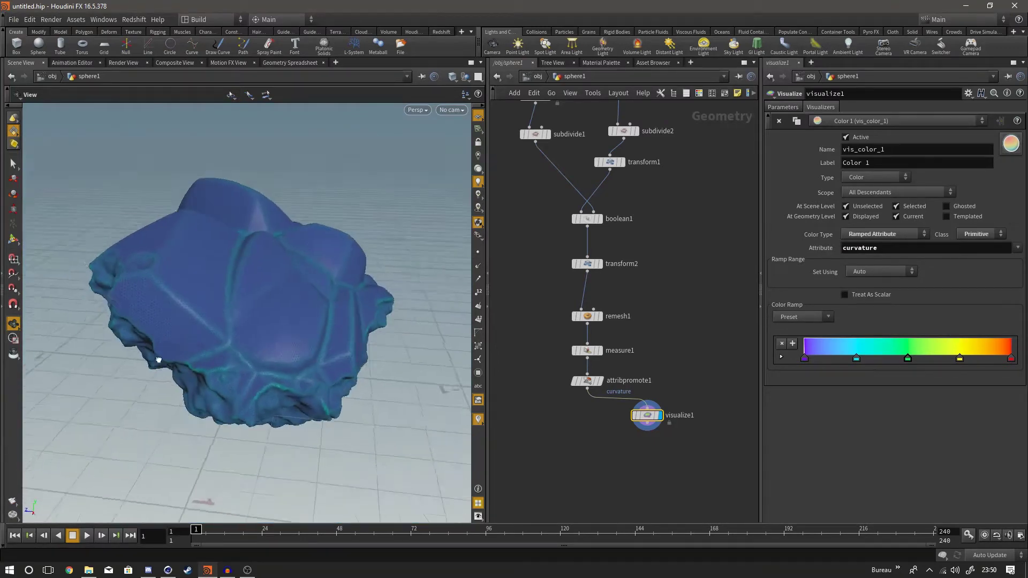
pyautogui.moveTo(158, 360); pyautogui.dragTo(244, 288, button='right')
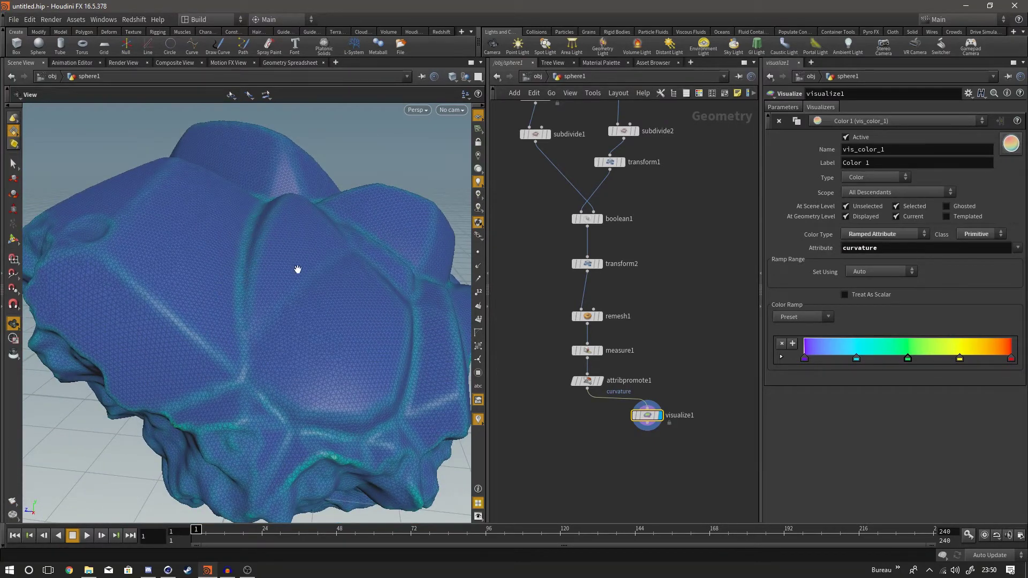
pyautogui.moveTo(258, 208); pyautogui.dragTo(264, 307)
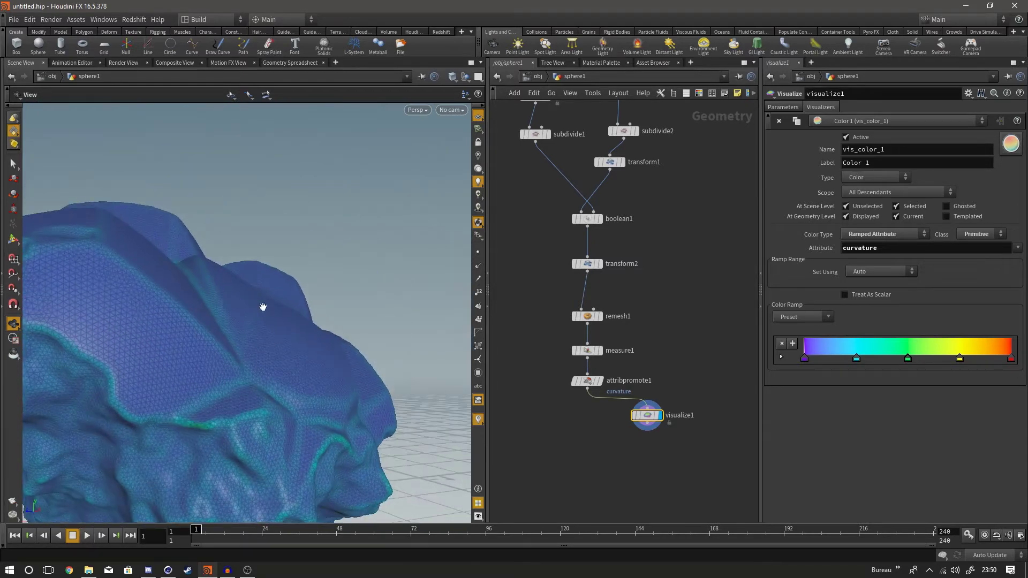
pyautogui.moveTo(225, 276); pyautogui.dragTo(163, 243, button='right')
pyautogui.moveTo(164, 243); pyautogui.dragTo(113, 319)
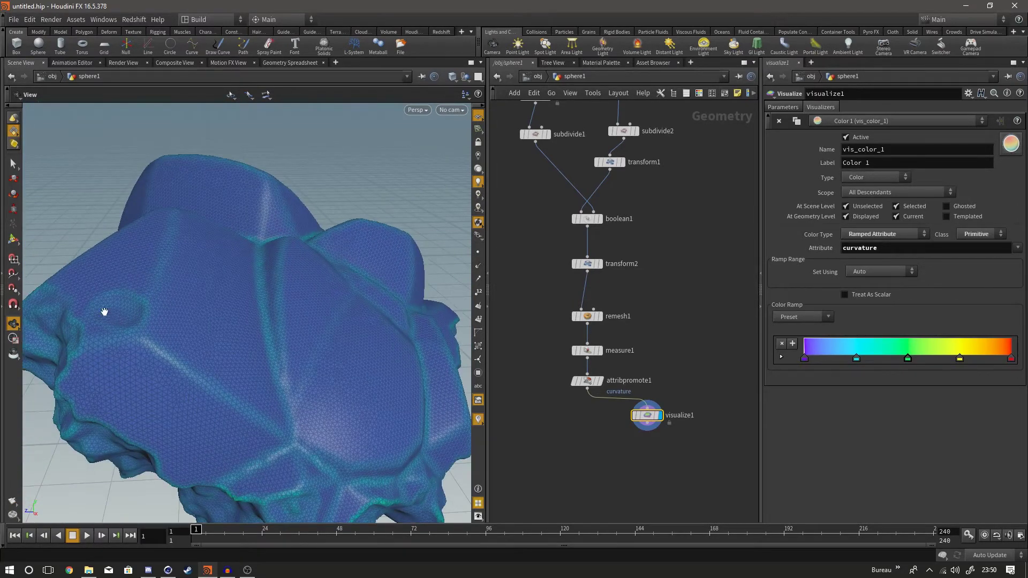
pyautogui.moveTo(259, 236)
pyautogui.mouseDown()
pyautogui.moveTo(332, 291)
pyautogui.moveTo(252, 227)
pyautogui.mouseUp()
pyautogui.moveTo(201, 301); pyautogui.dragTo(266, 321)
pyautogui.moveTo(267, 321); pyautogui.dragTo(289, 362, button='right')
pyautogui.moveTo(289, 363)
pyautogui.mouseDown()
pyautogui.moveTo(347, 363)
pyautogui.moveTo(293, 353)
pyautogui.mouseUp()
pyautogui.moveTo(294, 353); pyautogui.dragTo(347, 361, button='right')
# Step: Insert a second Attribute Promote node between attribpromote1 and visualize1, and move visualize1 below it
pyautogui.click(593, 380)
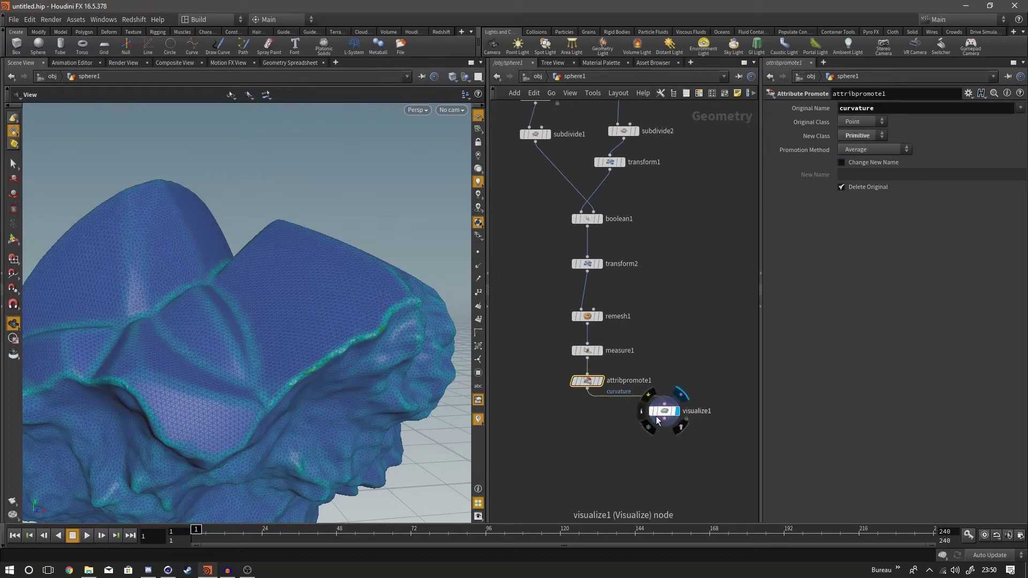
pyautogui.press('Tab')
pyautogui.moveTo(577, 422)
pyautogui.write('att')
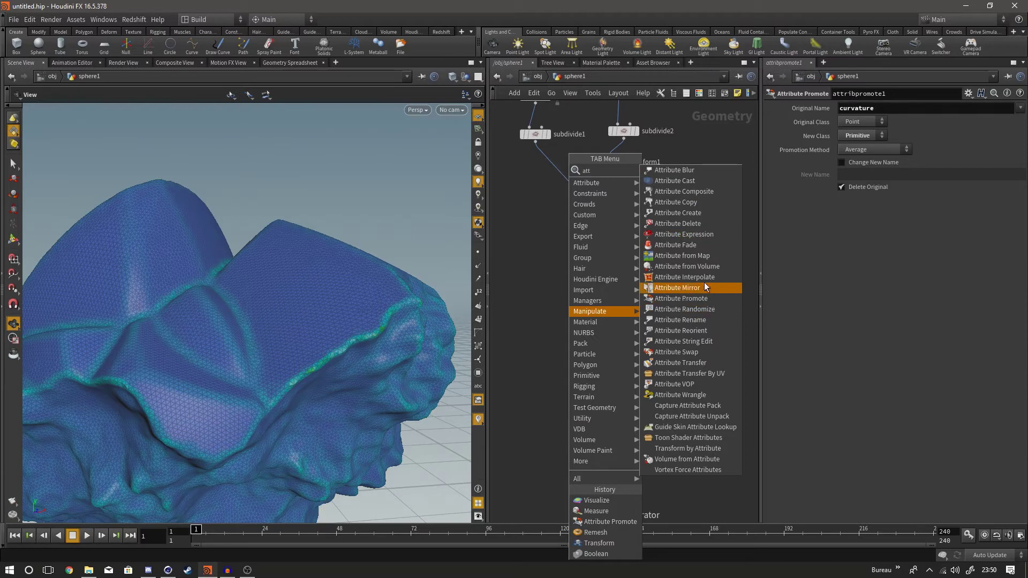
pyautogui.click(702, 298)
pyautogui.click(592, 420)
pyautogui.click(587, 389)
pyautogui.click(591, 415)
pyautogui.click(591, 429)
pyautogui.click(665, 407)
pyautogui.moveTo(665, 411); pyautogui.dragTo(679, 453)
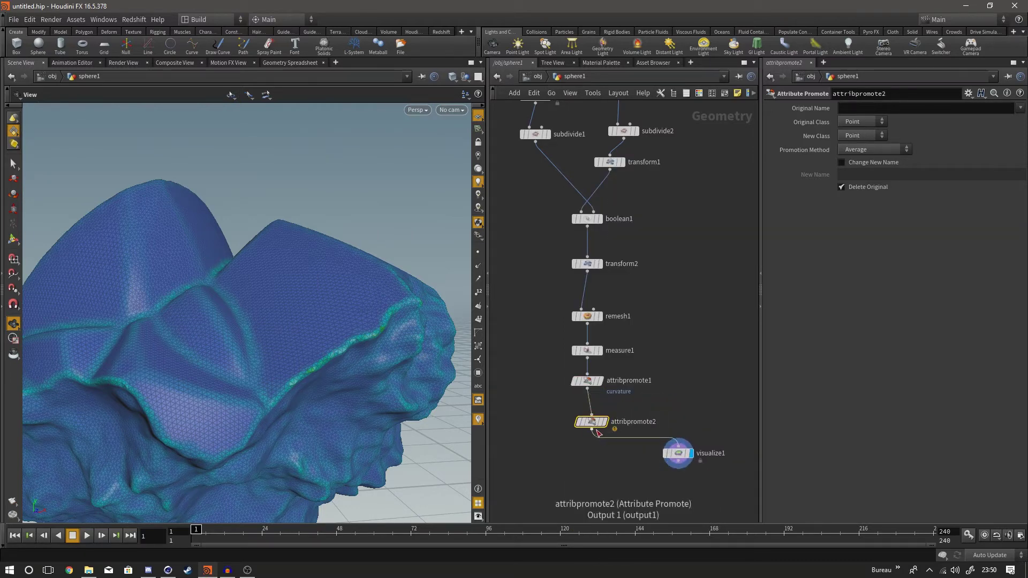
# Step: Set attribpromote2 to promote the curvature attribute from the Primitive class to the Vertex class
pyautogui.click(895, 106)
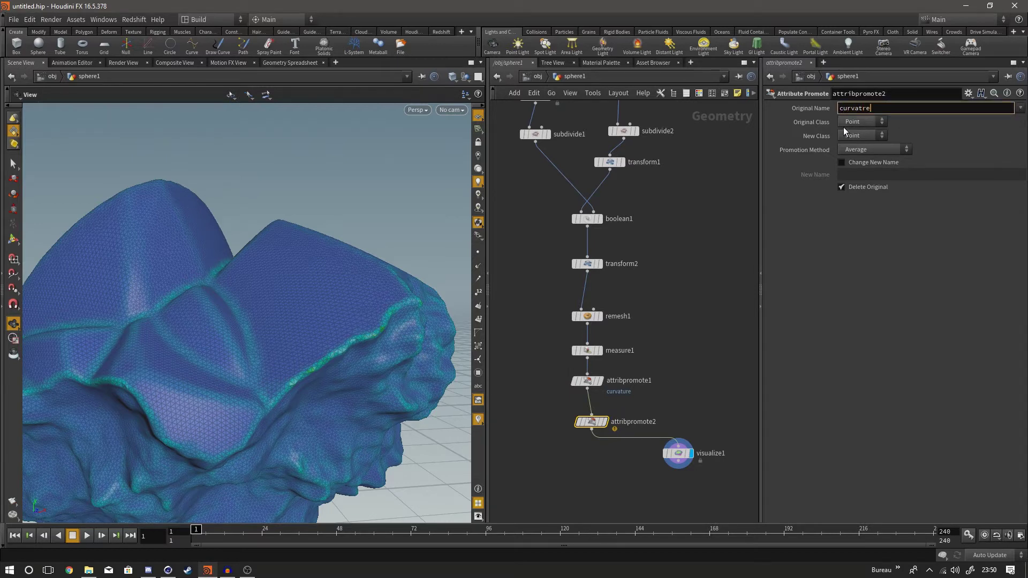
pyautogui.press('Return')
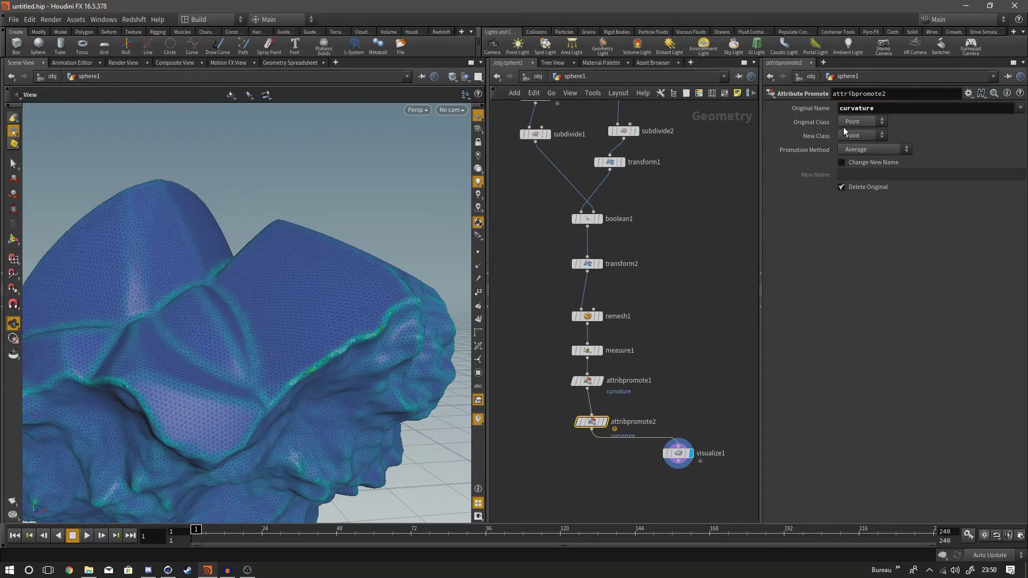
pyautogui.click(862, 123)
pyautogui.click(855, 148)
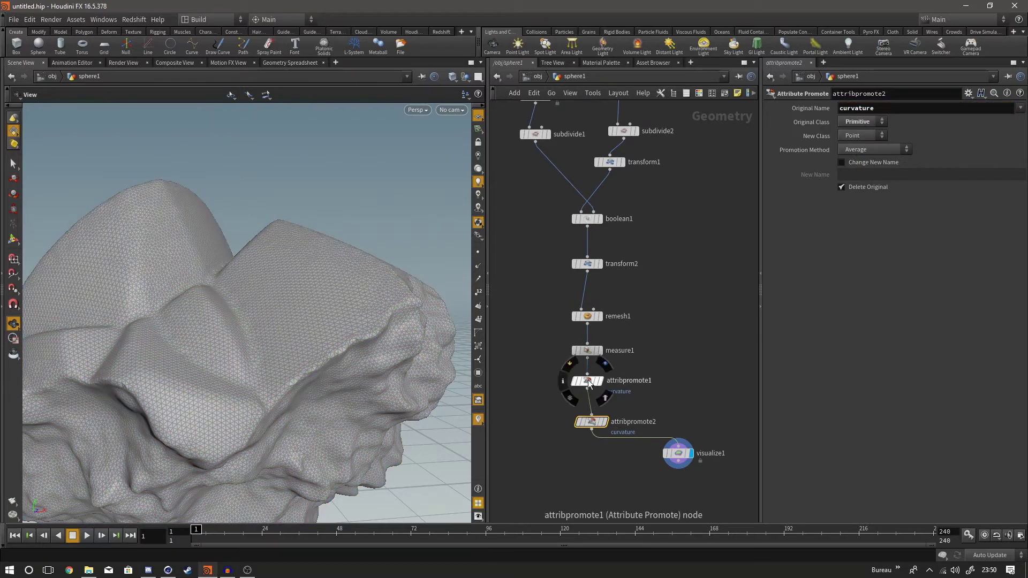
pyautogui.click(859, 136)
pyautogui.click(855, 179)
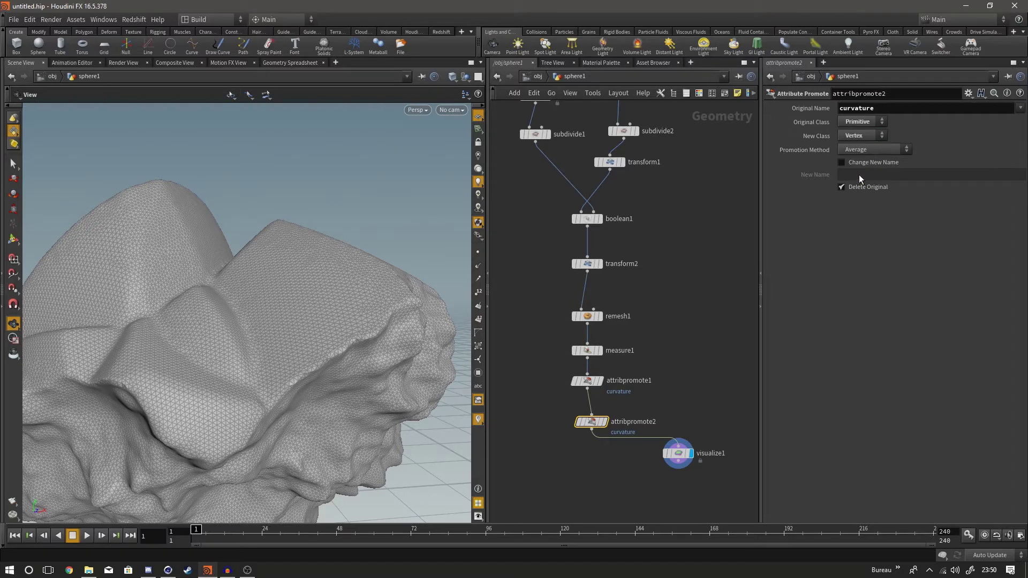
# Step: Change the color visualizer's class in visualize1 to Vertex
pyautogui.click(678, 452)
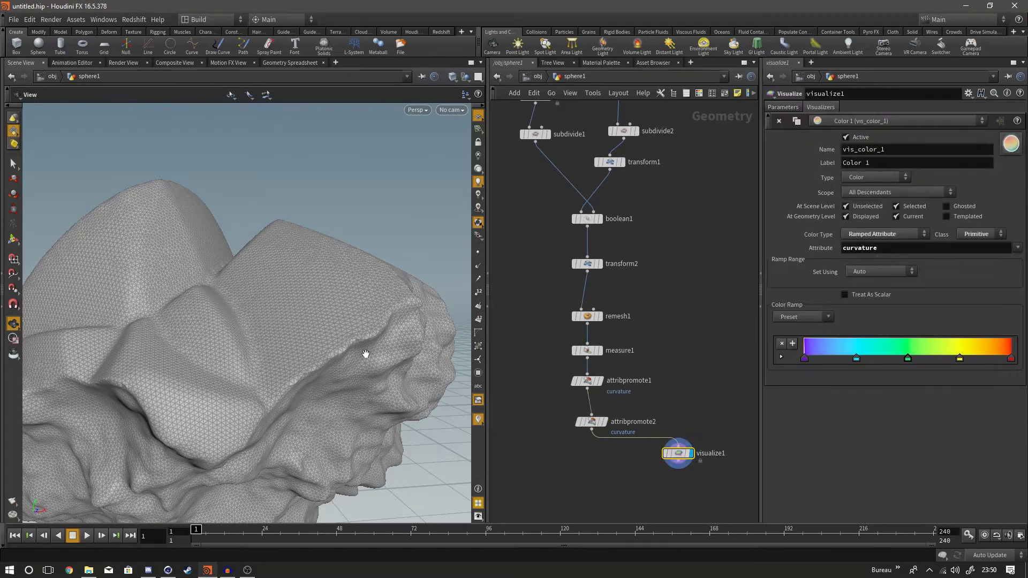
pyautogui.scroll(-5, 321, 347)
pyautogui.moveTo(319, 348); pyautogui.dragTo(291, 359)
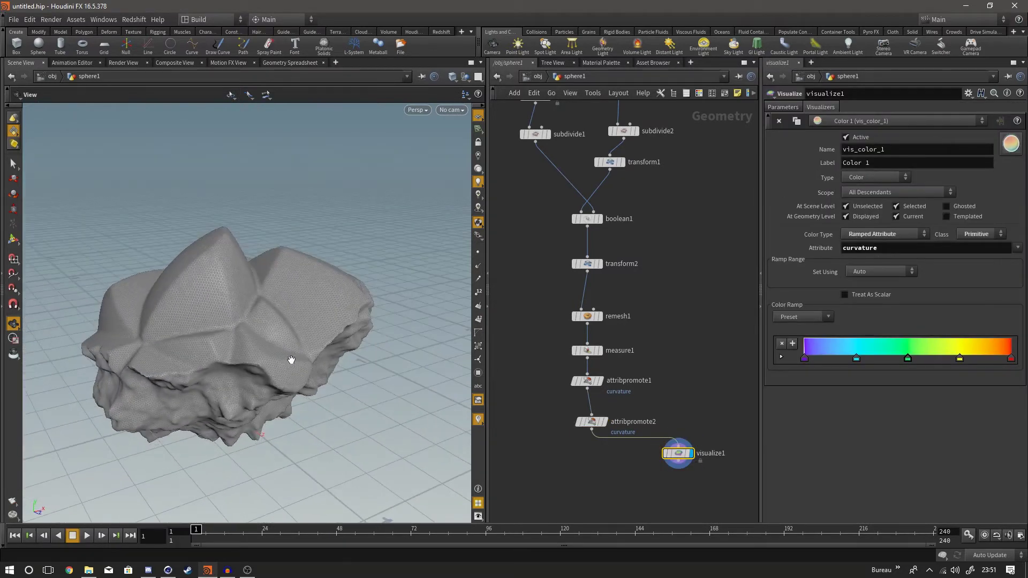
pyautogui.click(981, 234)
pyautogui.click(962, 243)
# Step: Examine the rock's curvature colouring from several sides and its vertex attributes in the geometry spreadsheet
pyautogui.moveTo(167, 315); pyautogui.dragTo(105, 311)
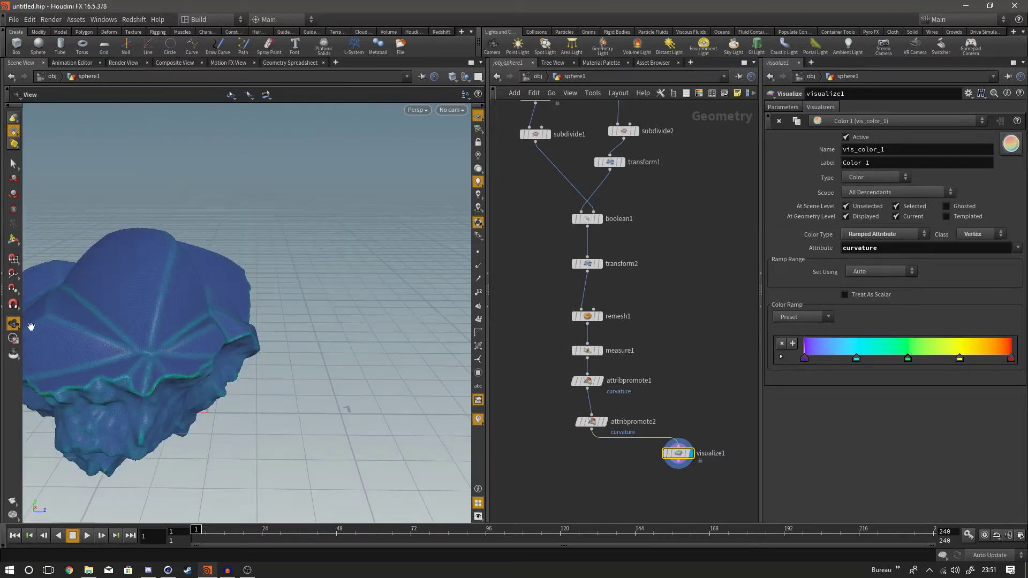
pyautogui.moveTo(124, 311); pyautogui.dragTo(178, 312, button='right')
pyautogui.moveTo(390, 289); pyautogui.dragTo(339, 308, button='right')
pyautogui.moveTo(339, 308); pyautogui.dragTo(313, 321)
pyautogui.moveTo(126, 299); pyautogui.dragTo(167, 289, button='right')
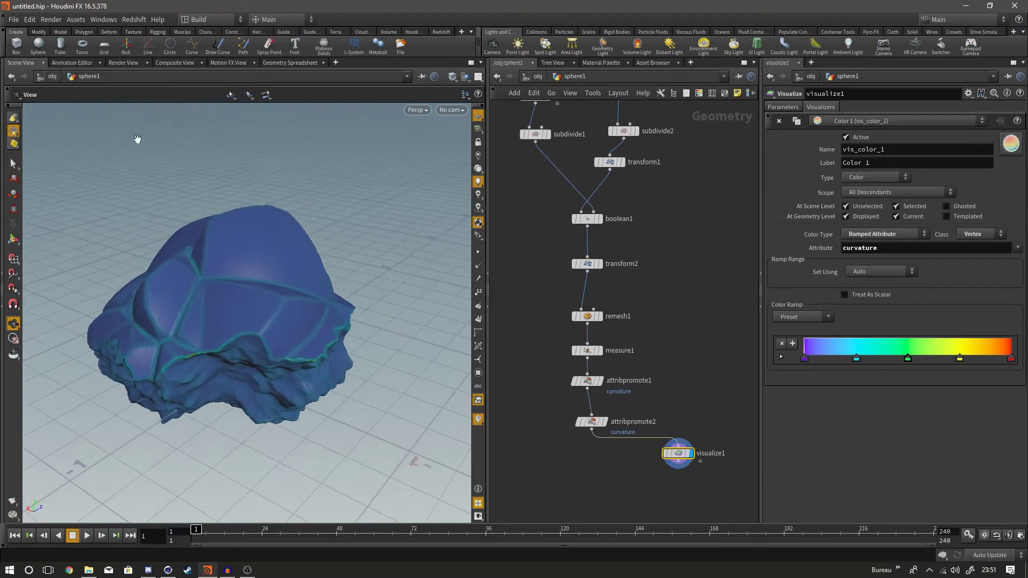
pyautogui.click(290, 63)
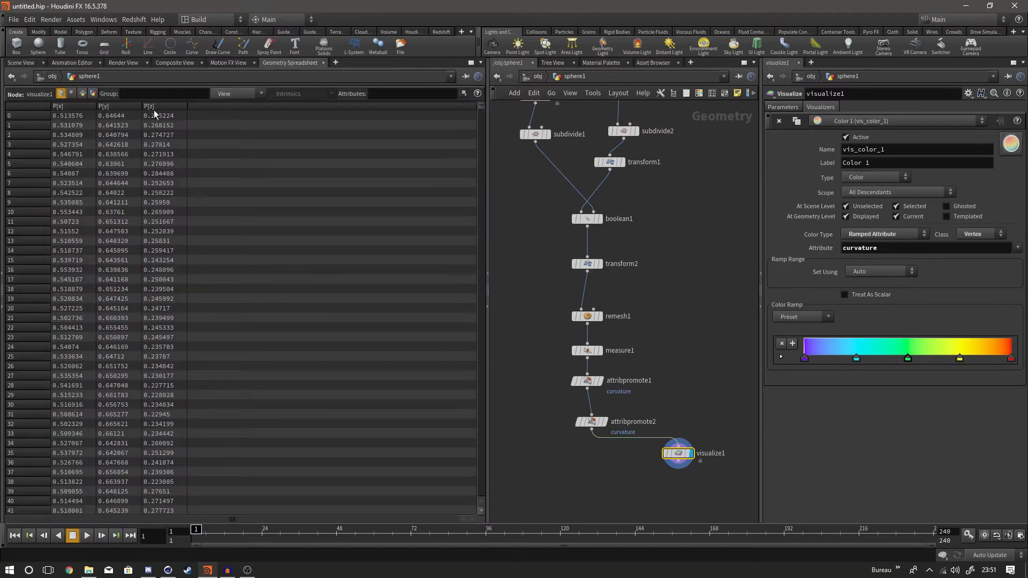
pyautogui.click(70, 94)
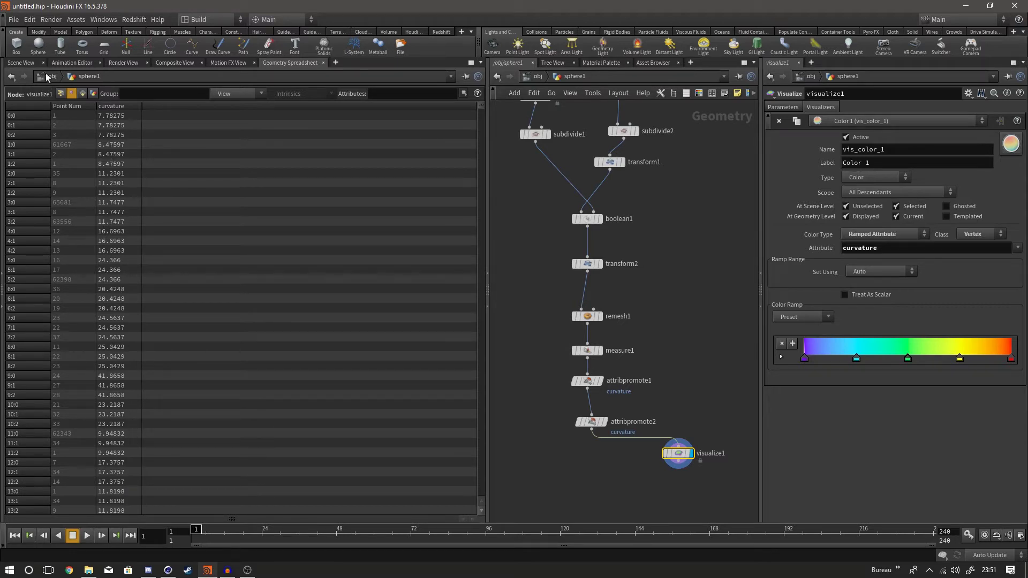
# Step: Add a Vertex Split node below attribpromote2 in the scene's node network, wire it to attribpromote2 and display it
pyautogui.click(23, 66)
pyautogui.moveTo(214, 265); pyautogui.dragTo(522, 361)
pyautogui.press('Tab')
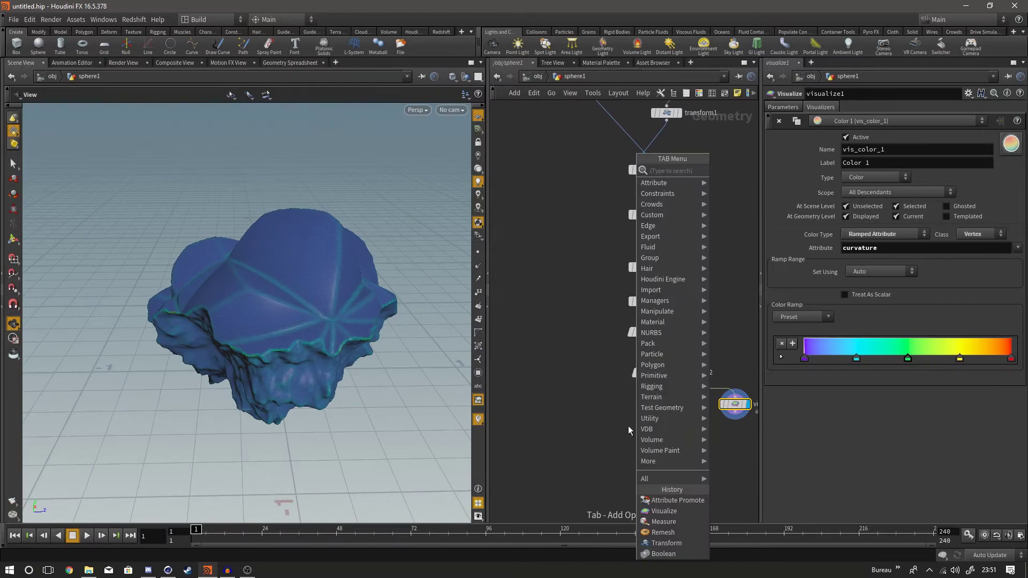
pyautogui.write('spli')
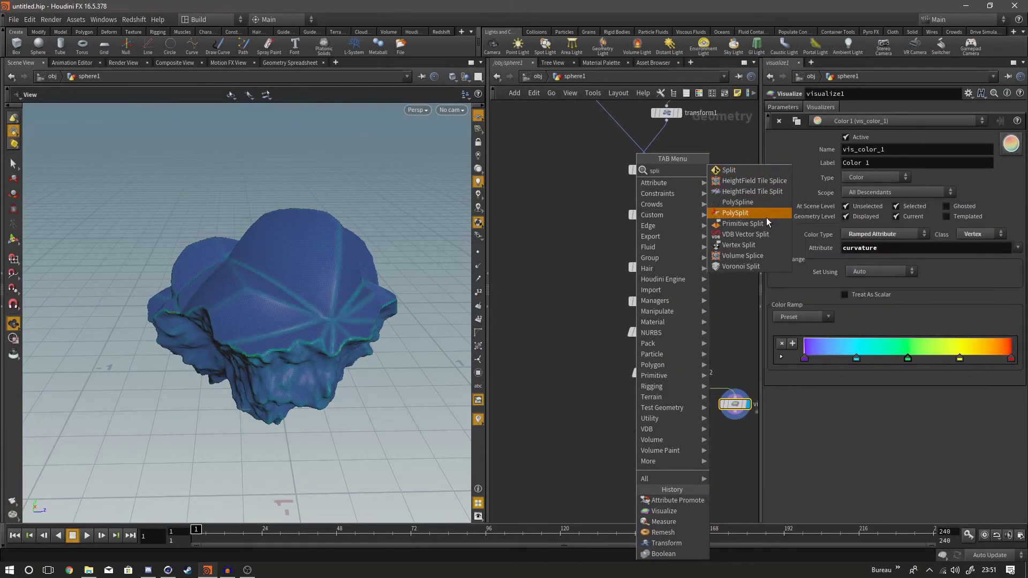
pyautogui.click(762, 243)
pyautogui.click(645, 428)
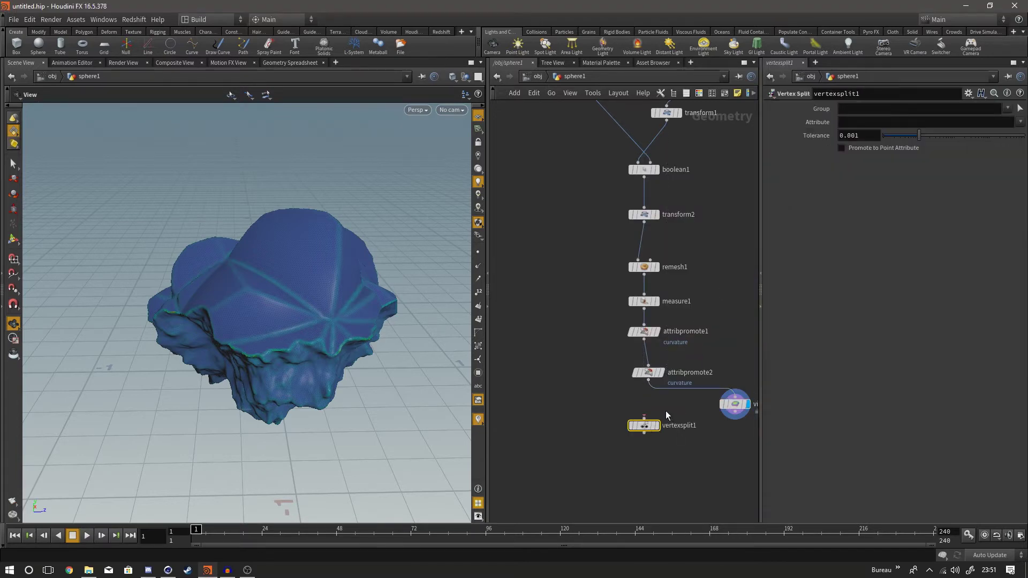
pyautogui.click(649, 380)
pyautogui.click(644, 417)
pyautogui.click(657, 425)
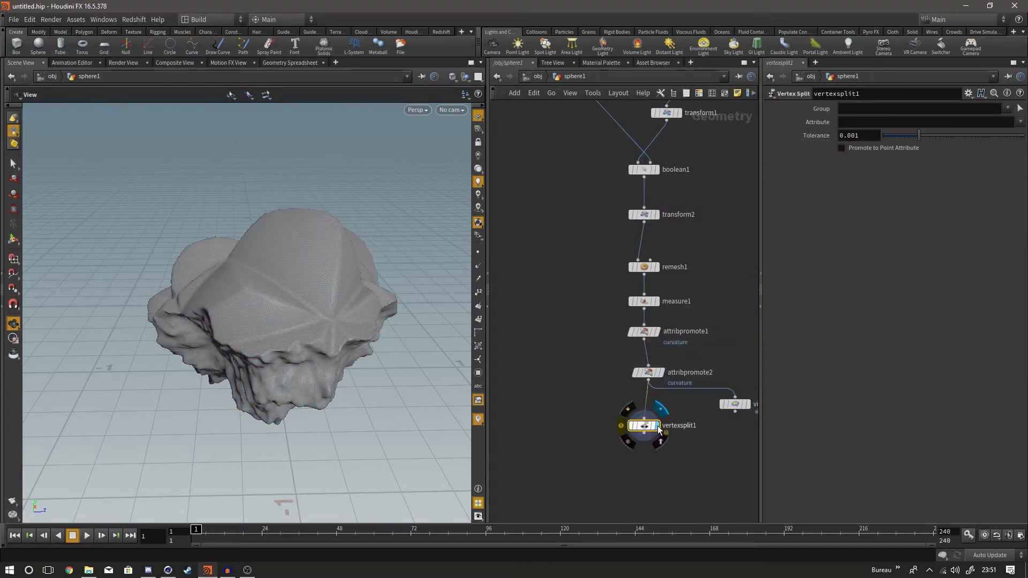
pyautogui.scroll(10, 303, 307)
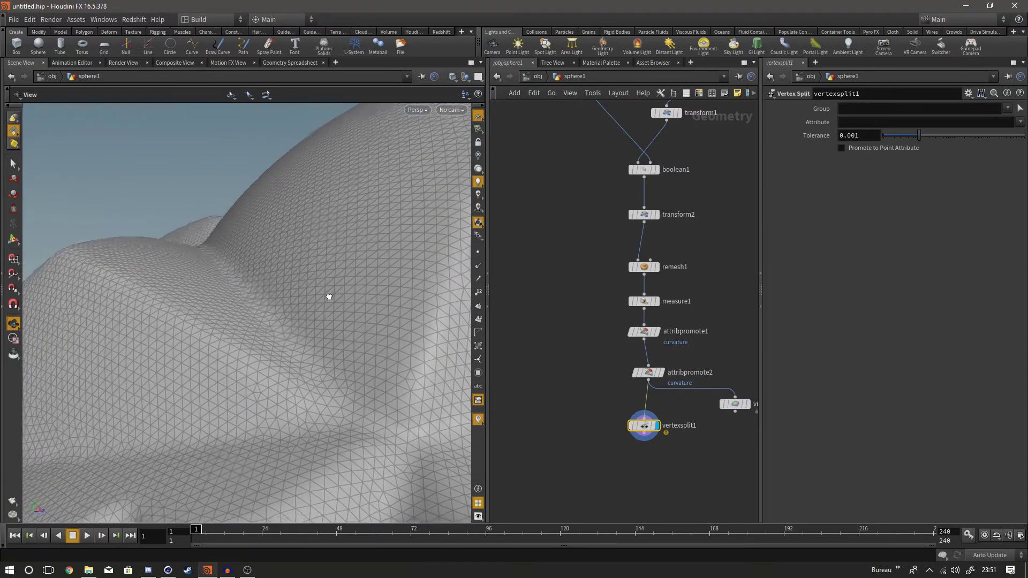
# Step: Set vertexsplit1 to split by the curvature attribute
pyautogui.click(869, 122)
pyautogui.write('c')
pyautogui.click(1020, 122)
pyautogui.click(1012, 134)
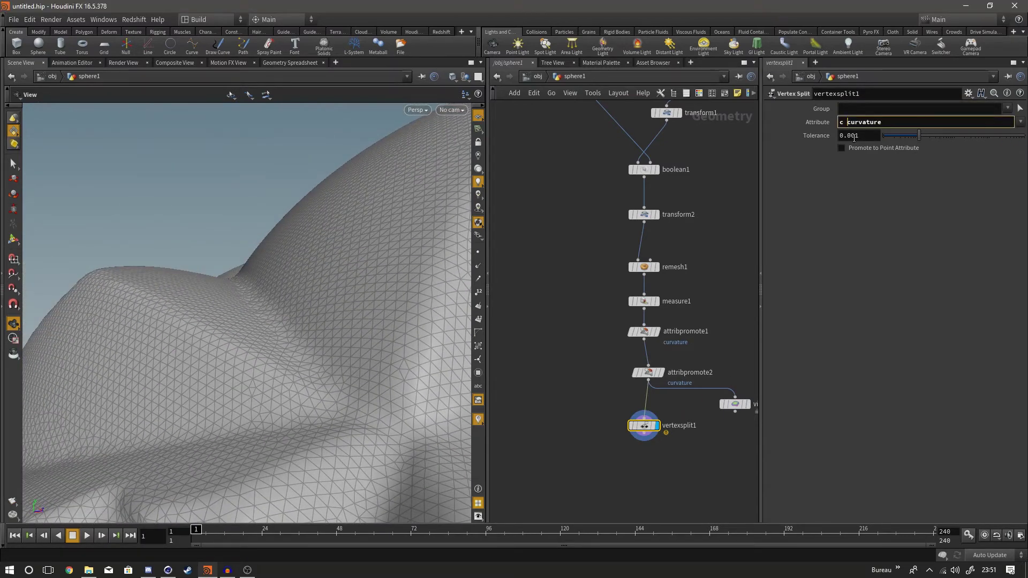
pyautogui.press('BackSpace')
pyautogui.press('BackSpace')
pyautogui.press('Return')
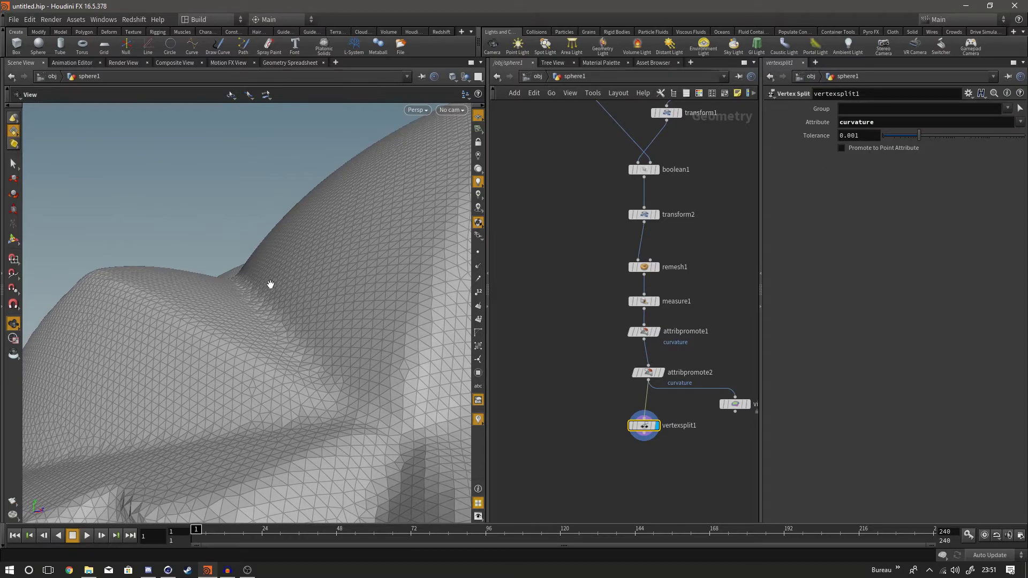
# Step: Set vertexsplit1's tolerance to 12
pyautogui.moveTo(270, 285); pyautogui.dragTo(287, 308)
pyautogui.moveTo(287, 307); pyautogui.dragTo(286, 287, button='right')
pyautogui.moveTo(287, 287); pyautogui.dragTo(344, 325)
pyautogui.moveTo(345, 324); pyautogui.dragTo(347, 351, button='right')
pyautogui.moveTo(348, 350); pyautogui.dragTo(290, 294)
pyautogui.moveTo(425, 374); pyautogui.dragTo(487, 362)
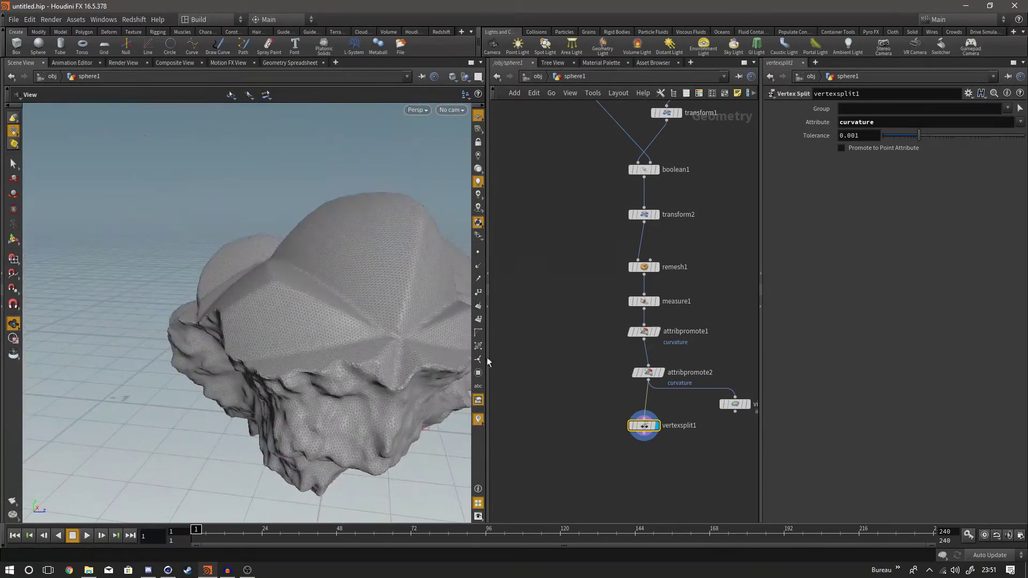
pyautogui.moveTo(919, 135); pyautogui.dragTo(1022, 135)
pyautogui.click(850, 131)
pyautogui.write('0')
pyautogui.click(840, 132)
pyautogui.write('1')
pyautogui.press('BackSpace')
pyautogui.write('2')
pyautogui.press('Return')
# Step: Rewire visualize1 to take its input from vertexsplit1 and display visualize1
pyautogui.moveTo(283, 387); pyautogui.dragTo(352, 372)
pyautogui.moveTo(585, 427); pyautogui.dragTo(489, 378, button='middle')
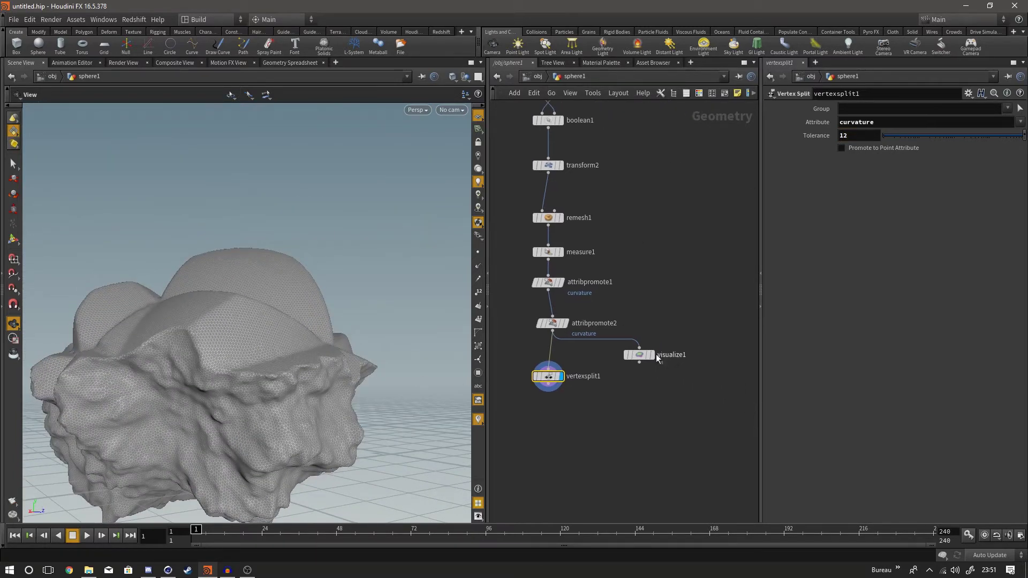
pyautogui.moveTo(550, 385); pyautogui.dragTo(647, 355)
pyautogui.click(649, 356)
pyautogui.moveTo(211, 328); pyautogui.dragTo(334, 388)
pyautogui.press('Tab')
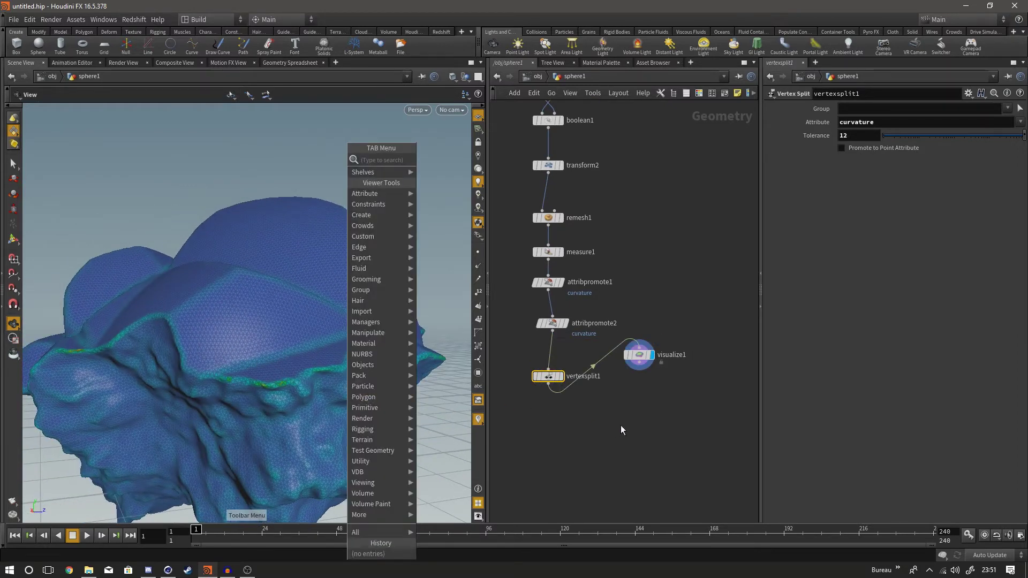
pyautogui.write('ply')
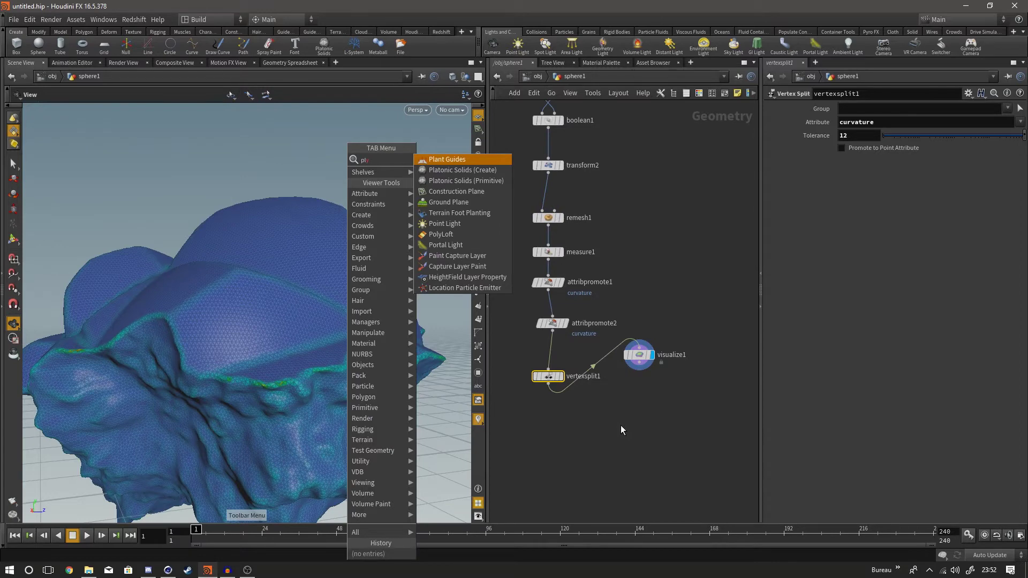
pyautogui.press('BackSpace')
pyautogui.press('BackSpace')
pyautogui.write('ex')
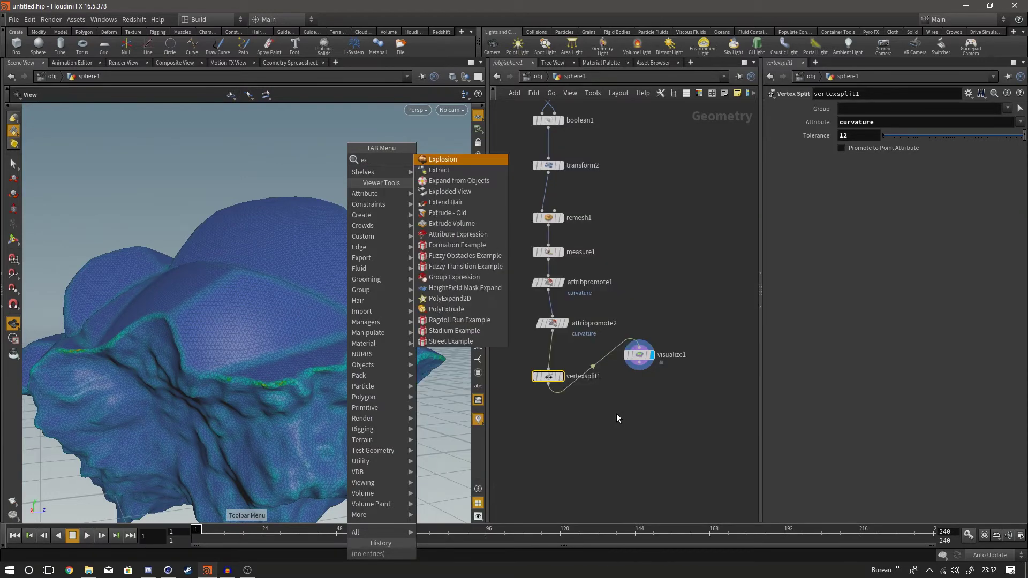
pyautogui.write('tr')
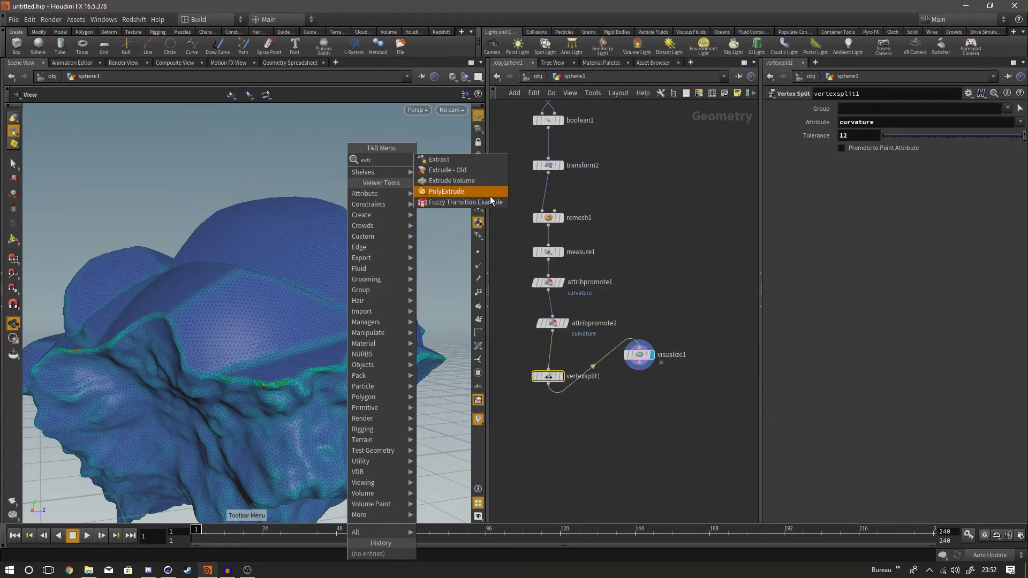
pyautogui.click(488, 193)
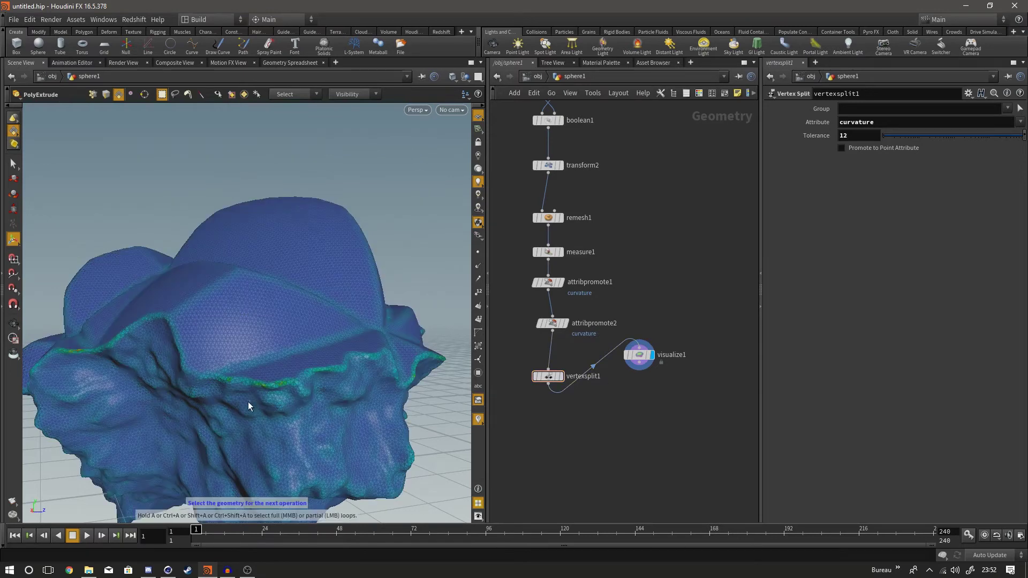
# Step: Add a PolyExtrude node below vertexsplit1, connect it to vertexsplit1's output and display it
pyautogui.press('Tab')
pyautogui.write('extr')
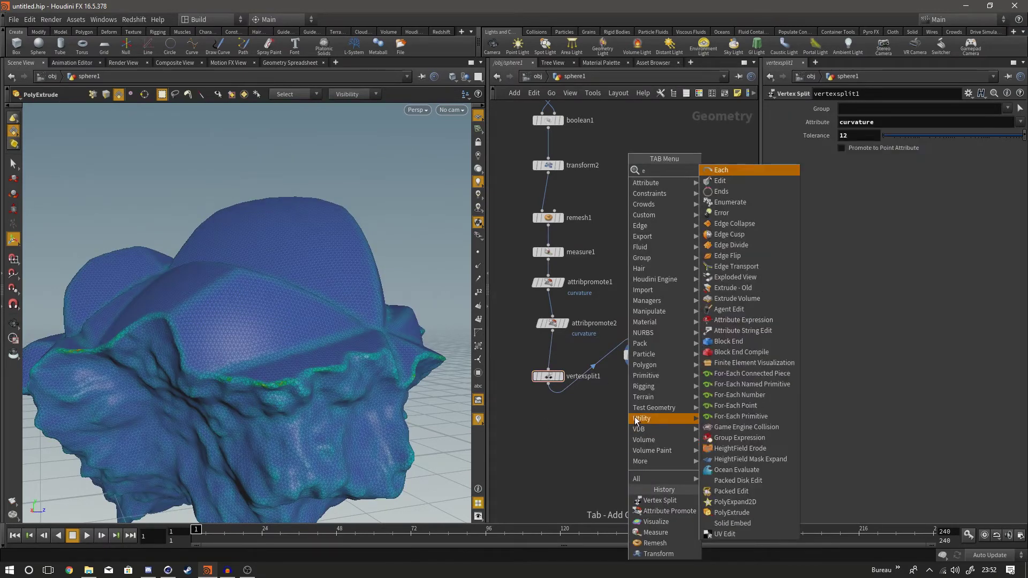
pyautogui.click(731, 191)
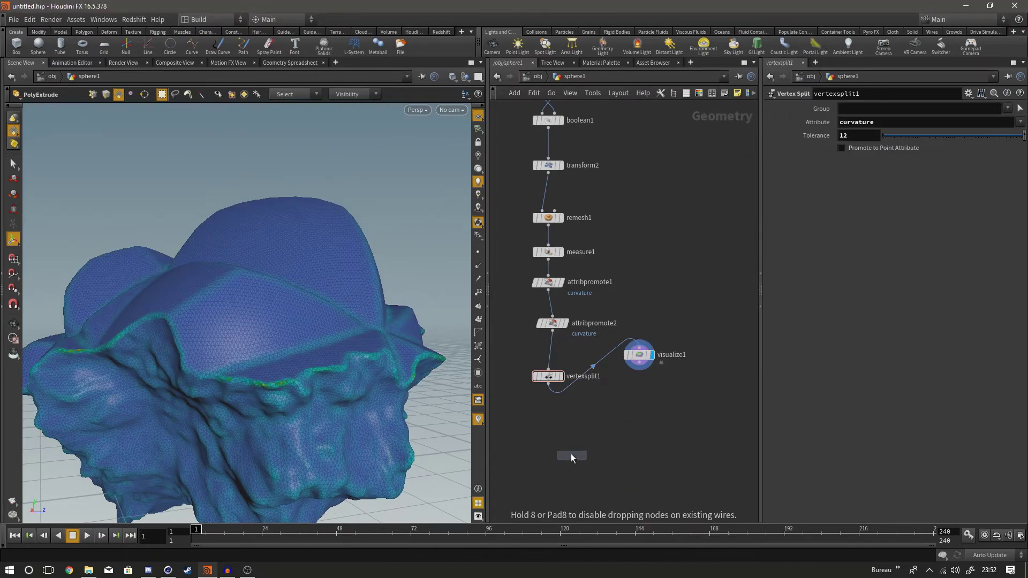
pyautogui.click(565, 442)
pyautogui.click(548, 384)
pyautogui.click(583, 447)
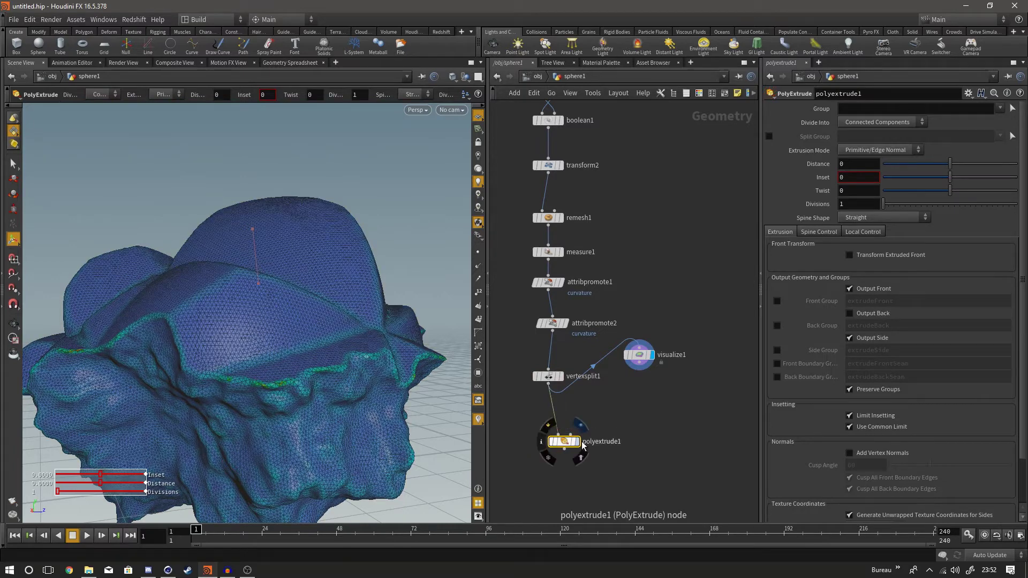
pyautogui.click(579, 425)
pyautogui.moveTo(569, 443); pyautogui.dragTo(562, 437)
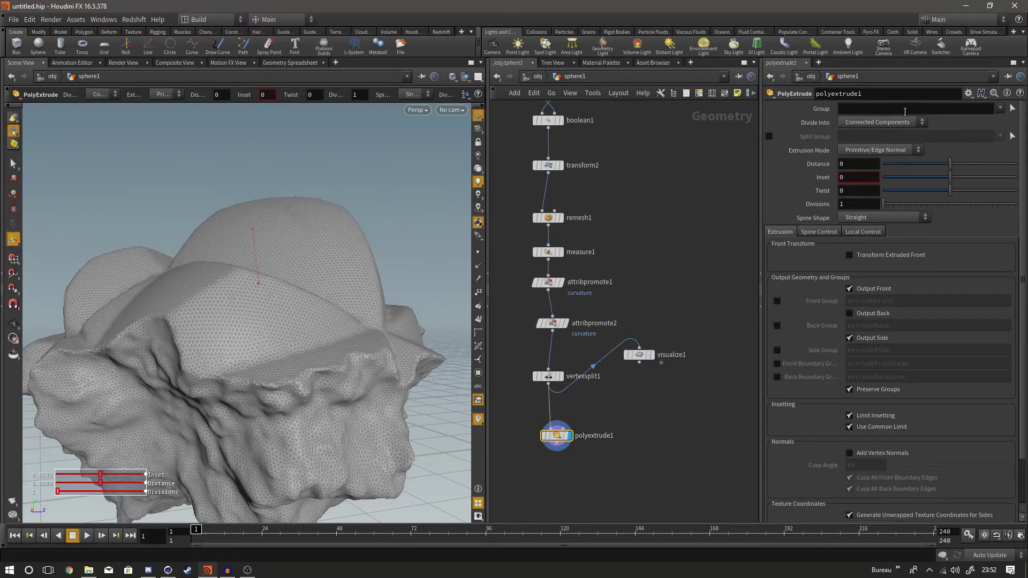
# Step: Set polyextrude1's extrusion distance to 0.008 and check the extruded cracks on the rock
pyautogui.click(845, 159)
pyautogui.write('.008')
pyautogui.press('Return')
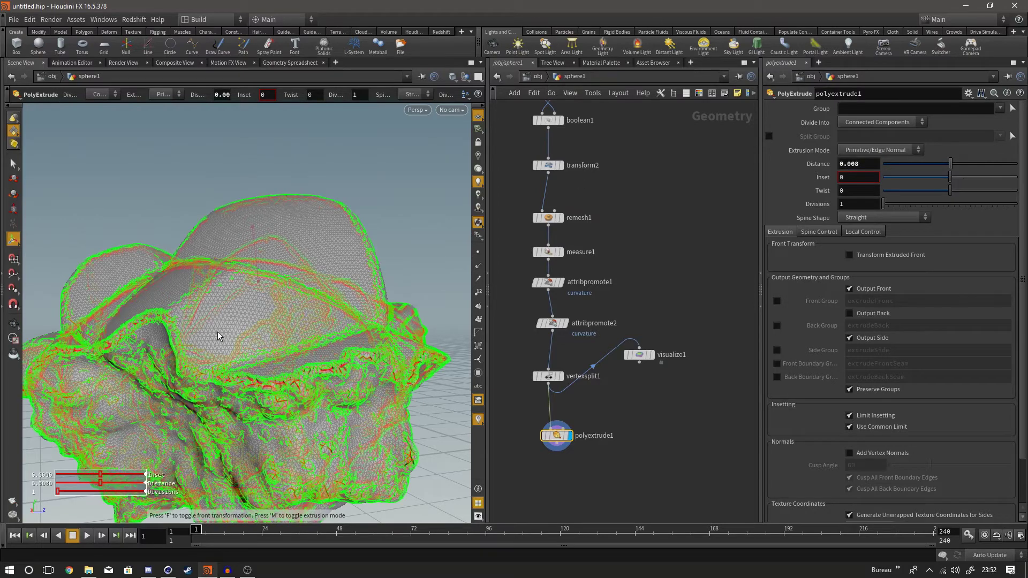
pyautogui.keyDown('alt'); pyautogui.moveTo(218, 335); pyautogui.dragTo(206, 352); pyautogui.keyUp('alt')
pyautogui.keyDown('alt'); pyautogui.moveTo(207, 351); pyautogui.dragTo(408, 352, button='right'); pyautogui.keyUp('alt')
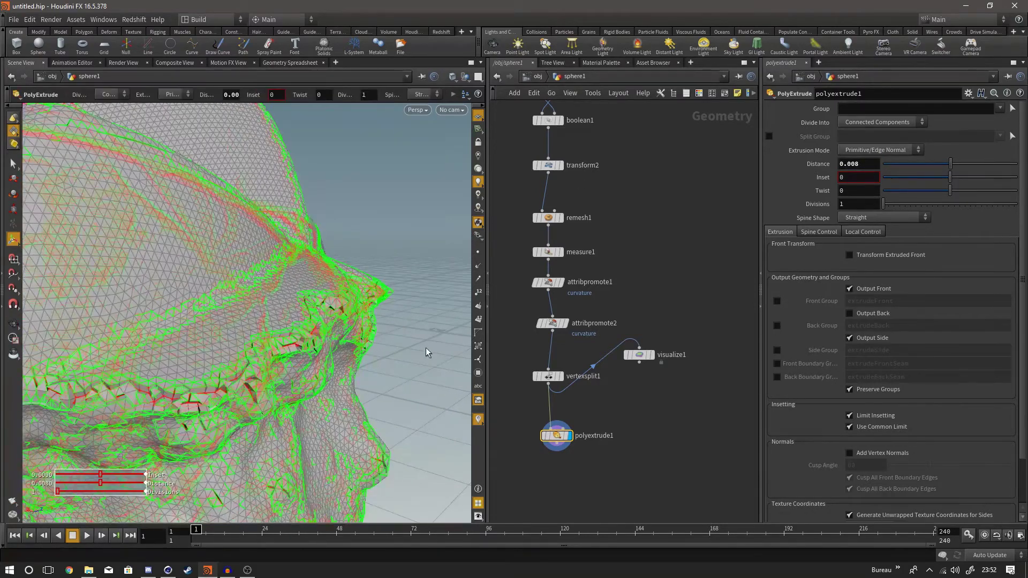
pyautogui.press('Escape')
pyautogui.keyDown('alt'); pyautogui.moveTo(315, 373); pyautogui.dragTo(225, 360); pyautogui.keyUp('alt')
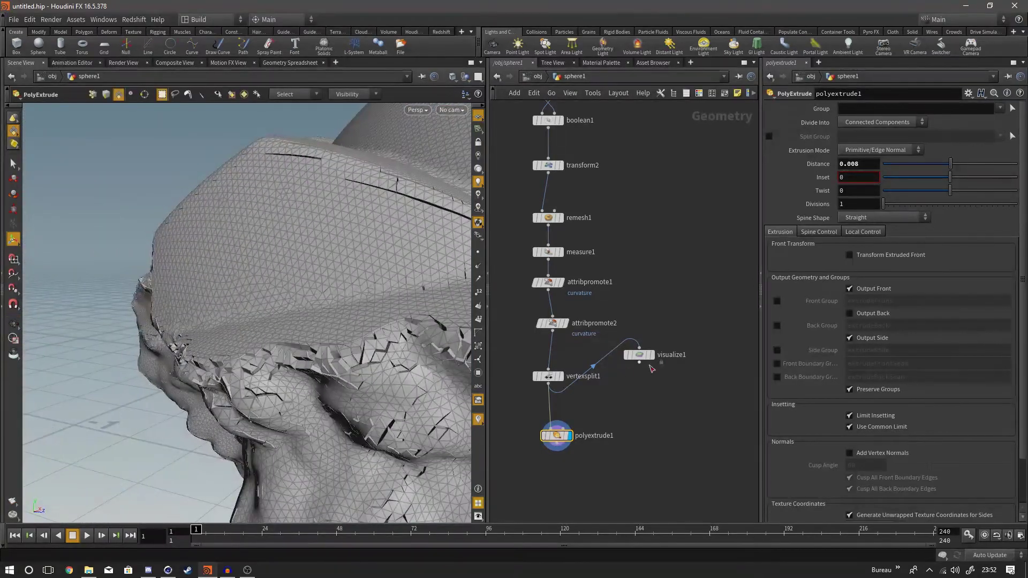
# Step: Compare the curvature colouring from visualize1 with the extruded result of polyextrude1 from several sides
pyautogui.click(652, 356)
pyautogui.click(689, 410)
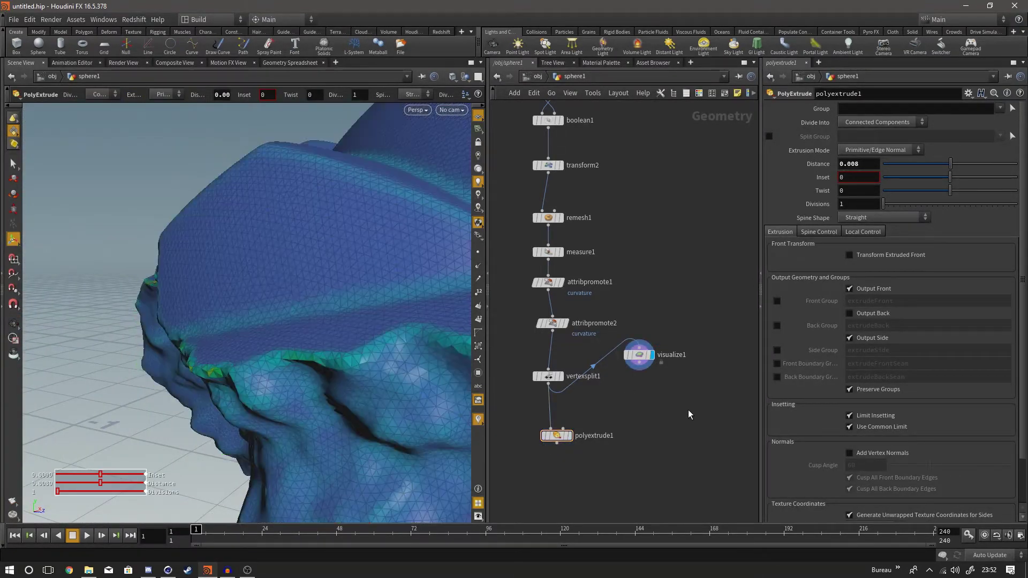
pyautogui.keyDown('alt'); pyautogui.moveTo(179, 349); pyautogui.dragTo(312, 391); pyautogui.keyUp('alt')
pyautogui.keyDown('alt'); pyautogui.scroll(-5, 312, 390); pyautogui.keyUp('alt')
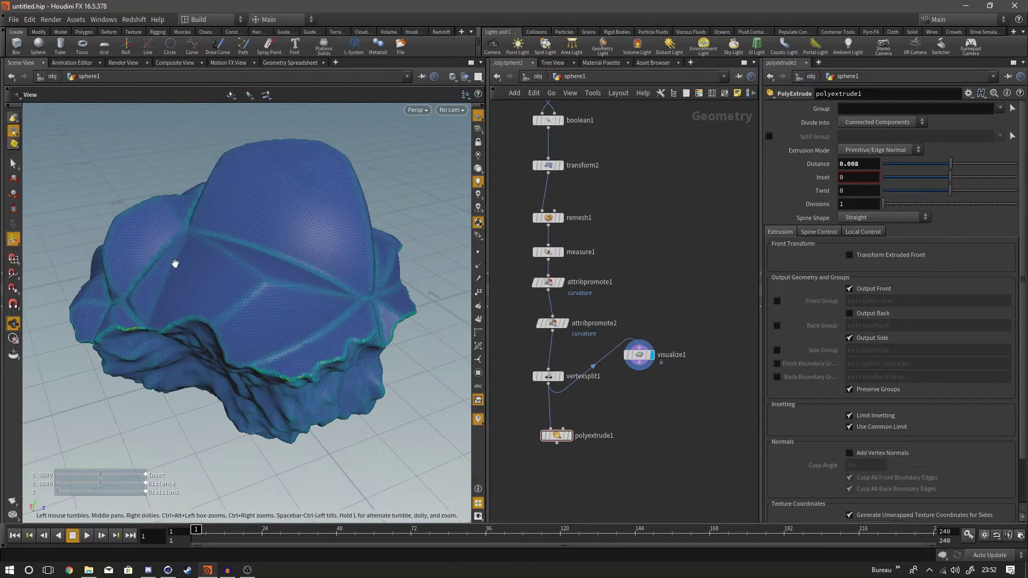
pyautogui.keyDown('alt'); pyautogui.scroll(5, 175, 263); pyautogui.keyUp('alt')
pyautogui.keyDown('alt'); pyautogui.moveTo(163, 252); pyautogui.dragTo(245, 372); pyautogui.keyUp('alt')
pyautogui.keyDown('alt'); pyautogui.scroll(6, 245, 372); pyautogui.keyUp('alt')
pyautogui.keyDown('alt'); pyautogui.scroll(-3, 273, 374); pyautogui.keyUp('alt')
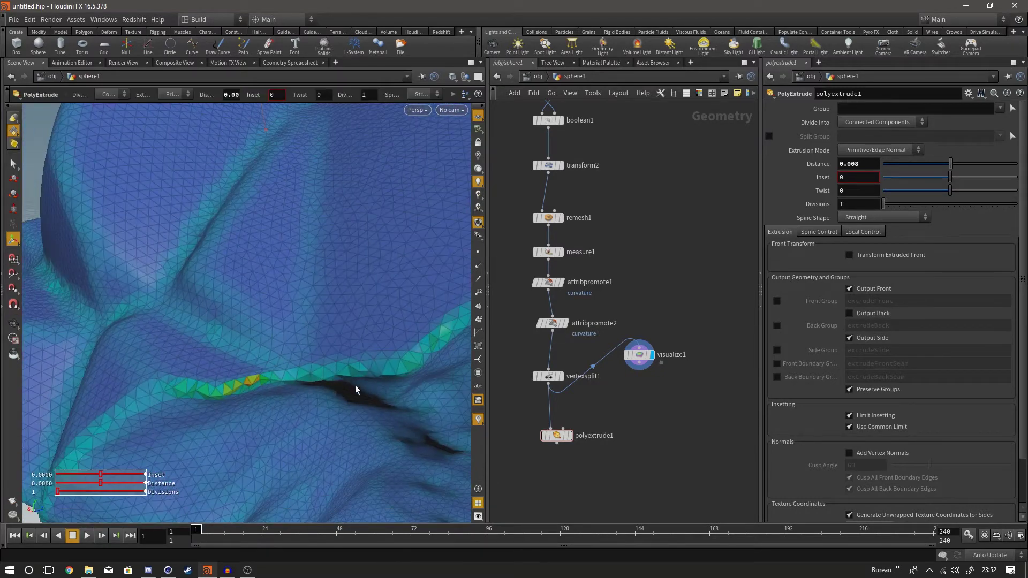
pyautogui.click(570, 436)
pyautogui.keyDown('alt'); pyautogui.scroll(-6, 244, 316); pyautogui.keyUp('alt')
pyautogui.keyDown('alt'); pyautogui.moveTo(206, 324); pyautogui.dragTo(239, 312); pyautogui.keyUp('alt')
# Step: Try a tolerance of 20 on vertexsplit1
pyautogui.click(548, 376)
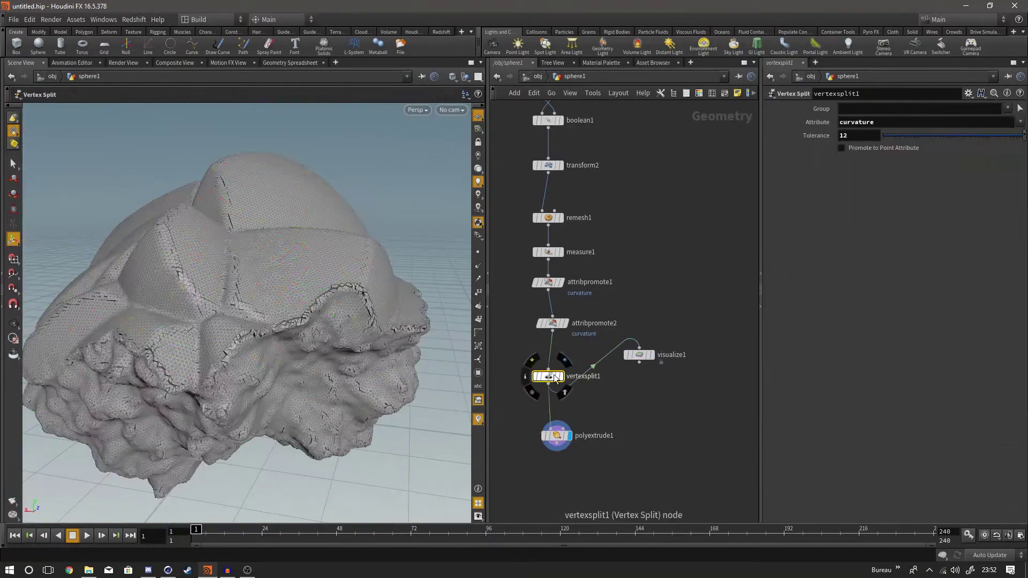
pyautogui.click(868, 136)
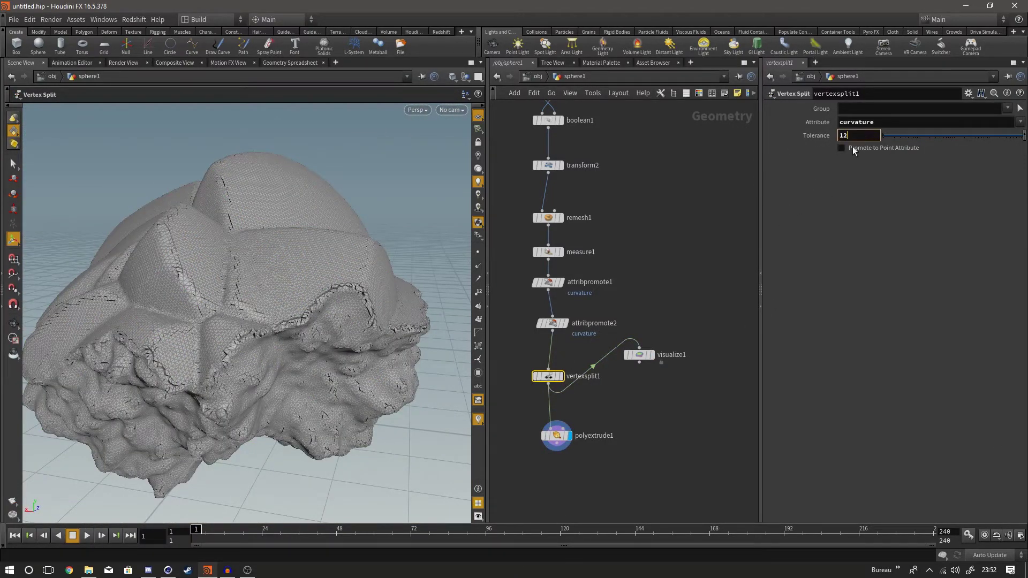
pyautogui.write('5')
pyautogui.press('Return')
pyautogui.write('20')
pyautogui.press('Return')
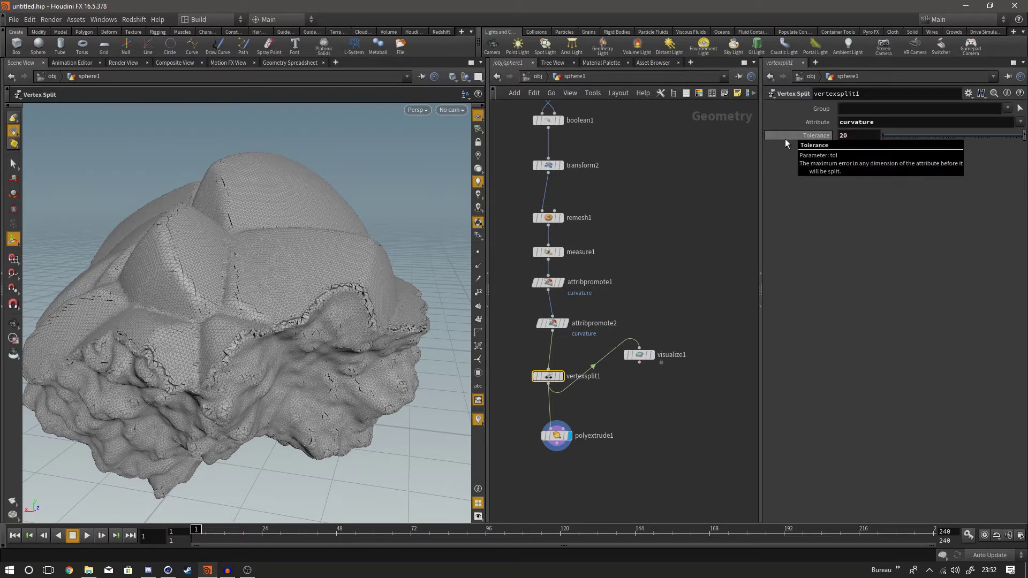
# Step: Inspect the cracks up close and set vertexsplit1's tolerance to 18
pyautogui.keyDown('alt'); pyautogui.moveTo(312, 319); pyautogui.dragTo(296, 360); pyautogui.keyUp('alt')
pyautogui.keyDown('alt'); pyautogui.moveTo(296, 360); pyautogui.dragTo(217, 124, button='right'); pyautogui.keyUp('alt')
pyautogui.keyDown('alt'); pyautogui.moveTo(216, 123); pyautogui.dragTo(213, 179); pyautogui.keyUp('alt')
pyautogui.click(861, 138)
pyautogui.press('BackSpace')
pyautogui.write('18')
pyautogui.press('Return')
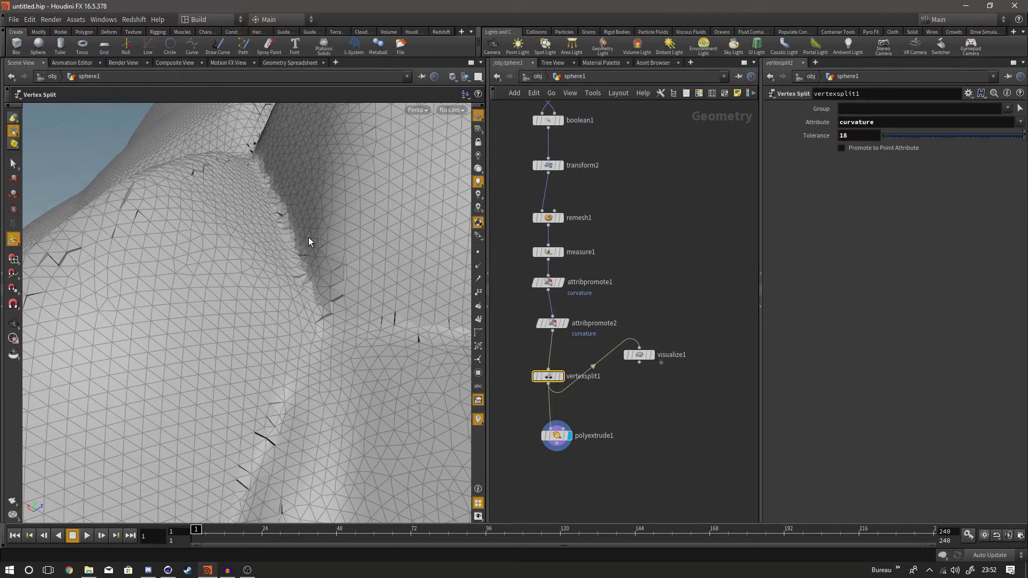
# Step: Select polyextrude1 and enable its front group output, named extrudeFront
pyautogui.scroll(-5, 342, 236)
pyautogui.keyDown('alt'); pyautogui.moveTo(335, 241); pyautogui.dragTo(326, 279); pyautogui.keyUp('alt')
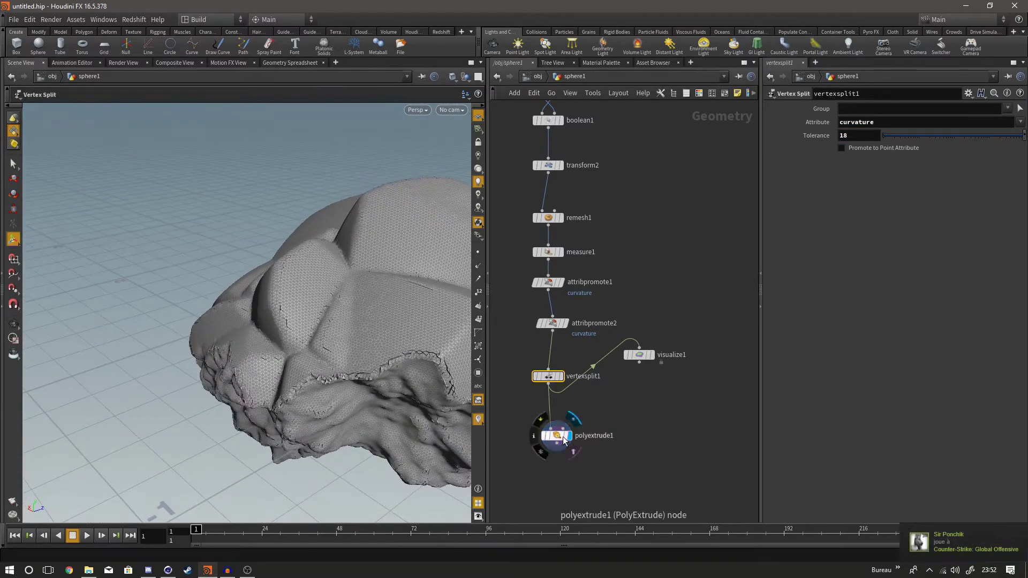
pyautogui.click(557, 435)
pyautogui.keyDown('alt'); pyautogui.moveTo(294, 334); pyautogui.dragTo(324, 325); pyautogui.keyUp('alt')
pyautogui.click(287, 516)
pyautogui.click(13, 165)
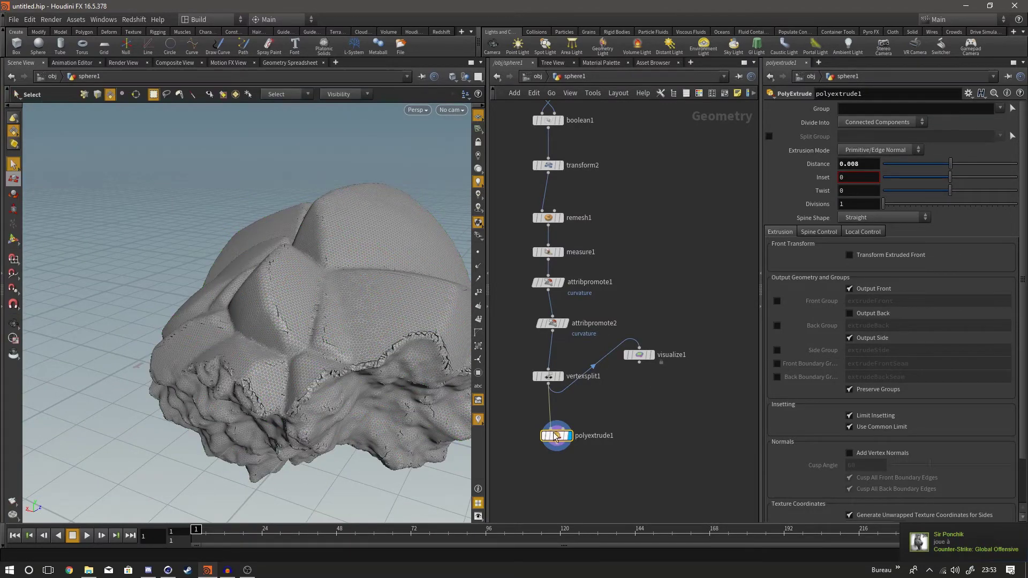
pyautogui.keyDown('alt'); pyautogui.moveTo(640, 436); pyautogui.dragTo(649, 376, button='middle'); pyautogui.keyUp('alt')
pyautogui.scroll(2, 556, 402)
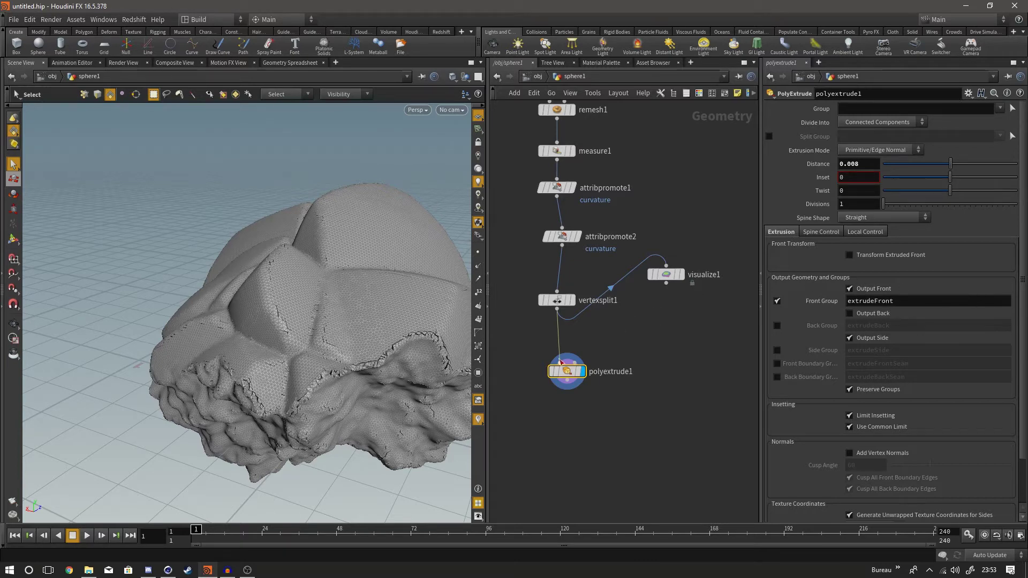
# Step: Add a second PolyExtrude node directly below polyextrude1 and connect it to polyextrude1's output
pyautogui.keyDown('alt'); pyautogui.moveTo(383, 364); pyautogui.dragTo(455, 351, button='right'); pyautogui.keyUp('alt')
pyautogui.moveTo(423, 343)
pyautogui.keyDown('alt'); pyautogui.mouseDown()
pyautogui.moveTo(397, 336)
pyautogui.moveTo(411, 332)
pyautogui.mouseUp(); pyautogui.keyUp('alt')
pyautogui.keyDown('alt'); pyautogui.moveTo(411, 332); pyautogui.dragTo(391, 345, button='right'); pyautogui.keyUp('alt')
pyautogui.keyDown('alt'); pyautogui.moveTo(391, 344); pyautogui.dragTo(396, 343); pyautogui.keyUp('alt')
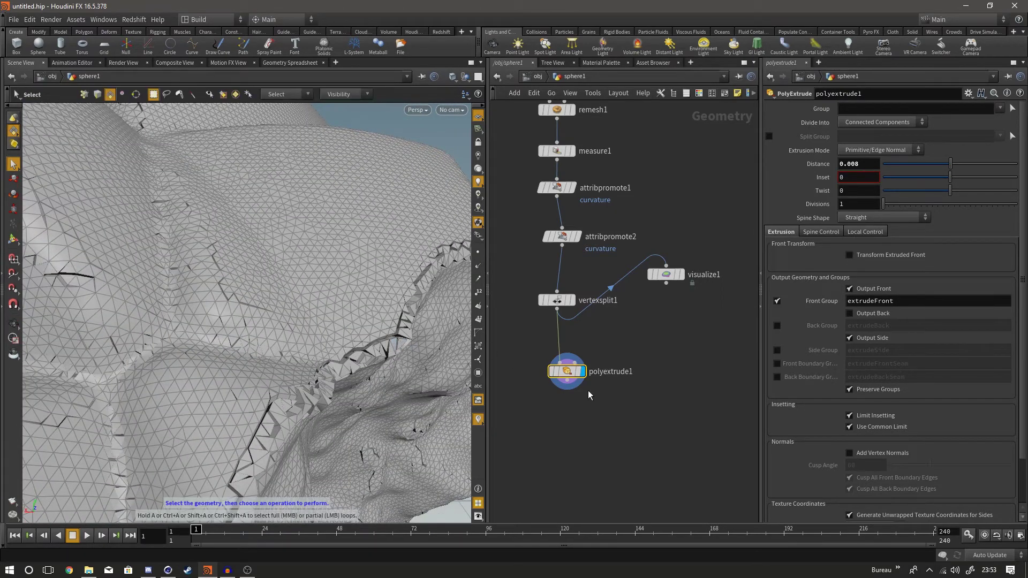
pyautogui.press('Tab')
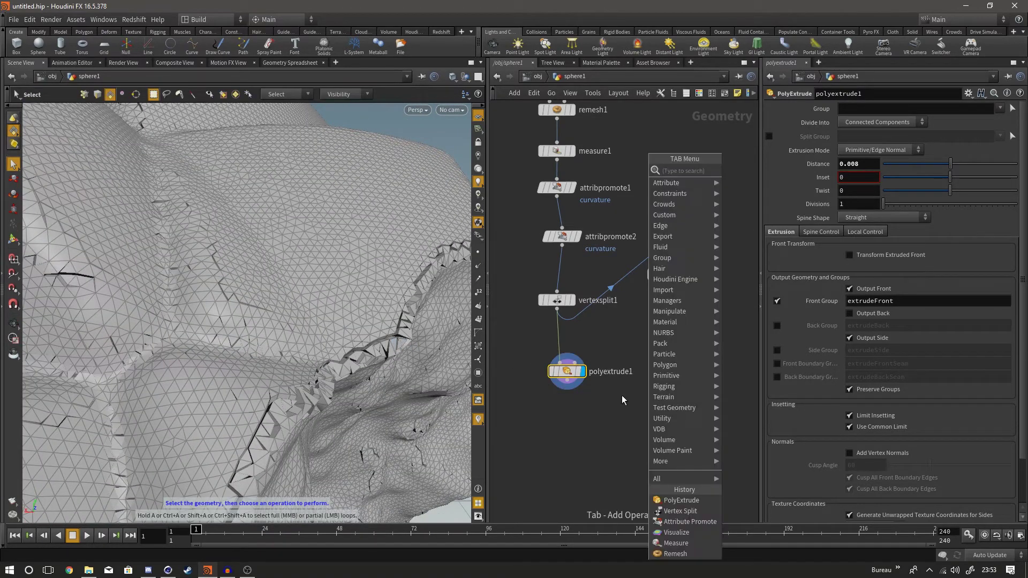
pyautogui.write('extr')
pyautogui.click(752, 191)
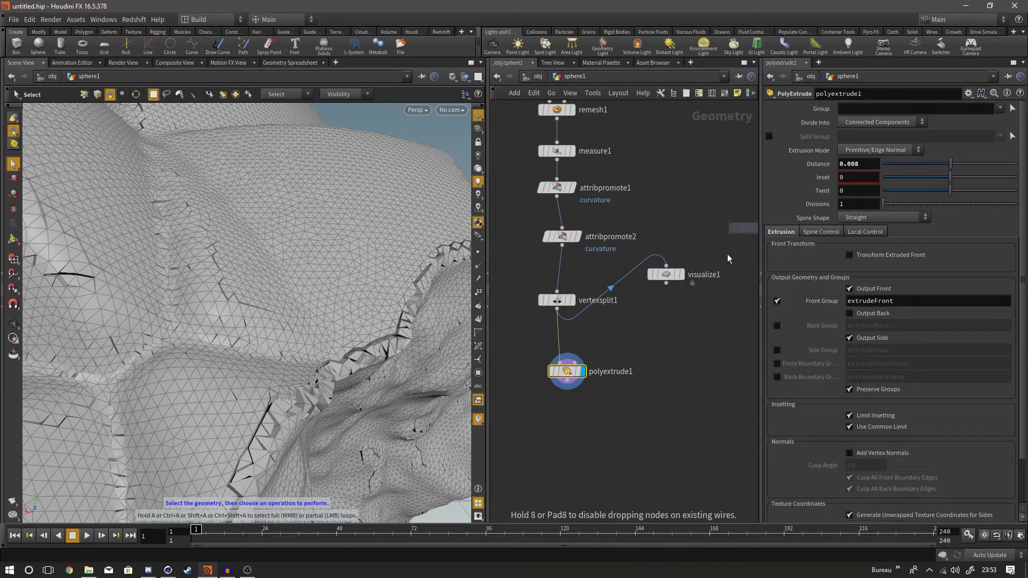
pyautogui.click(566, 398)
pyautogui.click(565, 406)
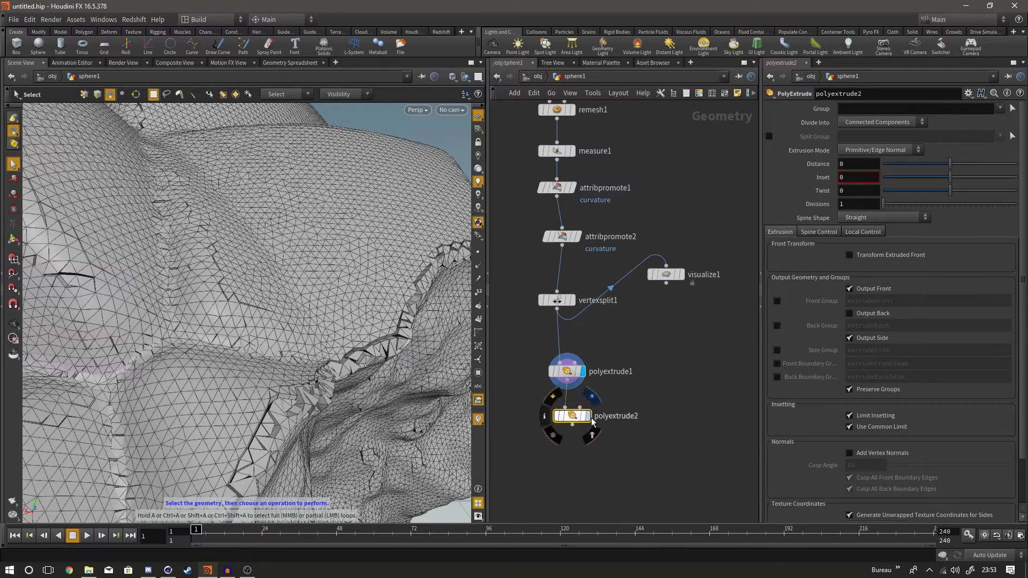
# Step: Display polyextrude2, restrict it to the extrudeFront group and set its distance to 0.002
pyautogui.click(588, 417)
pyautogui.click(999, 108)
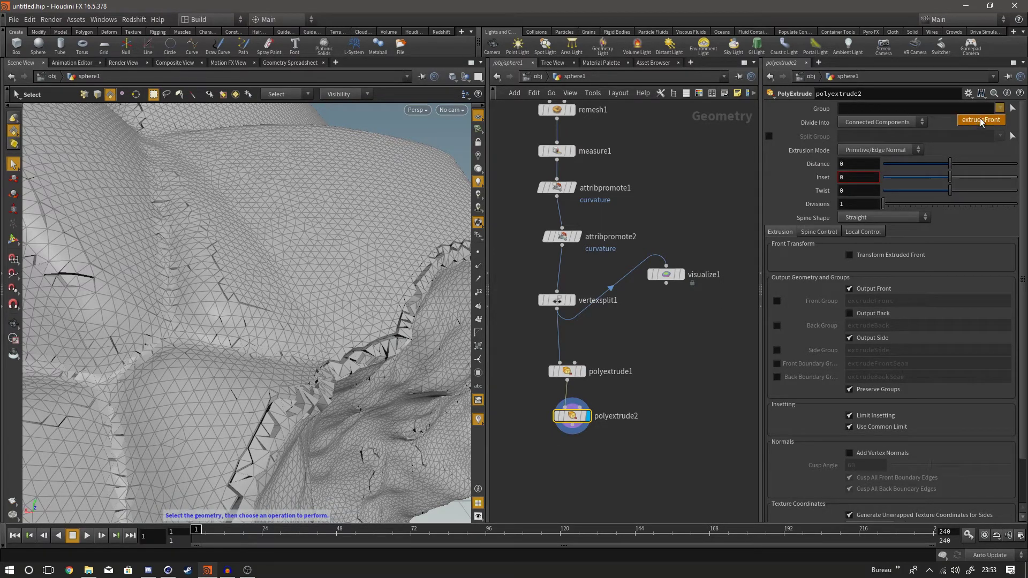
pyautogui.click(980, 119)
pyautogui.click(856, 165)
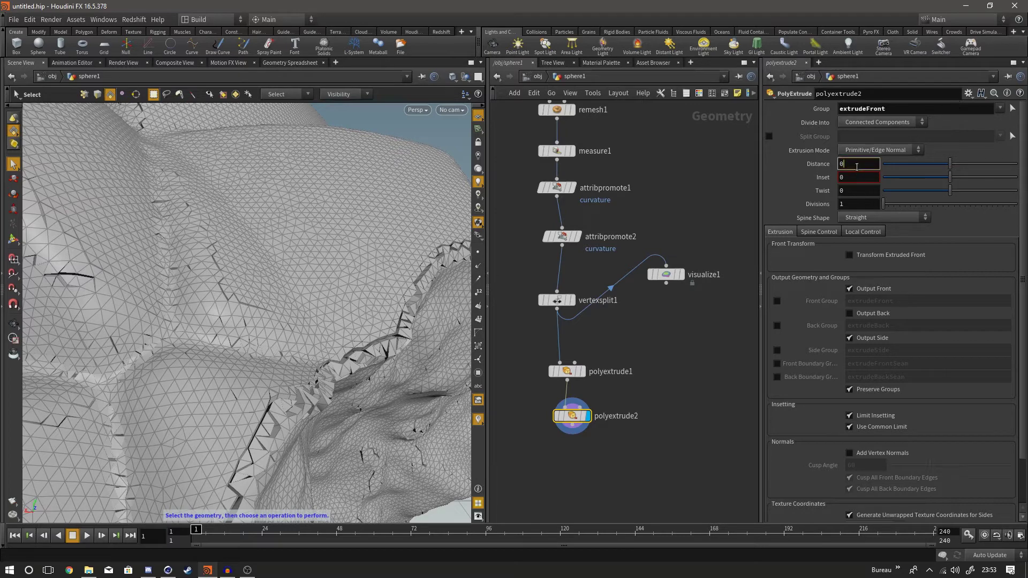
pyautogui.write('.002')
pyautogui.press('Return')
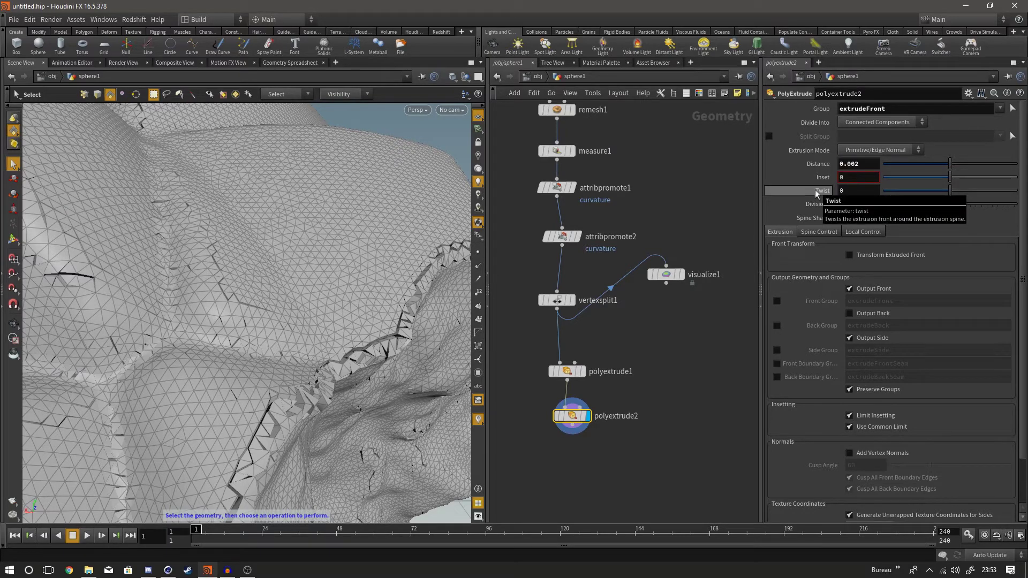
pyautogui.press('Escape')
# Step: Examine the doubly extruded cracks up close and from several sides of the rock
pyautogui.moveTo(199, 461); pyautogui.dragTo(259, 441)
pyautogui.moveTo(259, 441)
pyautogui.mouseDown(button='right')
pyautogui.moveTo(271, 440)
pyautogui.moveTo(240, 439)
pyautogui.mouseUp(button='right')
pyautogui.moveTo(240, 439); pyautogui.dragTo(273, 433)
pyautogui.moveTo(59, 431); pyautogui.dragTo(247, 412)
pyautogui.moveTo(246, 412); pyautogui.dragTo(258, 431, button='right')
pyautogui.moveTo(258, 431); pyautogui.dragTo(245, 439)
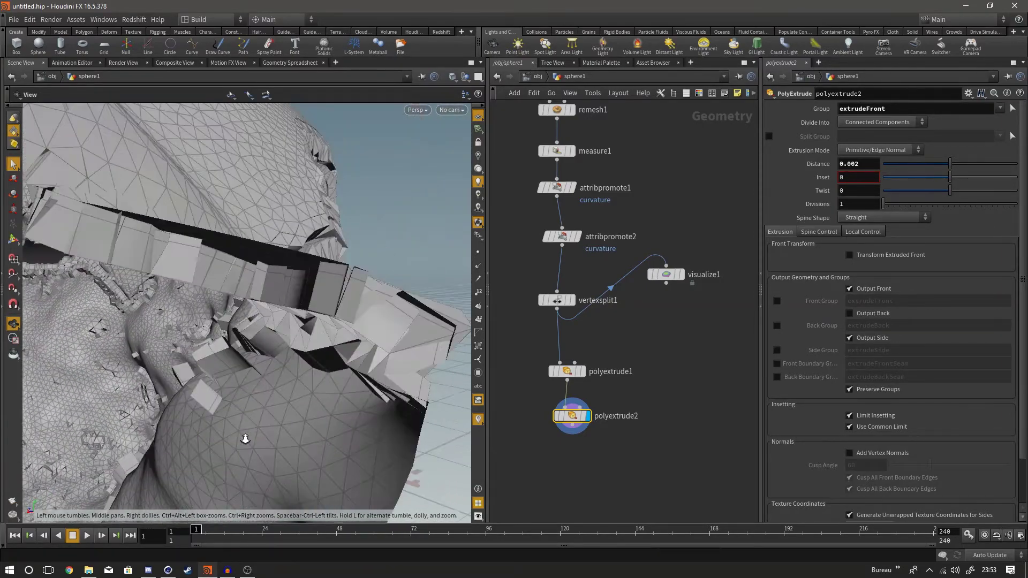
pyautogui.moveTo(245, 439); pyautogui.dragTo(243, 439, button='right')
pyautogui.moveTo(332, 404); pyautogui.dragTo(323, 401, button='right')
pyautogui.moveTo(323, 401)
pyautogui.mouseDown()
pyautogui.moveTo(317, 408)
pyautogui.moveTo(328, 397)
pyautogui.mouseUp()
pyautogui.moveTo(371, 345); pyautogui.dragTo(375, 345, button='right')
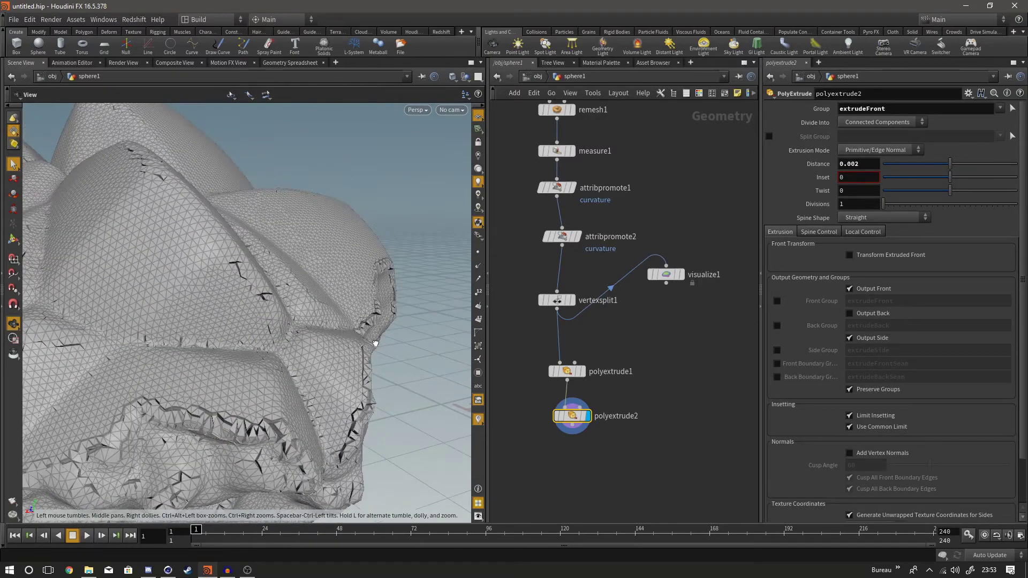
pyautogui.moveTo(375, 344); pyautogui.dragTo(428, 359)
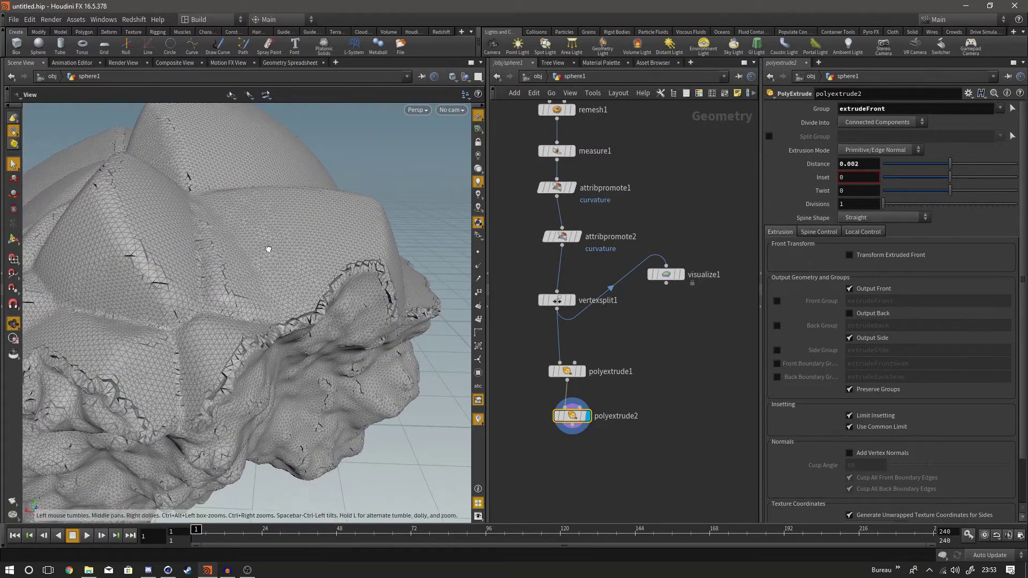
# Step: Add a Subdivide node below polyextrude2, connect it to polyextrude2's output and display it
pyautogui.press('Tab')
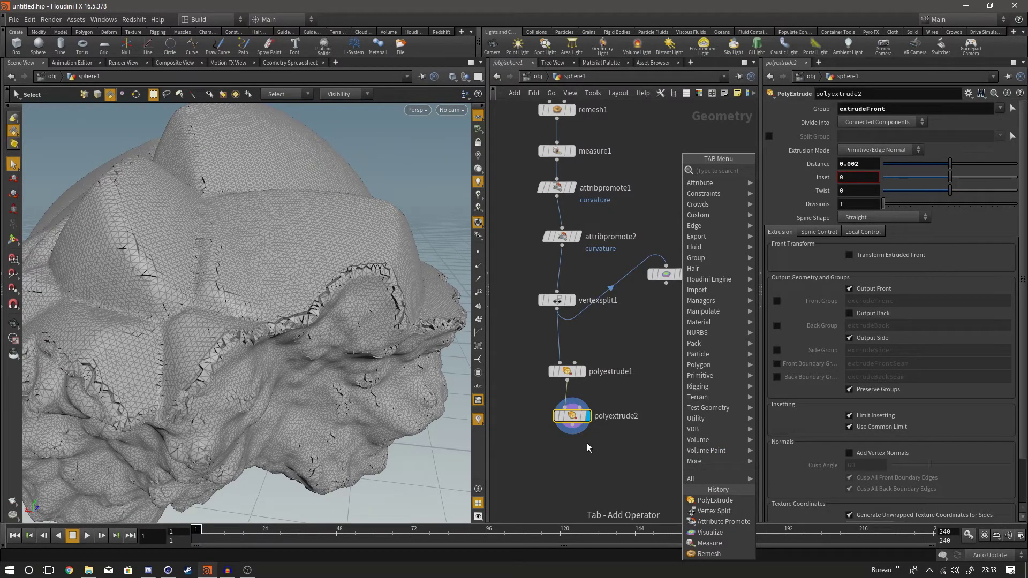
pyautogui.write('sub')
pyautogui.click(792, 170)
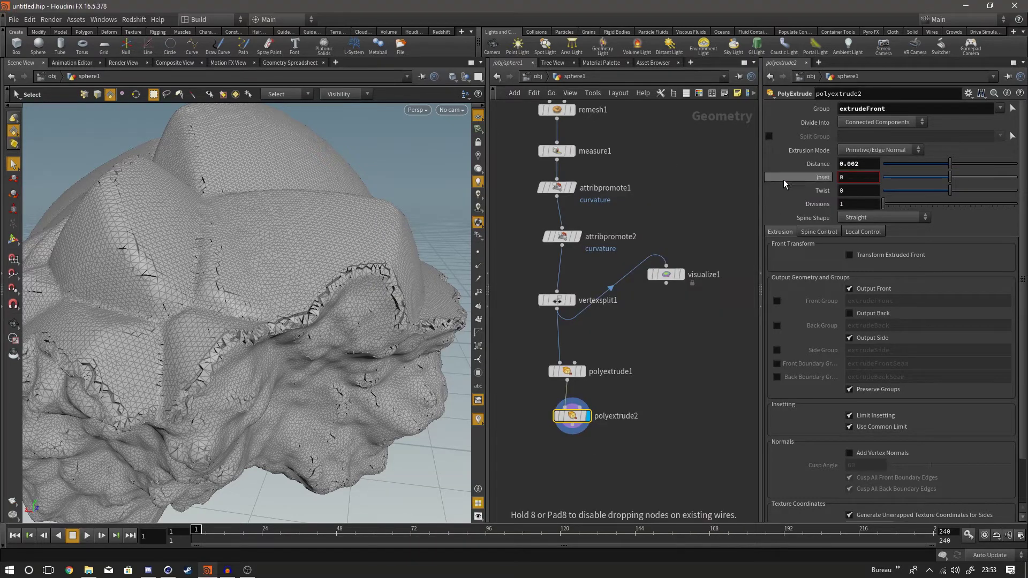
pyautogui.click(581, 463)
pyautogui.click(571, 449)
pyautogui.click(573, 446)
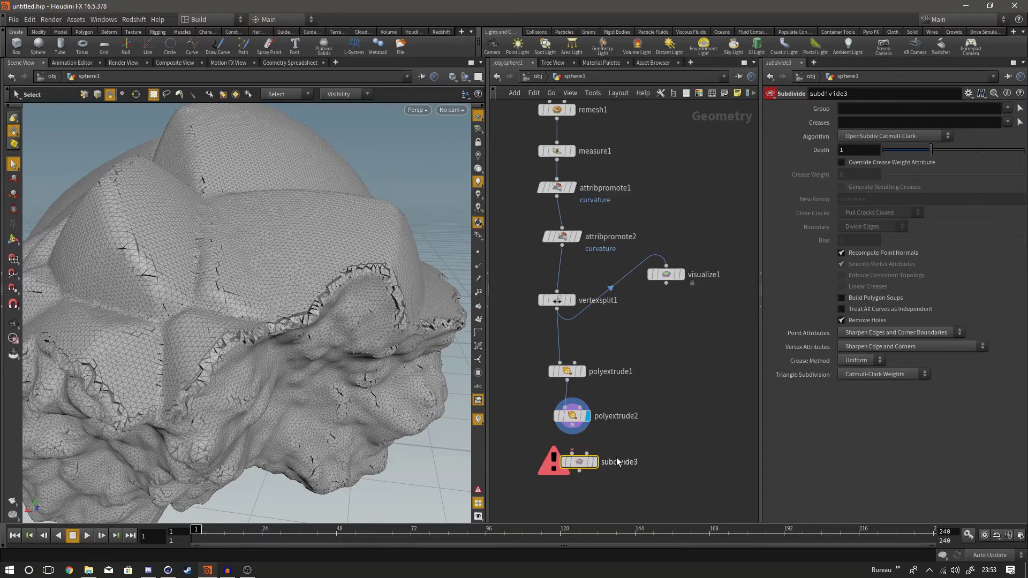
pyautogui.click(572, 425)
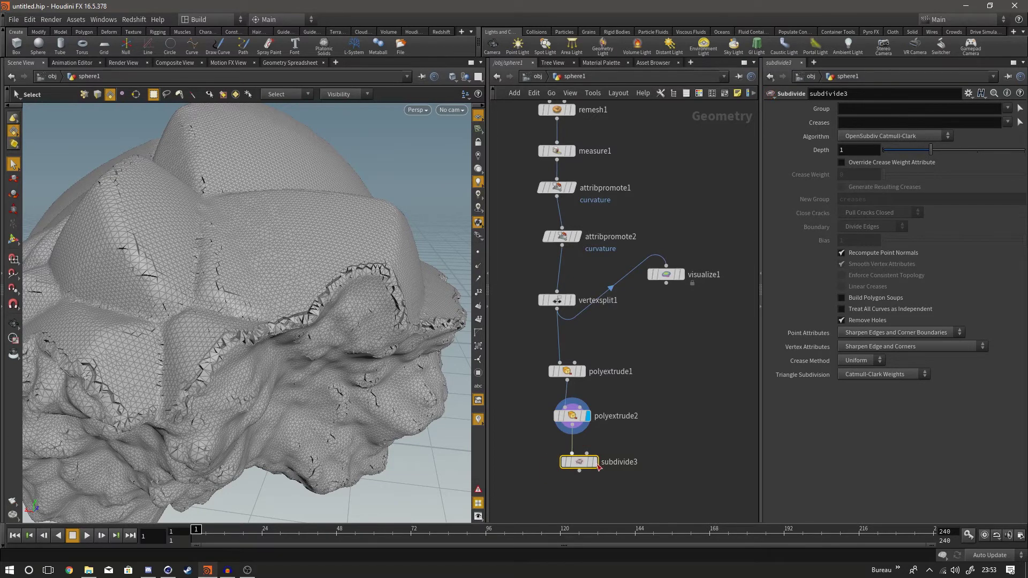
pyautogui.click(595, 462)
# Step: Inspect the smoothed cracks up close and set subdivide3's depth to 2
pyautogui.keyDown('alt'); pyautogui.moveTo(294, 316); pyautogui.dragTo(307, 314); pyautogui.keyUp('alt')
pyautogui.keyDown('alt'); pyautogui.moveTo(306, 314); pyautogui.dragTo(299, 408, button='right'); pyautogui.keyUp('alt')
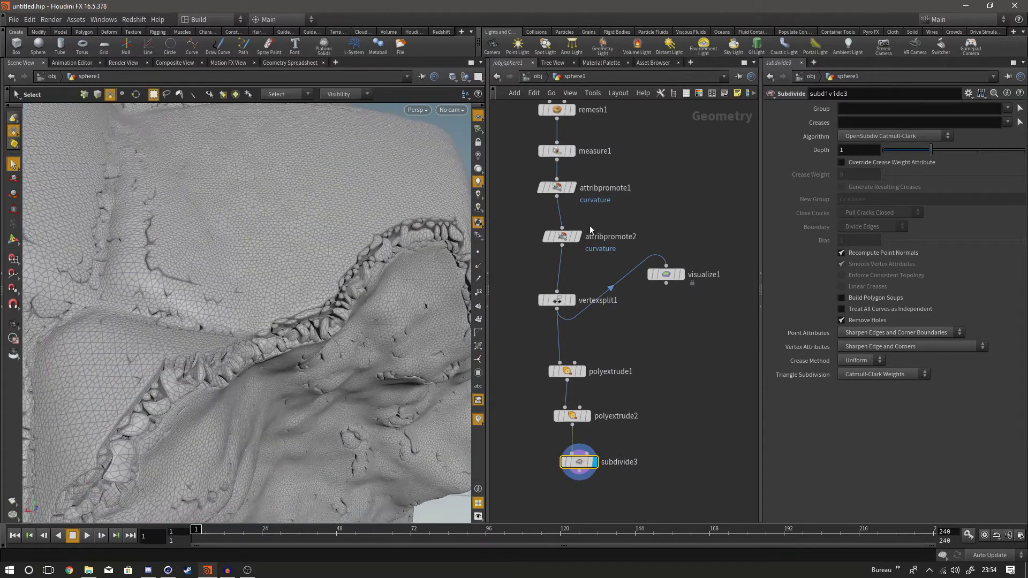
pyautogui.click(861, 151)
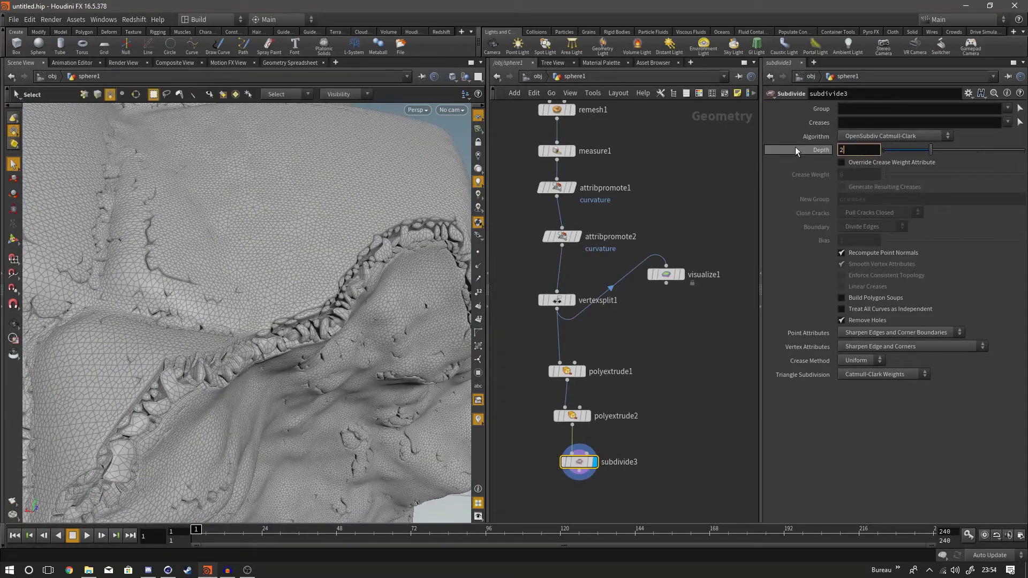
pyautogui.press('Return')
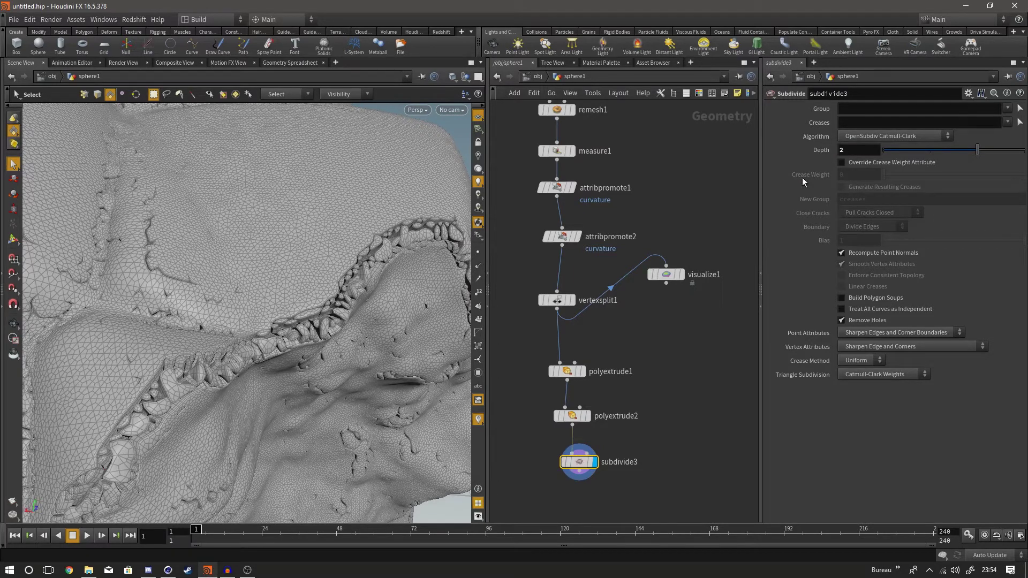
# Step: Toggle the wireframe overlay and examine the subdivided cracks and surface of the rock from several angles
pyautogui.hotkey('shift', 'w')
pyautogui.keyDown('alt'); pyautogui.moveTo(305, 332); pyautogui.dragTo(276, 305); pyautogui.keyUp('alt')
pyautogui.scroll(3, 302, 326)
pyautogui.scroll(-6, 289, 316)
pyautogui.scroll(8, 236, 448)
pyautogui.keyDown('alt'); pyautogui.moveTo(292, 354); pyautogui.dragTo(329, 273); pyautogui.keyUp('alt')
pyautogui.scroll(-6, 311, 322)
pyautogui.scroll(6, 278, 295)
pyautogui.scroll(-6, 329, 273)
pyautogui.keyDown('alt'); pyautogui.moveTo(307, 225); pyautogui.dragTo(324, 190); pyautogui.keyUp('alt')
pyautogui.scroll(3, 320, 193)
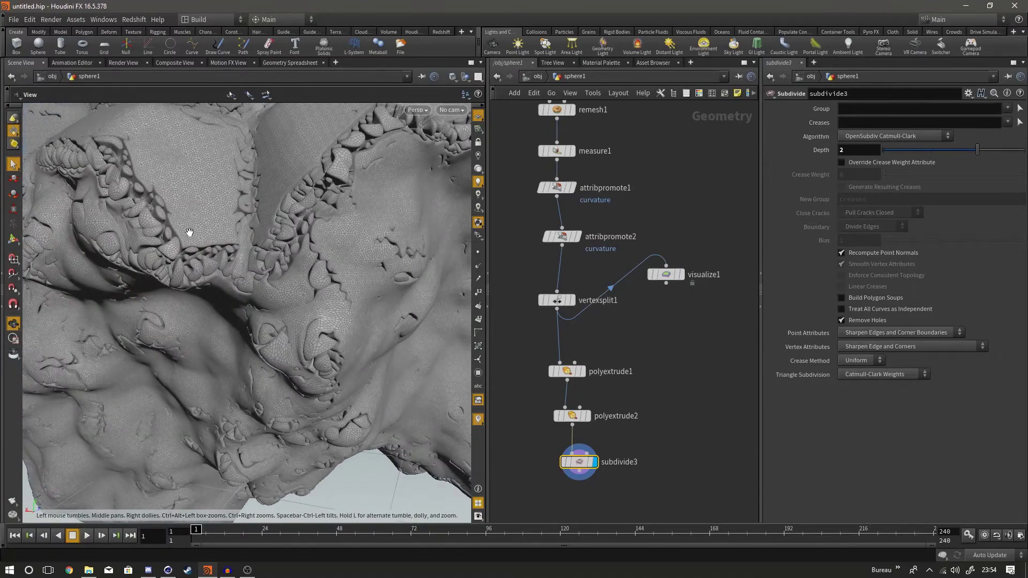
pyautogui.keyDown('alt'); pyautogui.moveTo(188, 232); pyautogui.dragTo(209, 201); pyautogui.keyUp('alt')
pyautogui.scroll(3, 114, 170)
pyautogui.moveTo(180, 206); pyautogui.dragTo(289, 345, button='right')
pyautogui.moveTo(322, 184); pyautogui.dragTo(351, 225)
pyautogui.moveTo(351, 225); pyautogui.dragTo(322, 328, button='right')
pyautogui.moveTo(321, 328); pyautogui.dragTo(289, 387, button='middle')
pyautogui.moveTo(290, 386); pyautogui.dragTo(418, 360)
pyautogui.moveTo(417, 360); pyautogui.dragTo(326, 351, button='middle')
pyautogui.moveTo(326, 351); pyautogui.dragTo(88, 297, button='right')
pyautogui.moveTo(467, 343); pyautogui.dragTo(389, 335, button='middle')
pyautogui.moveTo(390, 335); pyautogui.dragTo(282, 324, button='right')
# Step: Add a PolyReduce node below subdivide3, connect it to subdivide3's output and display it
pyautogui.moveTo(639, 477); pyautogui.dragTo(688, 342, button='middle')
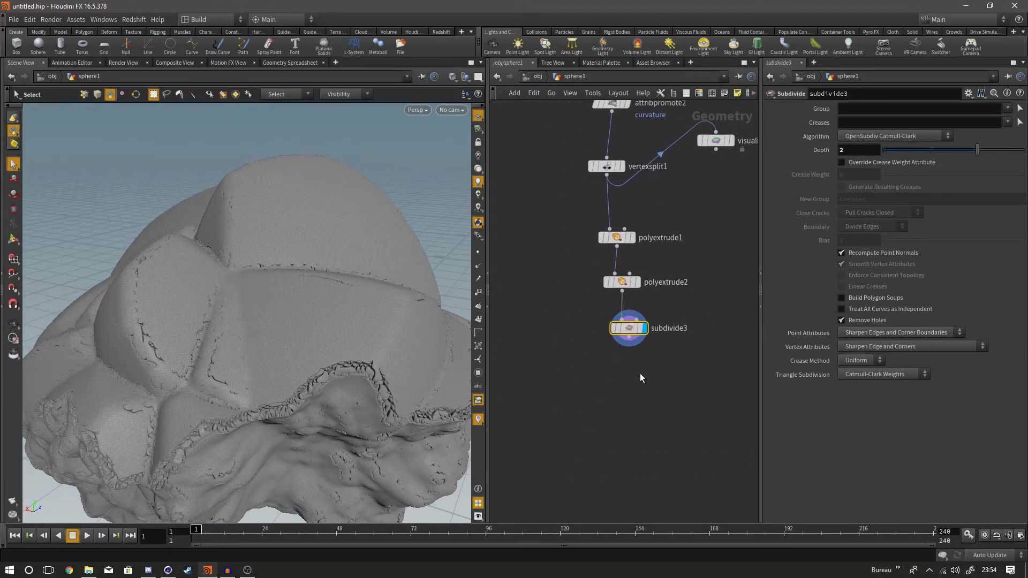
pyautogui.press('Tab')
pyautogui.write('pol')
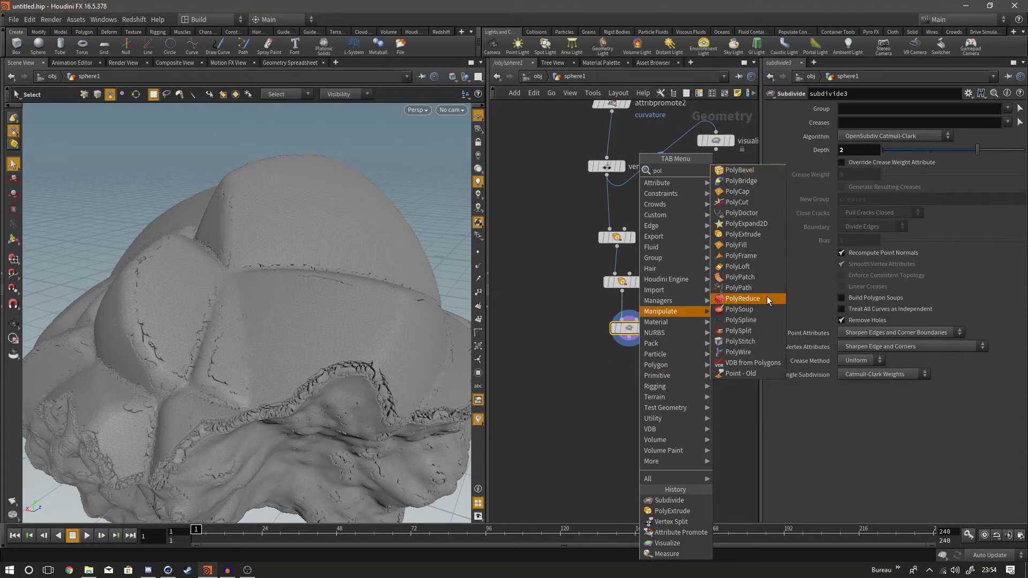
pyautogui.click(744, 298)
pyautogui.click(630, 381)
pyautogui.click(628, 341)
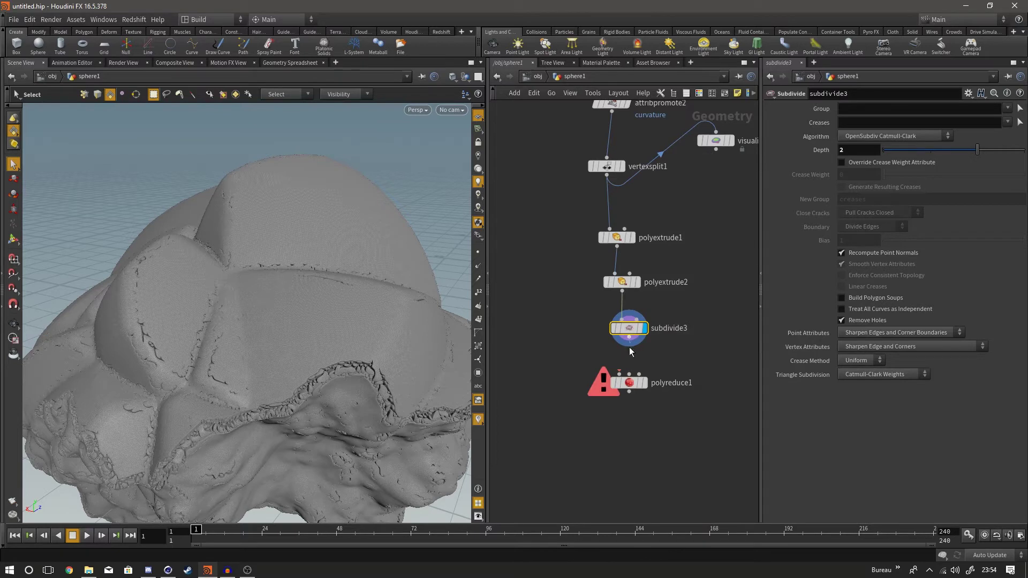
pyautogui.click(630, 344)
pyautogui.click(619, 374)
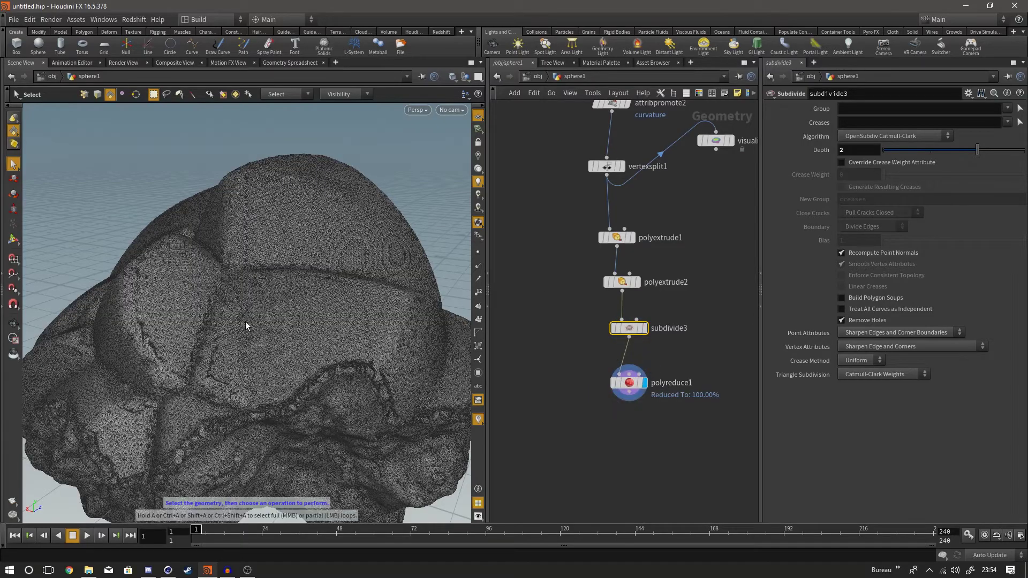
# Step: Select polyreduce1, enable Preserve Quads and inspect the mesh topology up close
pyautogui.scroll(3, 298, 316)
pyautogui.scroll(5, 300, 316)
pyautogui.scroll(-5, 315, 314)
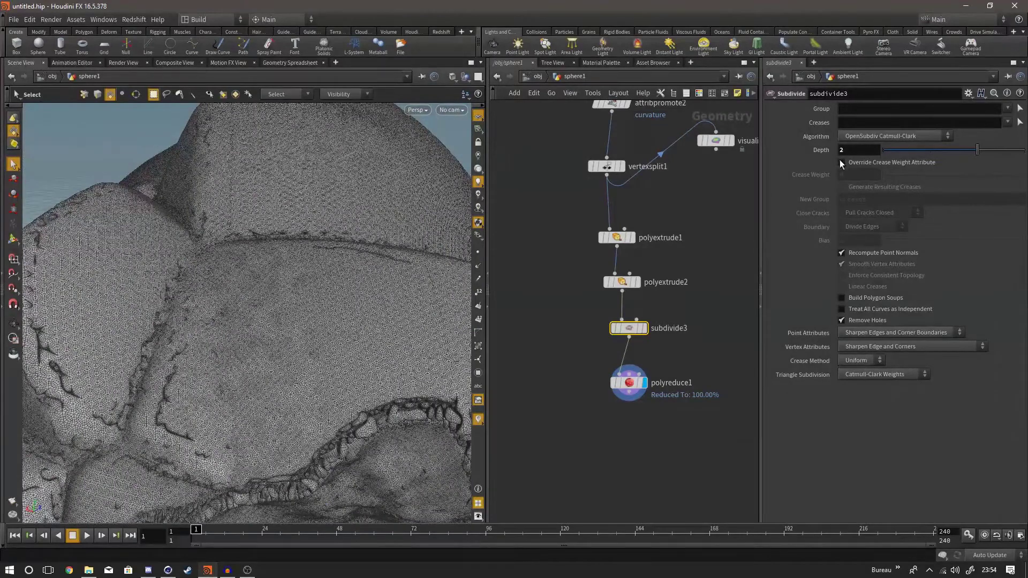
pyautogui.click(628, 383)
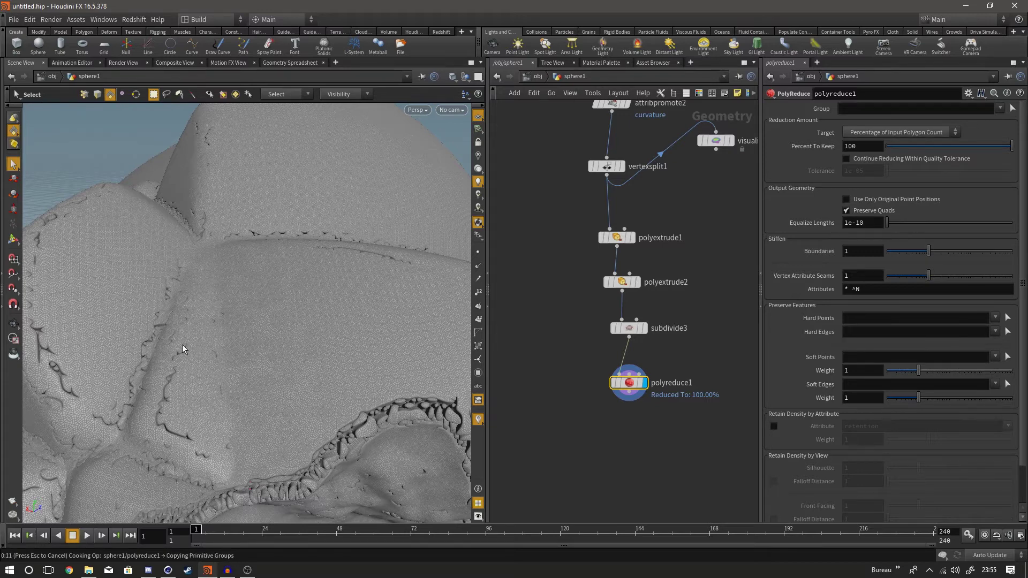
pyautogui.rightClick(301, 377)
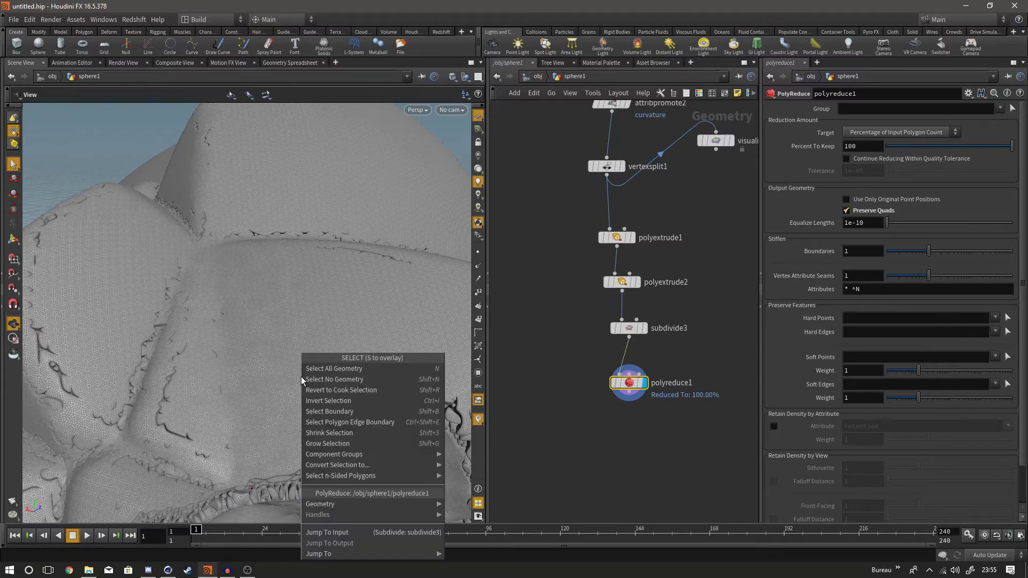
pyautogui.click(278, 355)
pyautogui.keyDown('alt'); pyautogui.moveTo(279, 356); pyautogui.dragTo(316, 383, button='right'); pyautogui.keyUp('alt')
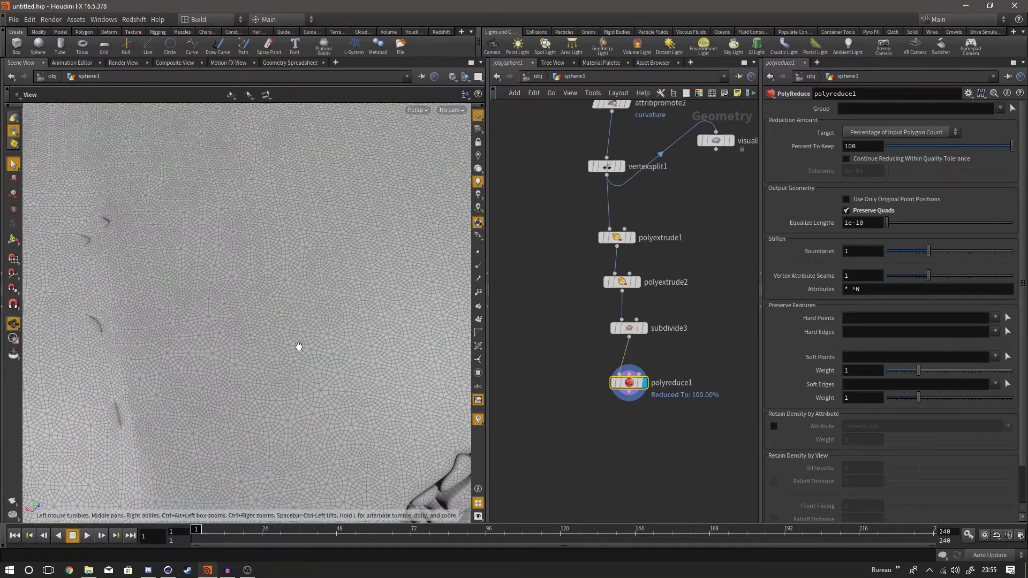
# Step: Set polyreduce1's percent to keep to 40
pyautogui.doubleClick(871, 146)
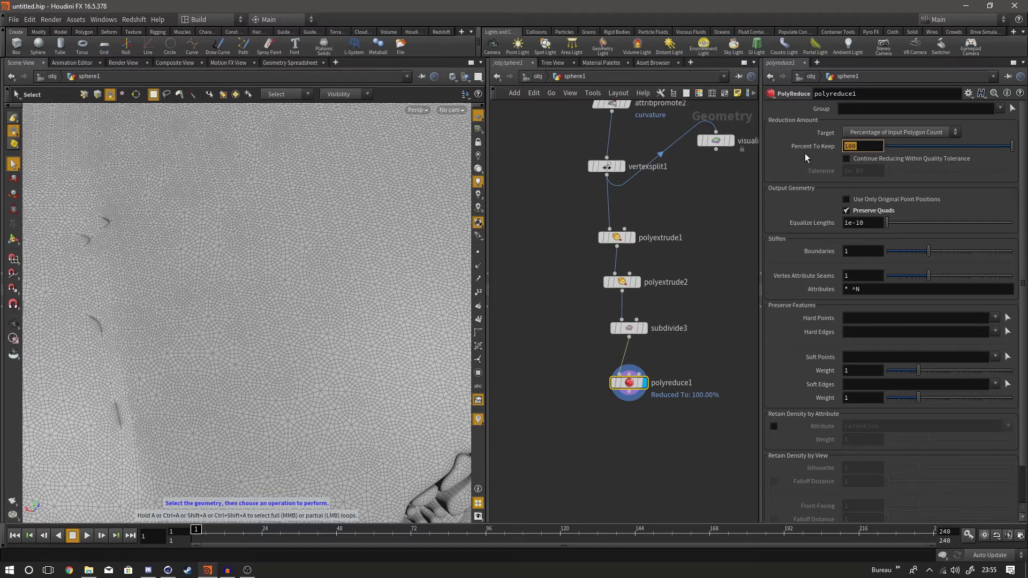
pyautogui.rightClick(275, 242)
pyautogui.click(220, 270)
pyautogui.keyDown('alt'); pyautogui.moveTo(332, 253); pyautogui.dragTo(267, 258, button='right'); pyautogui.keyUp('alt')
pyautogui.keyDown('alt'); pyautogui.moveTo(268, 259); pyautogui.dragTo(281, 235); pyautogui.keyUp('alt')
pyautogui.moveTo(862, 144); pyautogui.dragTo(654, 188)
pyautogui.write('40')
pyautogui.press('Return')
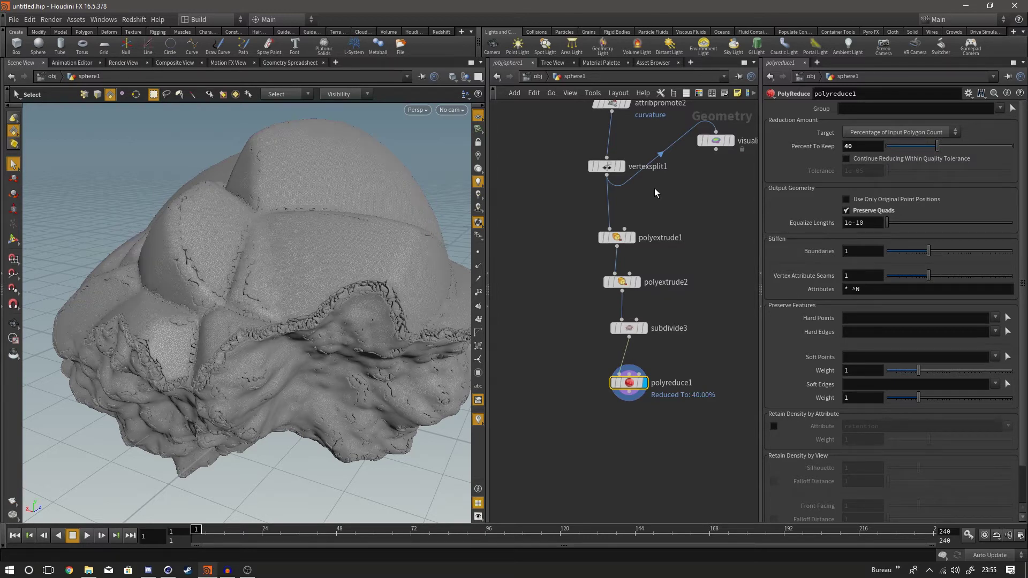
# Step: Examine the reduced mesh, both the topology around the cracks and the overall shape of the rock
pyautogui.keyDown('alt'); pyautogui.moveTo(259, 247); pyautogui.dragTo(333, 308, button='right'); pyautogui.keyUp('alt')
pyautogui.keyDown('alt'); pyautogui.moveTo(364, 359); pyautogui.dragTo(378, 382); pyautogui.keyUp('alt')
pyautogui.keyDown('alt'); pyautogui.moveTo(379, 382); pyautogui.dragTo(440, 416, button='right'); pyautogui.keyUp('alt')
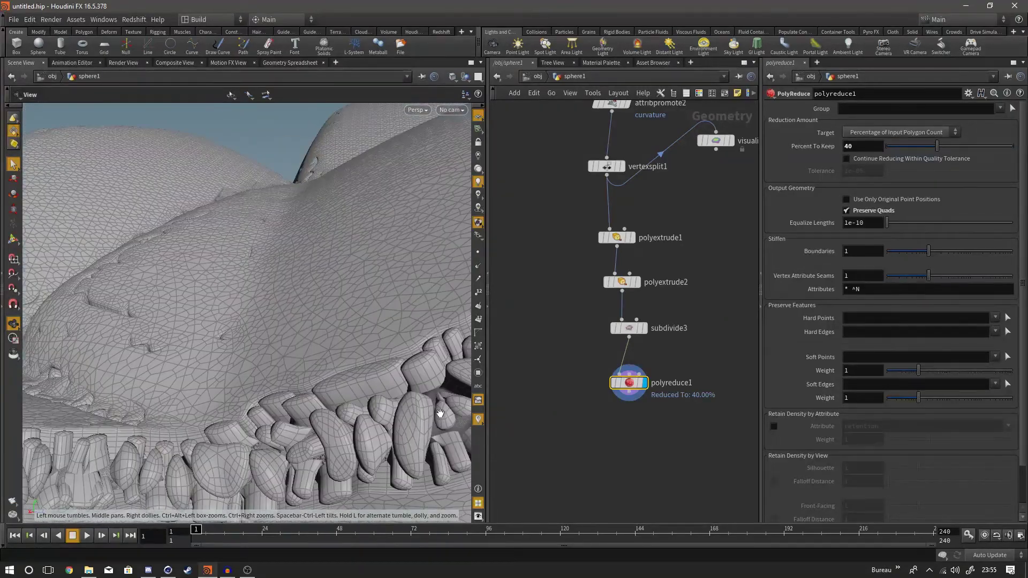
pyautogui.keyDown('alt'); pyautogui.moveTo(440, 416); pyautogui.dragTo(369, 407); pyautogui.keyUp('alt')
pyautogui.keyDown('alt'); pyautogui.moveTo(369, 407); pyautogui.dragTo(276, 347, button='right'); pyautogui.keyUp('alt')
pyautogui.keyDown('alt'); pyautogui.moveTo(276, 347); pyautogui.dragTo(291, 351); pyautogui.keyUp('alt')
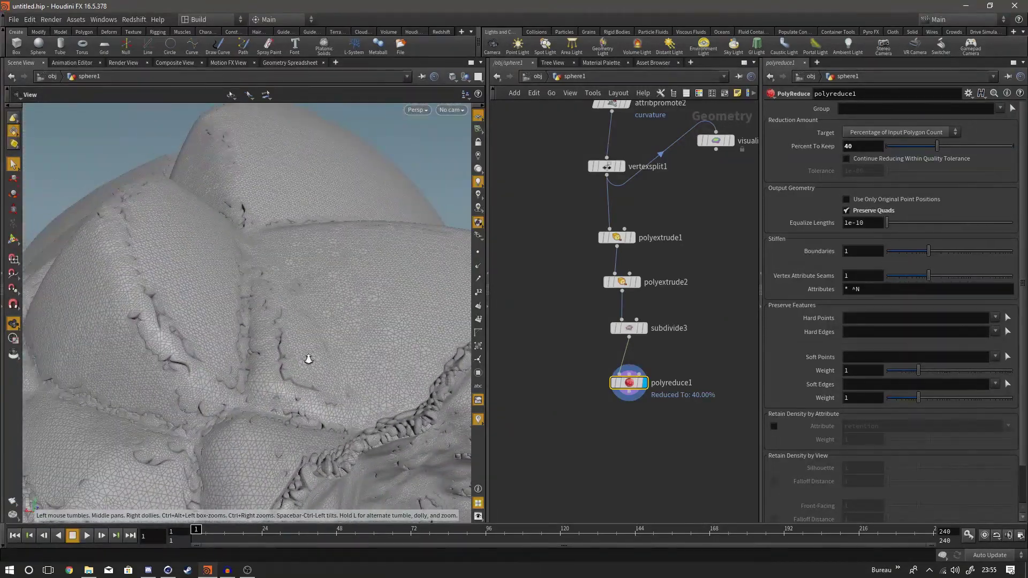
pyautogui.keyDown('alt'); pyautogui.moveTo(291, 352); pyautogui.dragTo(347, 374, button='right'); pyautogui.keyUp('alt')
pyautogui.keyDown('alt'); pyautogui.moveTo(346, 374); pyautogui.dragTo(370, 356); pyautogui.keyUp('alt')
pyautogui.keyDown('alt'); pyautogui.moveTo(370, 356); pyautogui.dragTo(364, 228, button='right'); pyautogui.keyUp('alt')
pyautogui.keyDown('alt'); pyautogui.moveTo(364, 227); pyautogui.dragTo(319, 235); pyautogui.keyUp('alt')
pyautogui.keyDown('alt'); pyautogui.moveTo(319, 235); pyautogui.dragTo(360, 248, button='right'); pyautogui.keyUp('alt')
pyautogui.keyDown('alt'); pyautogui.moveTo(361, 248); pyautogui.dragTo(328, 335); pyautogui.keyUp('alt')
pyautogui.keyDown('alt'); pyautogui.moveTo(328, 335); pyautogui.dragTo(406, 374, button='right'); pyautogui.keyUp('alt')
pyautogui.keyDown('alt'); pyautogui.moveTo(406, 375); pyautogui.dragTo(369, 355); pyautogui.keyUp('alt')
pyautogui.keyDown('alt'); pyautogui.moveTo(370, 355); pyautogui.dragTo(439, 186, button='middle'); pyautogui.keyUp('alt')
pyautogui.keyDown('alt'); pyautogui.moveTo(359, 217); pyautogui.dragTo(364, 197, button='right'); pyautogui.keyUp('alt')
pyautogui.keyDown('alt'); pyautogui.moveTo(365, 198); pyautogui.dragTo(404, 257); pyautogui.keyUp('alt')
pyautogui.keyDown('alt'); pyautogui.moveTo(403, 257); pyautogui.dragTo(344, 276, button='right'); pyautogui.keyUp('alt')
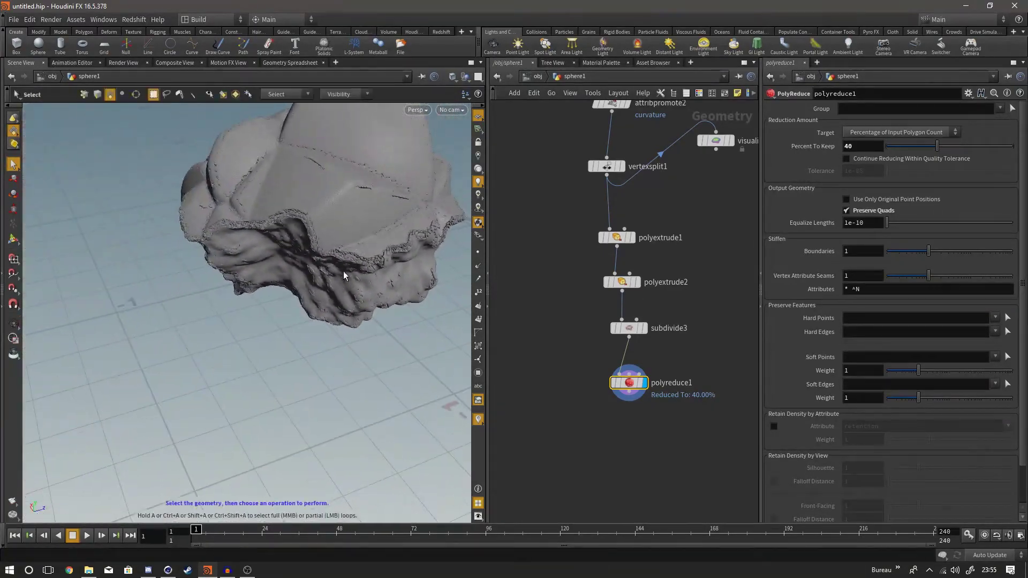
pyautogui.keyDown('alt'); pyautogui.moveTo(408, 159); pyautogui.dragTo(351, 194); pyautogui.keyUp('alt')
pyautogui.keyDown('alt'); pyautogui.moveTo(220, 182); pyautogui.dragTo(349, 252); pyautogui.keyUp('alt')
pyautogui.keyDown('alt'); pyautogui.moveTo(348, 252); pyautogui.dragTo(131, 246, button='right'); pyautogui.keyUp('alt')
pyautogui.keyDown('alt'); pyautogui.moveTo(131, 246); pyautogui.dragTo(254, 243); pyautogui.keyUp('alt')
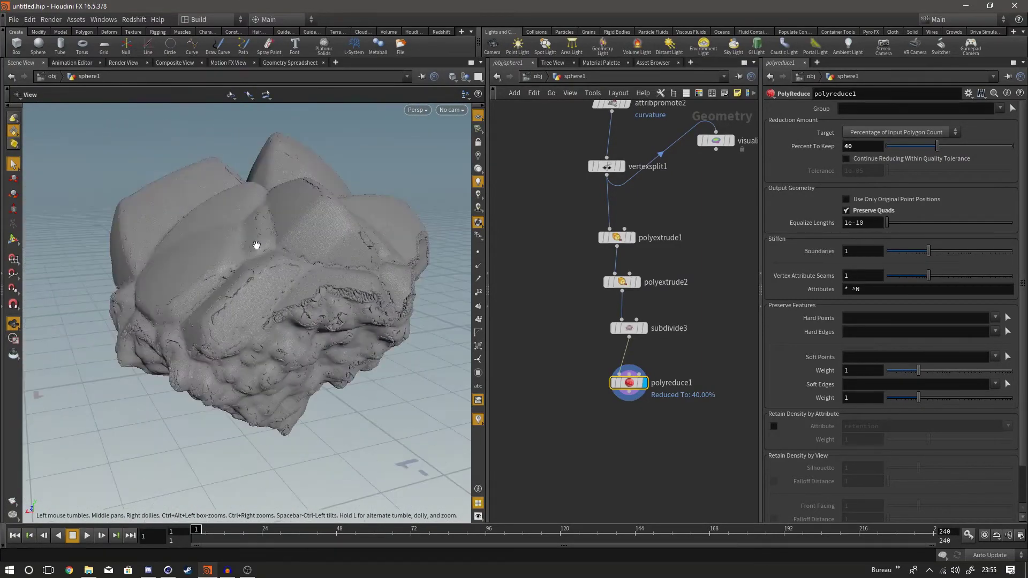
pyautogui.keyDown('alt'); pyautogui.moveTo(255, 243); pyautogui.dragTo(222, 223, button='right'); pyautogui.keyUp('alt')
pyautogui.keyDown('alt'); pyautogui.moveTo(223, 223); pyautogui.dragTo(248, 225); pyautogui.keyUp('alt')
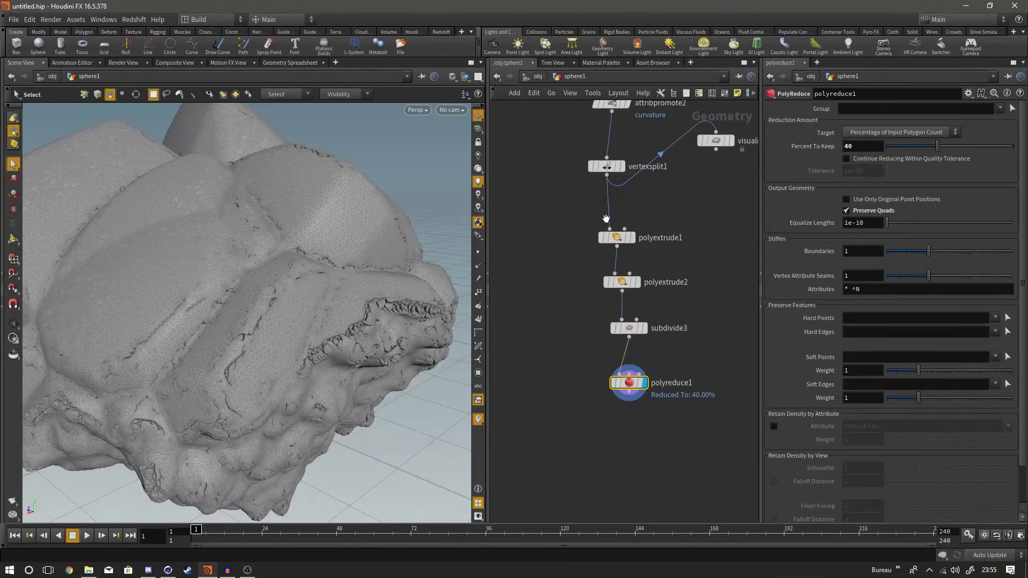
# Step: Look over the node network, return to the object level containing sphere1 and view the whole rock
pyautogui.moveTo(605, 218); pyautogui.dragTo(573, 301, button='middle')
pyautogui.moveTo(696, 272); pyautogui.dragTo(674, 273, button='right')
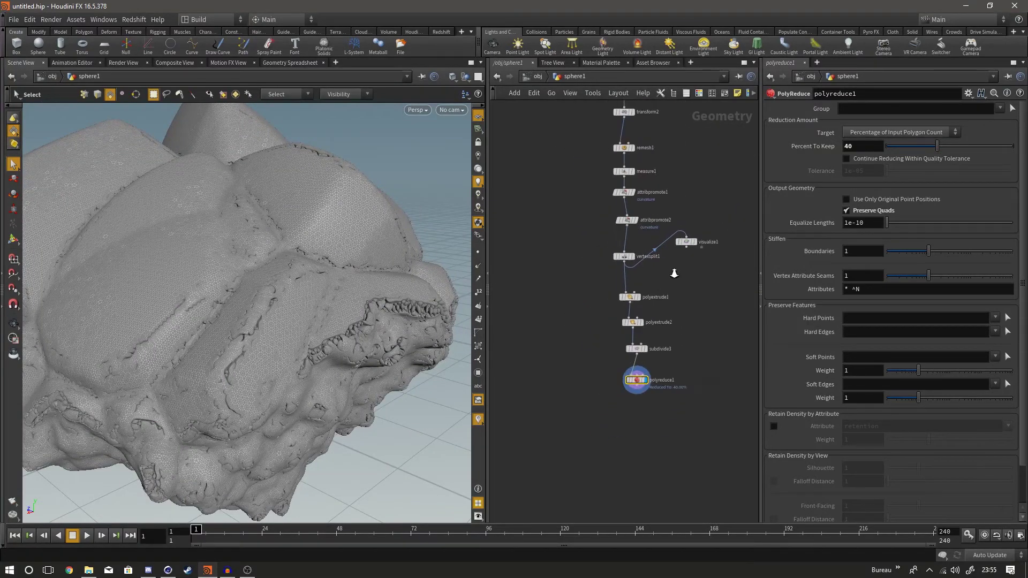
pyautogui.moveTo(677, 275); pyautogui.dragTo(656, 344, button='middle')
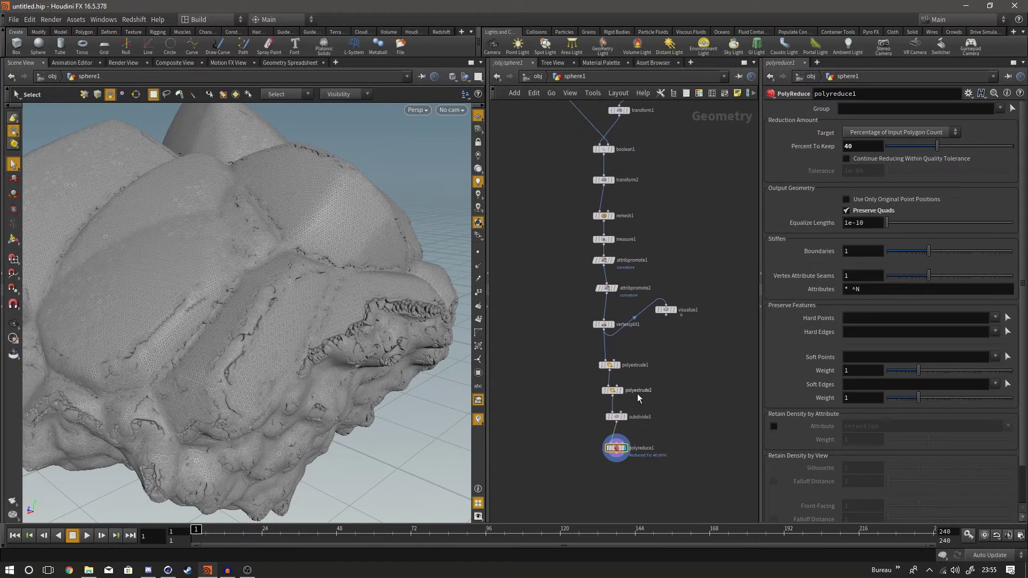
pyautogui.click(533, 77)
pyautogui.click(599, 279)
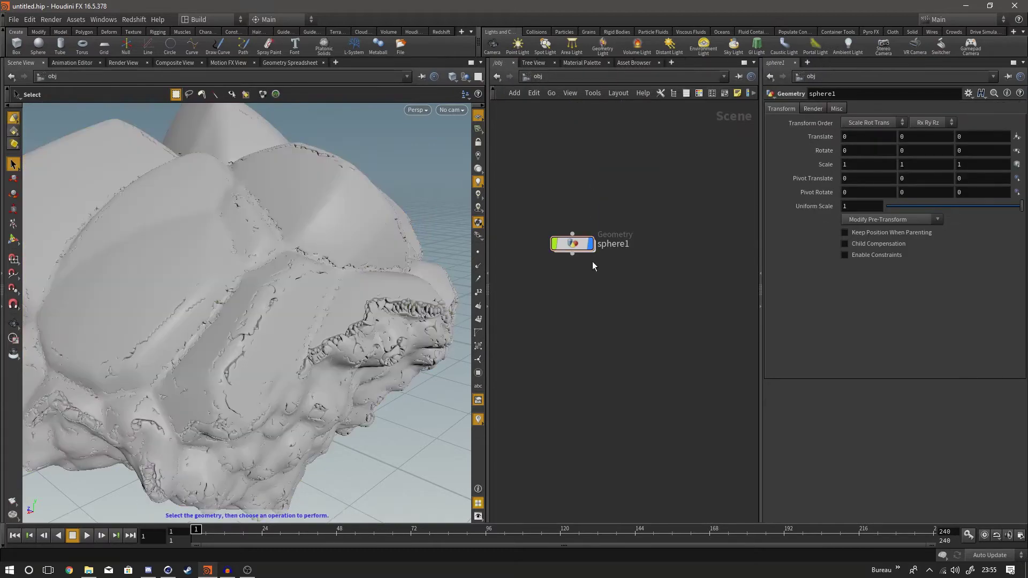
pyautogui.keyDown('alt'); pyautogui.moveTo(342, 264); pyautogui.dragTo(247, 272, button='right'); pyautogui.keyUp('alt')
pyautogui.moveTo(247, 272)
pyautogui.keyDown('alt'); pyautogui.mouseDown()
pyautogui.moveTo(255, 246)
pyautogui.moveTo(316, 211)
pyautogui.moveTo(294, 257)
pyautogui.moveTo(254, 289)
pyautogui.mouseUp(); pyautogui.keyUp('alt')
# Step: Switch to Cinema 4D and choose a different interface layout
pyautogui.click(169, 570)
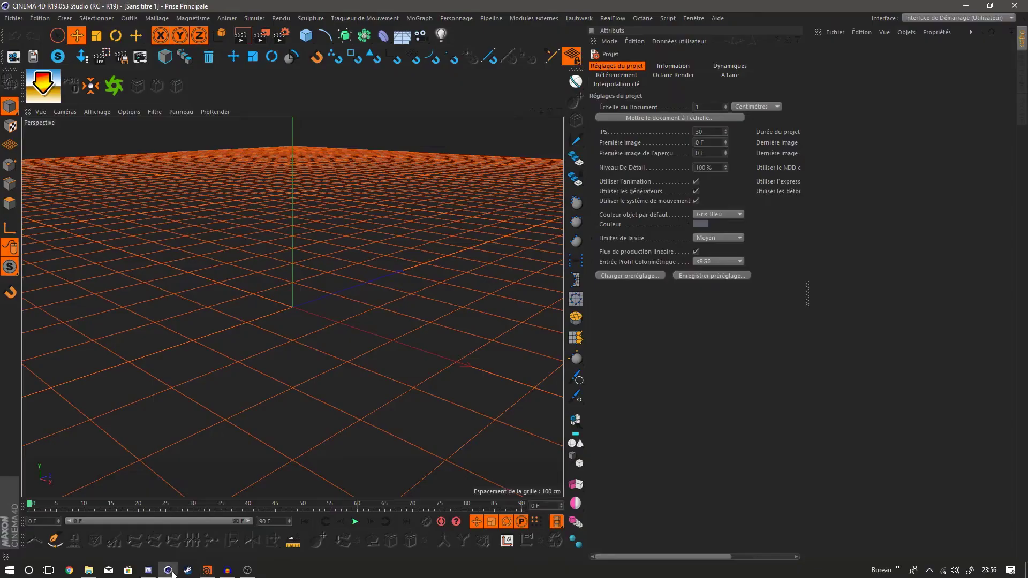
pyautogui.click(928, 18)
pyautogui.click(936, 192)
# Step: Switch back to Houdini and open the Filmbox FBX export options for the scene
pyautogui.click(207, 571)
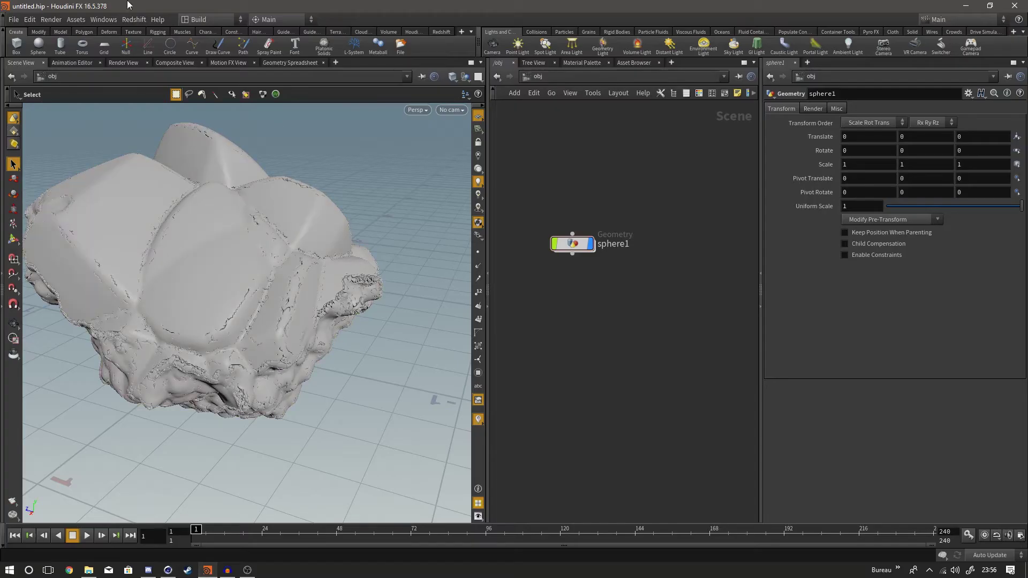
pyautogui.click(18, 21)
pyautogui.moveTo(75, 208)
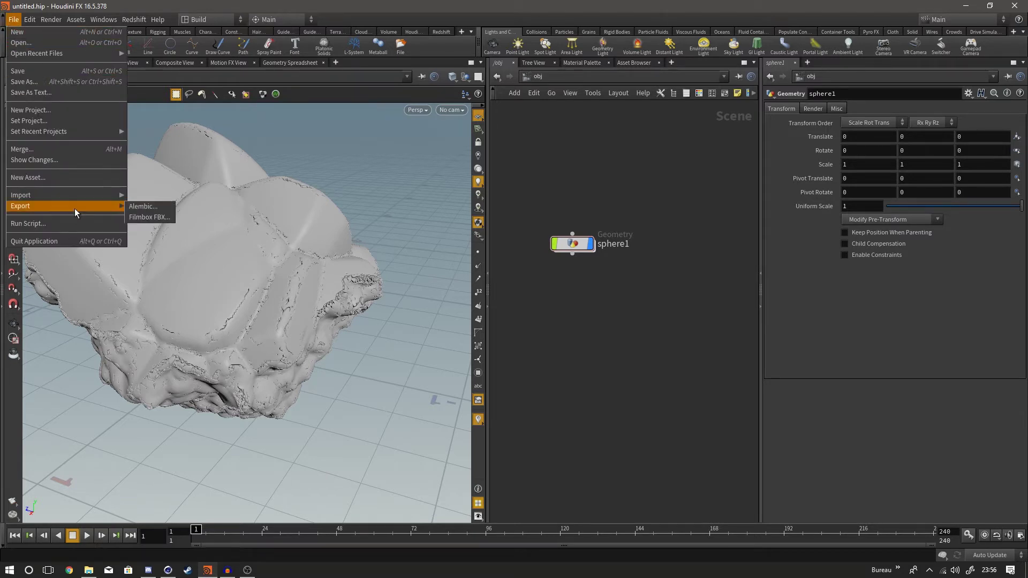
pyautogui.click(150, 217)
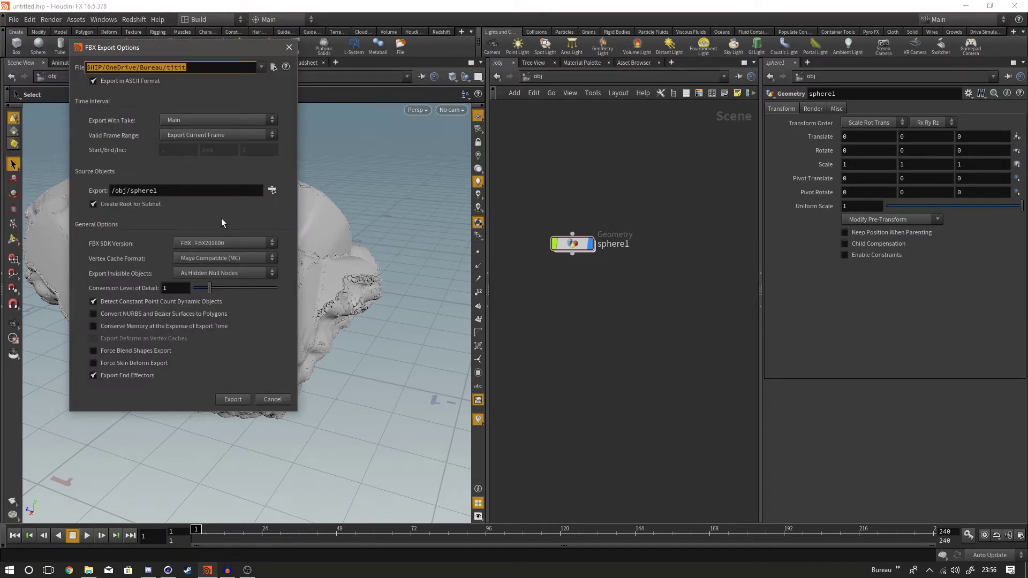
# Step: Export /obj/sphere1 as FBX to $HIP/OneDrive/Bureau/tuto, using the Main take and the current frame
pyautogui.click(181, 119)
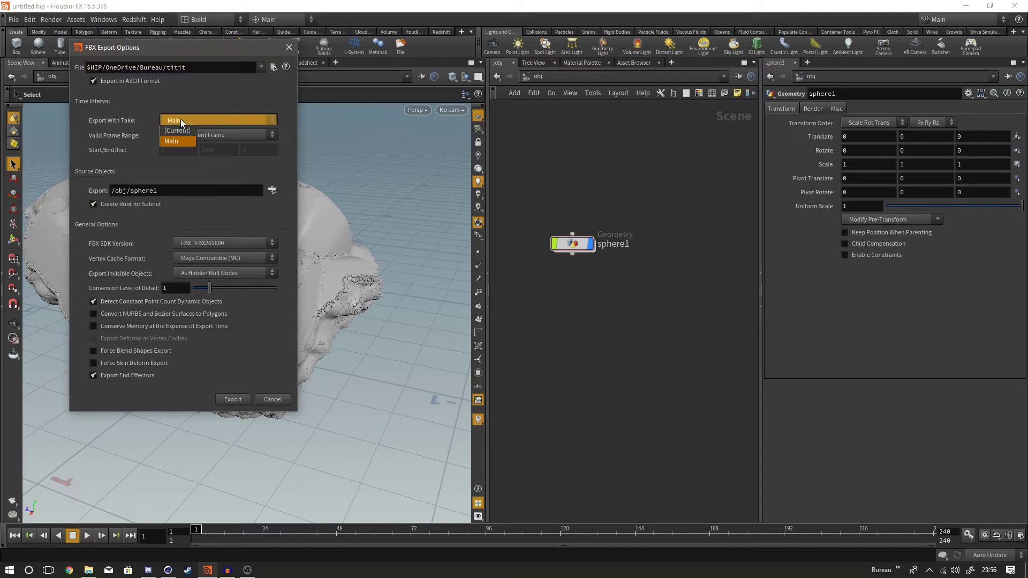
pyautogui.click(126, 119)
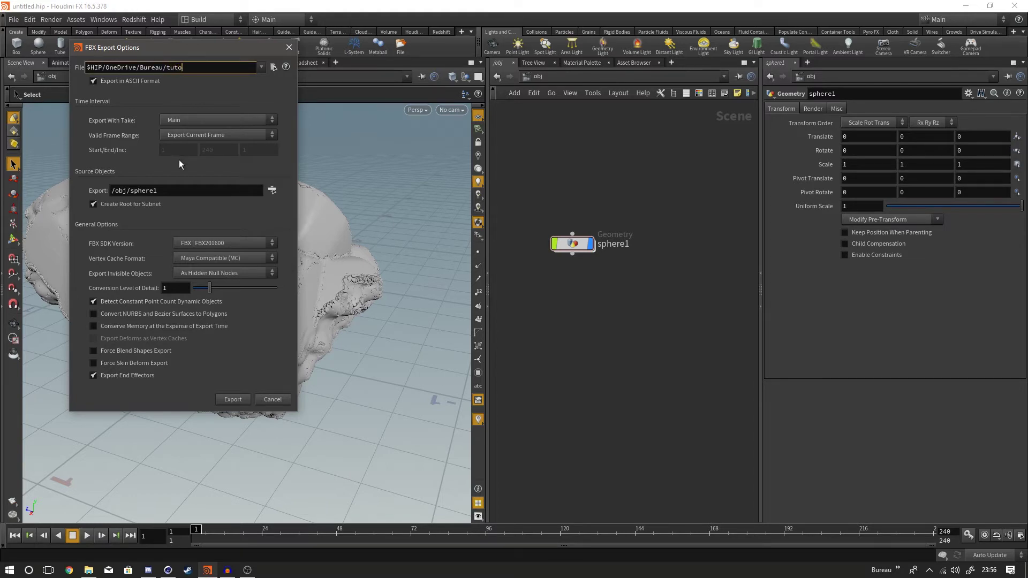
pyautogui.click(272, 190)
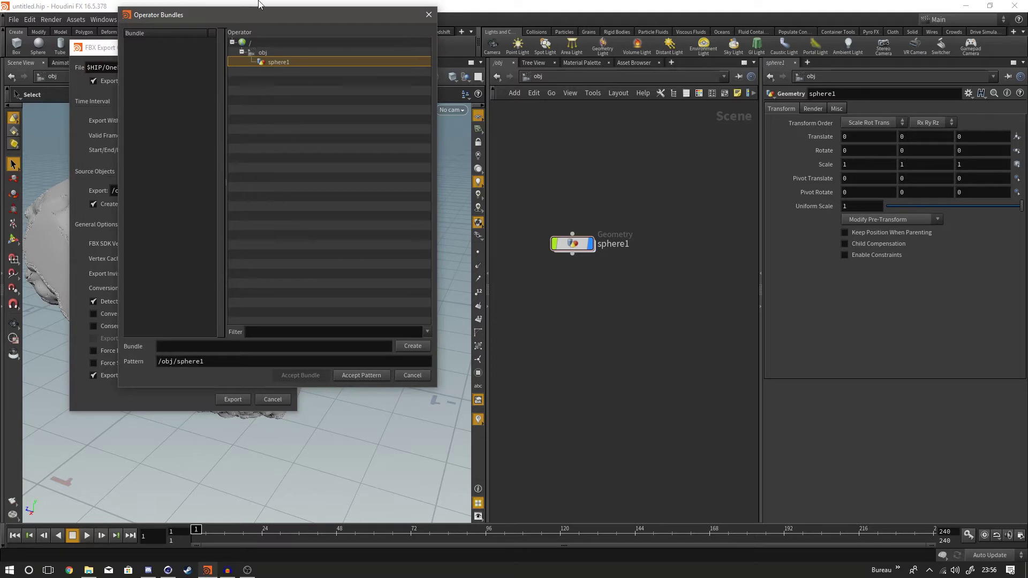
pyautogui.moveTo(252, 14); pyautogui.dragTo(503, 46)
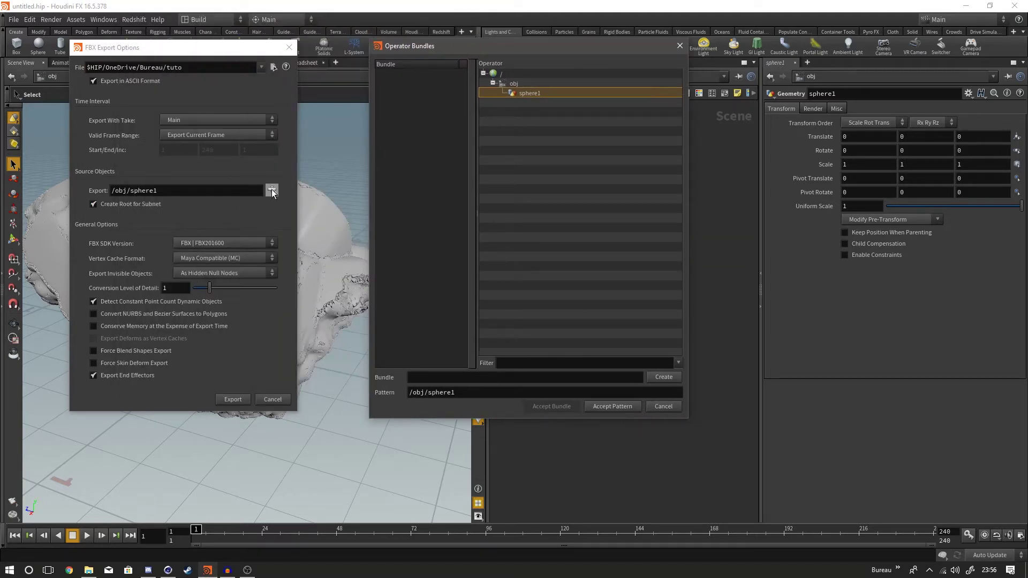
pyautogui.doubleClick(534, 95)
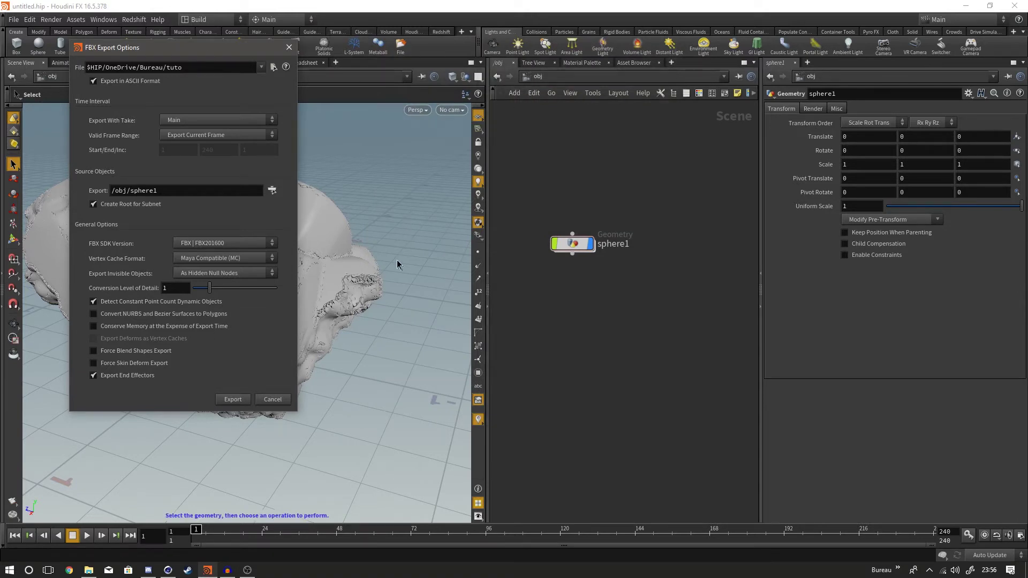
pyautogui.click(233, 399)
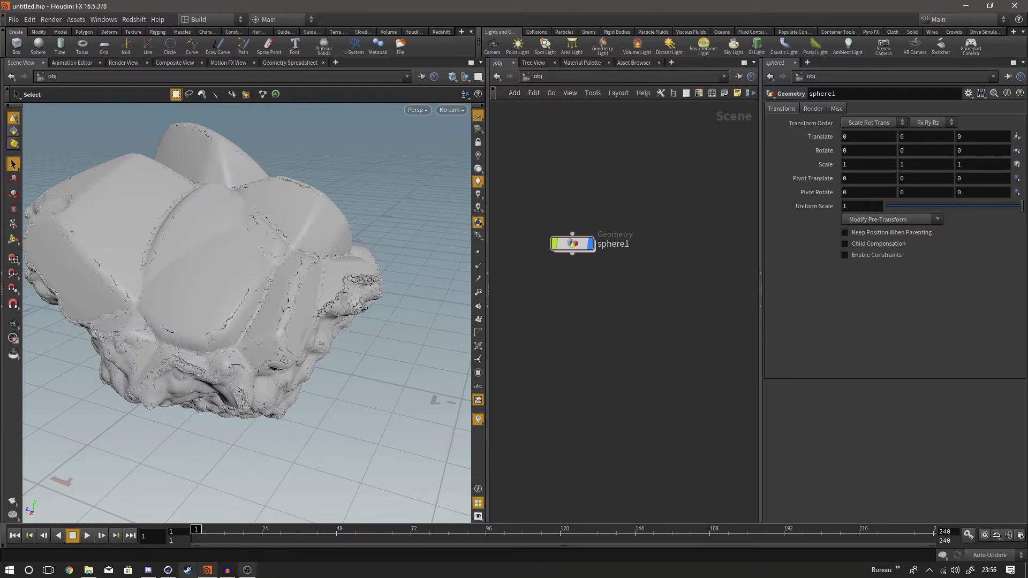
# Step: Import tuto.fbx from the desktop into Cinema 4D, accepting the import settings
pyautogui.click(1026, 570)
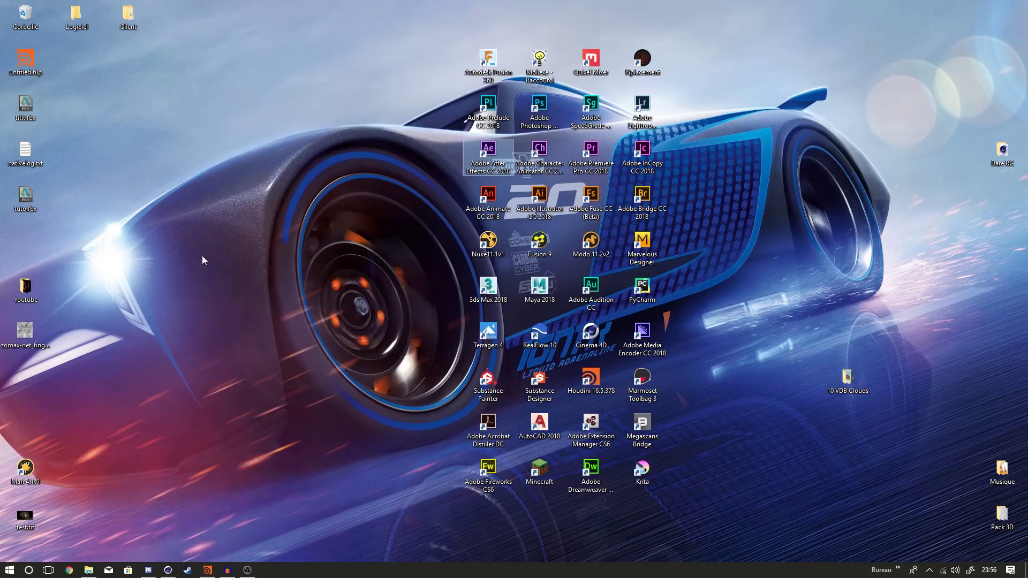
pyautogui.moveTo(27, 197); pyautogui.dragTo(276, 232)
pyautogui.click(251, 344)
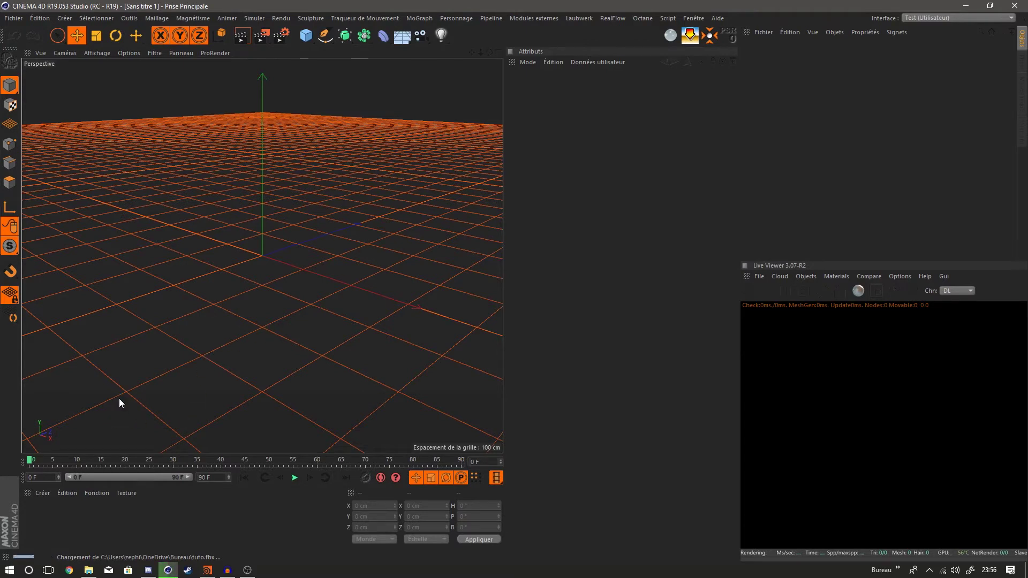
# Step: Examine the imported rock's polygon mesh with edge lines displayed, and return the view to plain Gouraud shading
pyautogui.click(105, 54)
pyautogui.click(116, 82)
pyautogui.scroll(8, 319, 218)
pyautogui.keyDown('alt'); pyautogui.moveTo(327, 239); pyautogui.dragTo(229, 249); pyautogui.keyUp('alt')
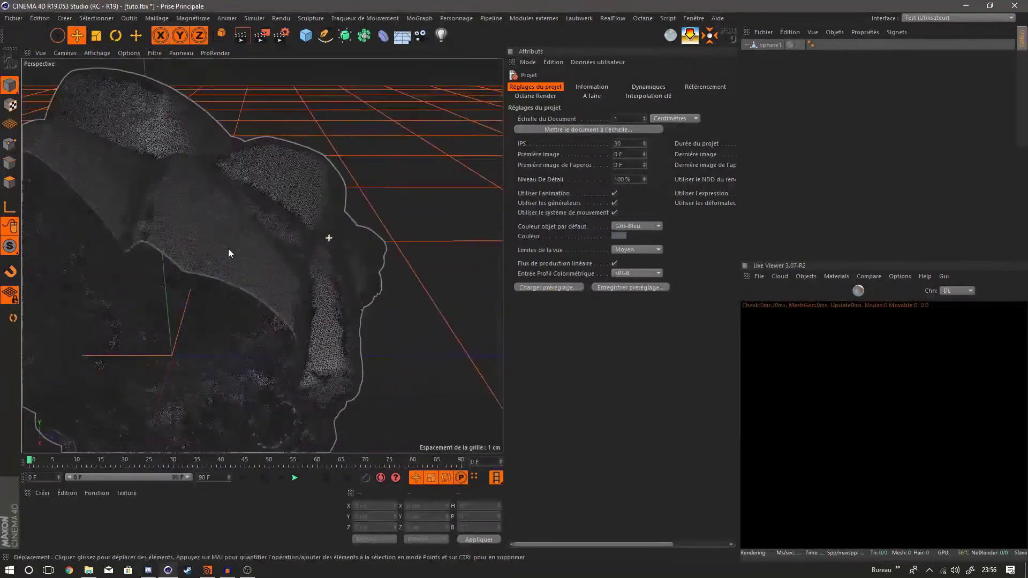
pyautogui.scroll(-5, 299, 242)
pyautogui.keyDown('alt'); pyautogui.moveTo(300, 242); pyautogui.dragTo(166, 221); pyautogui.keyUp('alt')
pyautogui.click(85, 54)
pyautogui.click(91, 68)
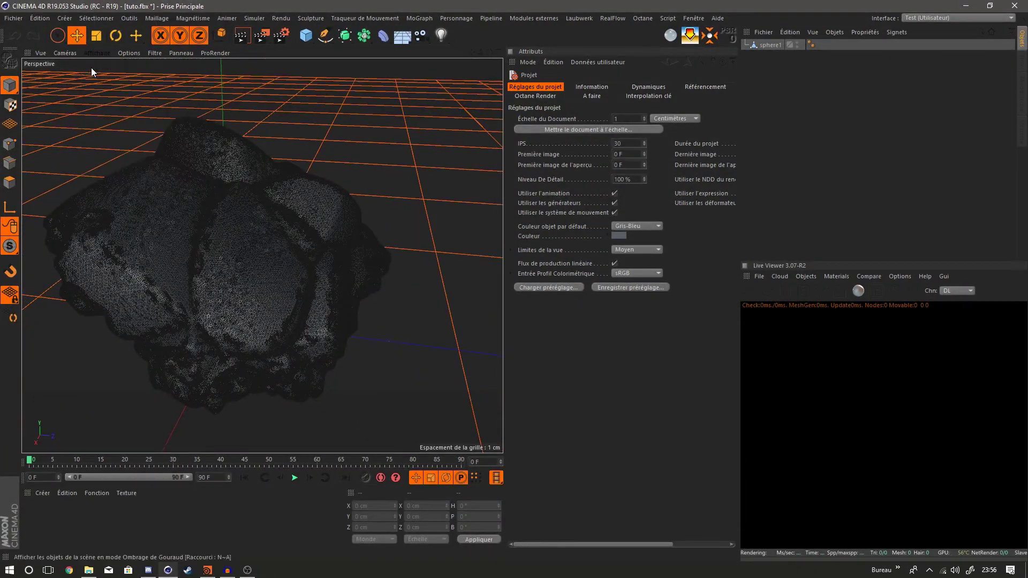
# Step: Add a cube as size reference and scale sphere1 up uniformly to about 261 × 212 × 257 cm
pyautogui.moveTo(236, 203)
pyautogui.keyDown('alt'); pyautogui.mouseDown()
pyautogui.moveTo(243, 242)
pyautogui.moveTo(233, 258)
pyautogui.mouseUp(); pyautogui.keyUp('alt')
pyautogui.moveTo(232, 258)
pyautogui.keyDown('alt'); pyautogui.mouseDown(button='right')
pyautogui.moveTo(261, 253)
pyautogui.moveTo(231, 254)
pyautogui.mouseUp(button='right'); pyautogui.keyUp('alt')
pyautogui.click(305, 36)
pyautogui.keyDown('alt'); pyautogui.moveTo(280, 223); pyautogui.dragTo(267, 243); pyautogui.keyUp('alt')
pyautogui.keyDown('alt'); pyautogui.moveTo(266, 251); pyautogui.dragTo(99, 264, button='right'); pyautogui.keyUp('alt')
pyautogui.click(773, 56)
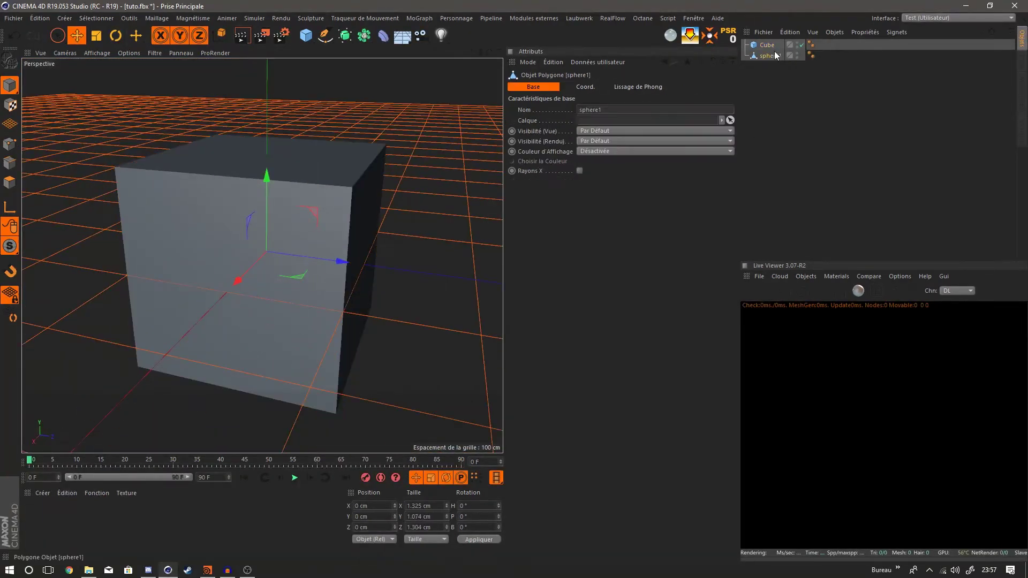
pyautogui.click(97, 35)
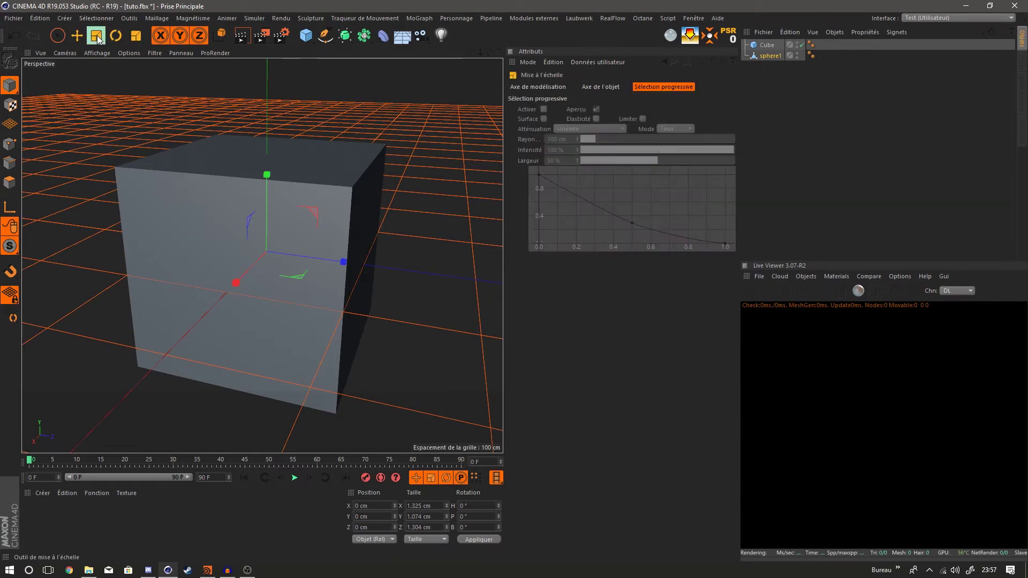
pyautogui.moveTo(368, 287); pyautogui.dragTo(594, 284)
pyautogui.moveTo(307, 313); pyautogui.dragTo(535, 311)
pyautogui.moveTo(146, 386); pyautogui.dragTo(333, 386)
pyautogui.moveTo(330, 249); pyautogui.dragTo(406, 229)
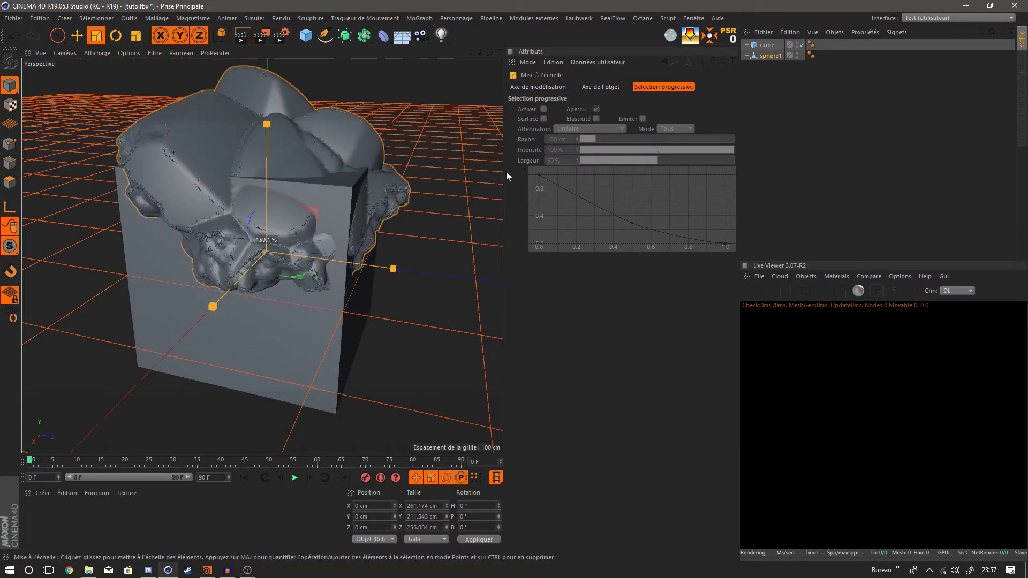
# Step: Delete the reference cube and frame the rock in the perspective view from a low angle
pyautogui.click(756, 47)
pyautogui.press('Delete')
pyautogui.keyDown('alt'); pyautogui.moveTo(240, 196); pyautogui.dragTo(267, 213, button='right'); pyautogui.keyUp('alt')
pyautogui.keyDown('alt'); pyautogui.moveTo(266, 214); pyautogui.dragTo(314, 192); pyautogui.keyUp('alt')
pyautogui.keyDown('alt'); pyautogui.moveTo(317, 172); pyautogui.dragTo(287, 204, button='right'); pyautogui.keyUp('alt')
pyautogui.keyDown('alt'); pyautogui.moveTo(286, 203); pyautogui.dragTo(325, 153); pyautogui.keyUp('alt')
pyautogui.keyDown('alt'); pyautogui.moveTo(325, 153); pyautogui.dragTo(346, 124, button='right'); pyautogui.keyUp('alt')
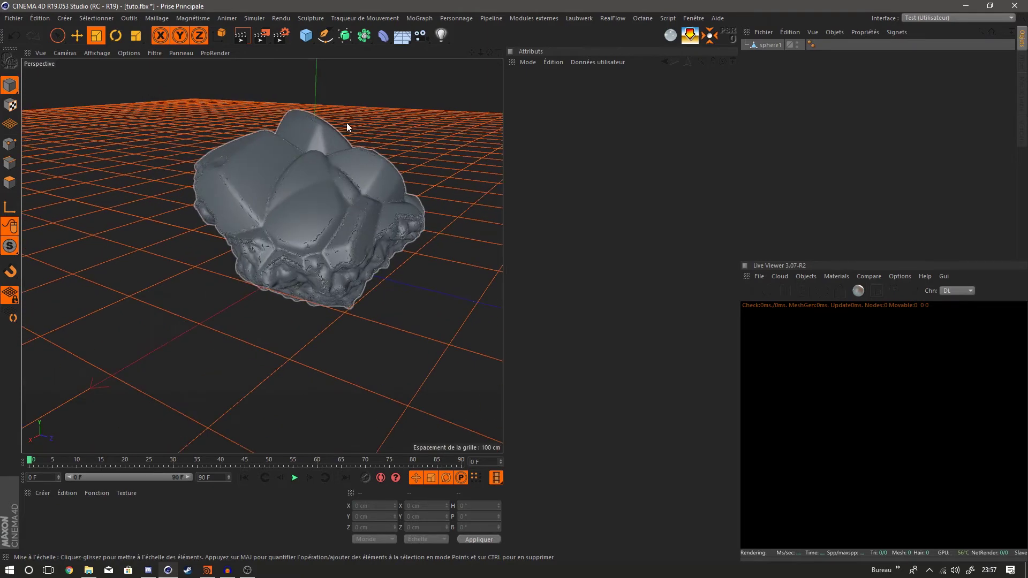
pyautogui.moveTo(471, 53); pyautogui.dragTo(239, 236)
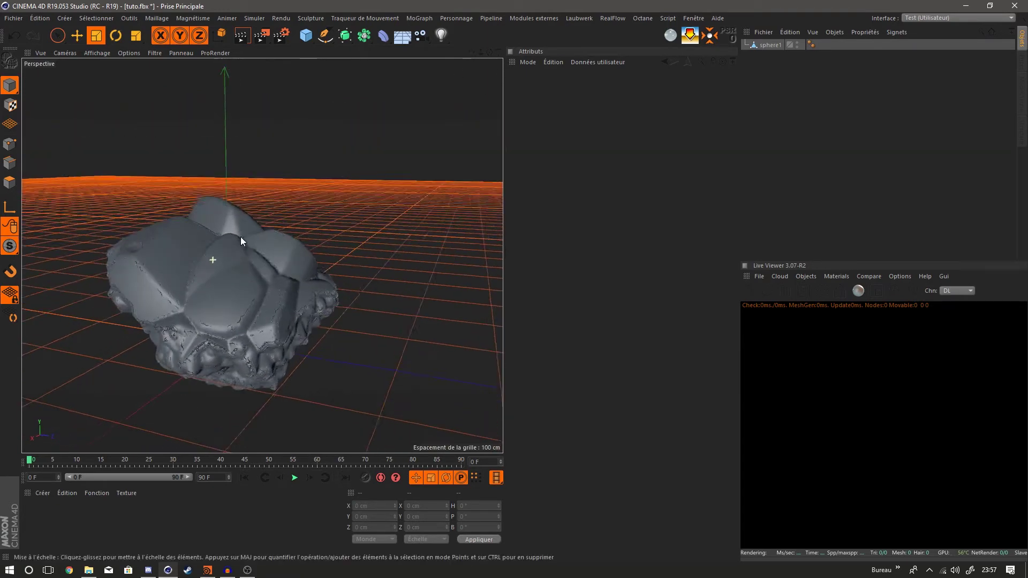
pyautogui.keyDown('alt'); pyautogui.moveTo(240, 237); pyautogui.dragTo(279, 287, button='right'); pyautogui.keyUp('alt')
pyautogui.keyDown('alt'); pyautogui.moveTo(280, 287); pyautogui.dragTo(348, 261); pyautogui.keyUp('alt')
pyautogui.keyDown('alt'); pyautogui.moveTo(348, 261); pyautogui.dragTo(211, 387, button='right'); pyautogui.keyUp('alt')
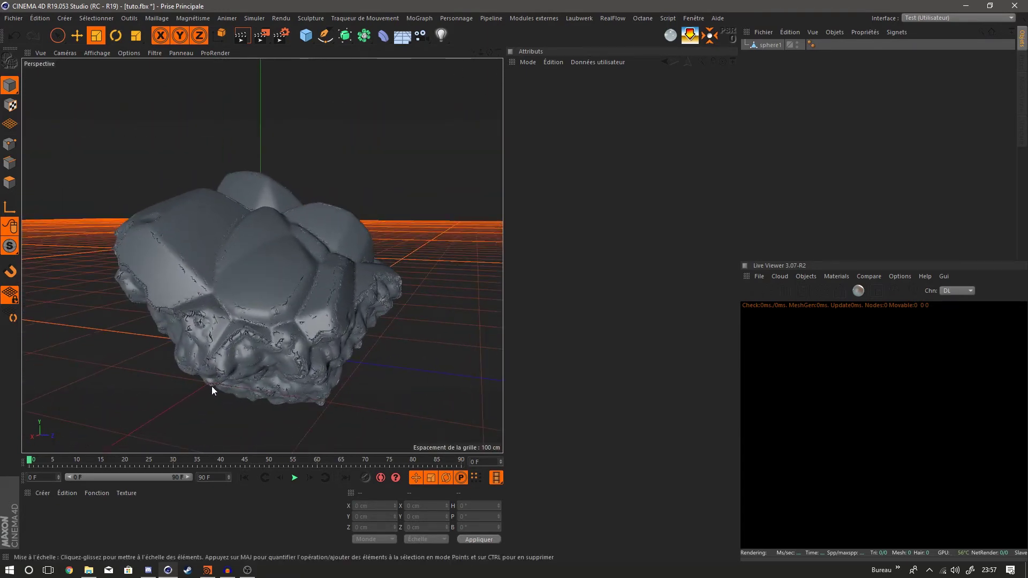
# Step: Start the Octane live render of the rock
pyautogui.click(803, 277)
pyautogui.click(823, 303)
pyautogui.click(749, 289)
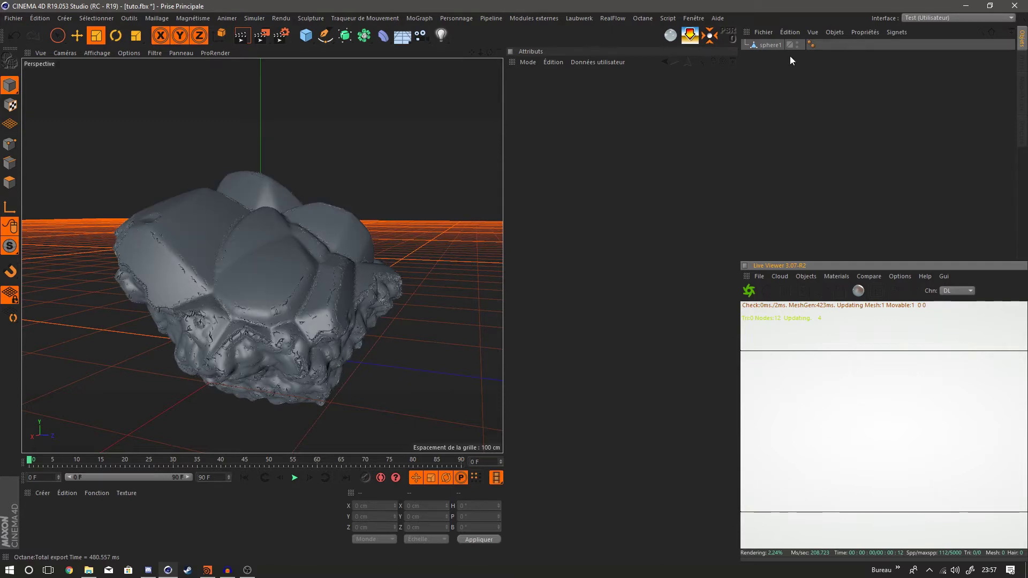
# Step: Check sphere1's object information for its point and polygon counts
pyautogui.rightClick(769, 45)
pyautogui.click(827, 527)
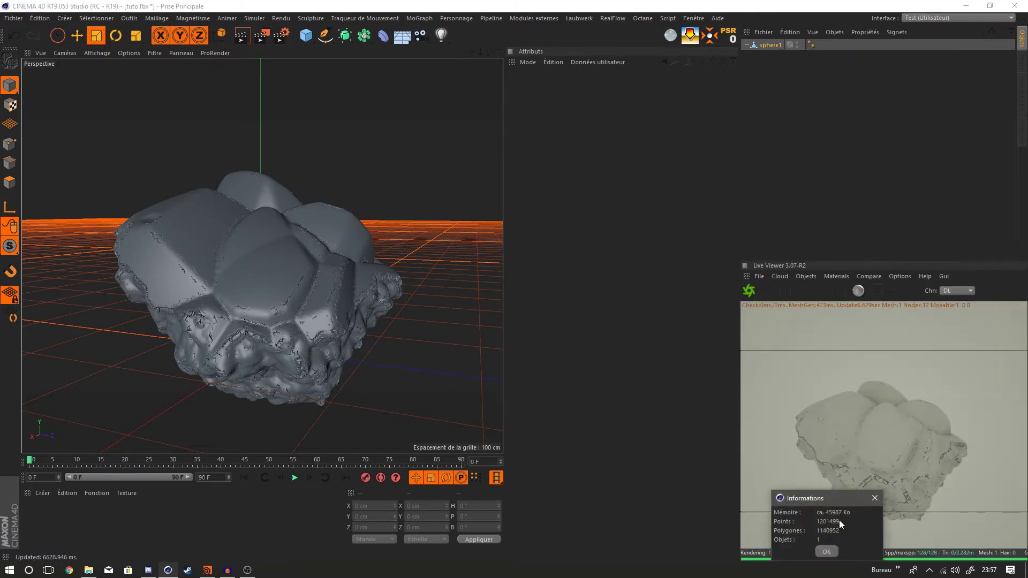
pyautogui.click(875, 498)
# Step: Switch the Octane kernel to path tracing (PT) and set both diffuse depth and specular depth to 8
pyautogui.click(963, 290)
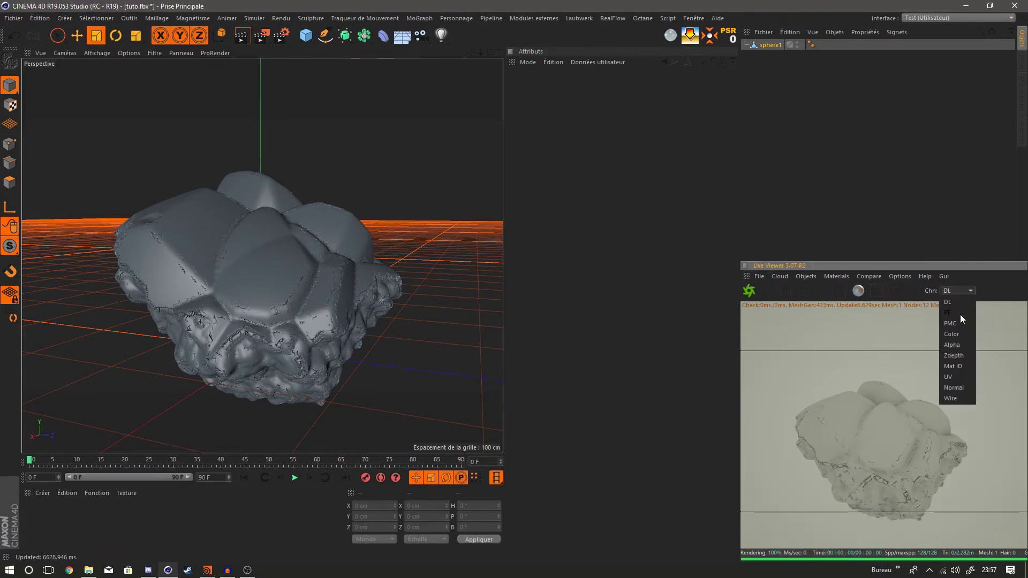
pyautogui.click(959, 314)
pyautogui.click(819, 290)
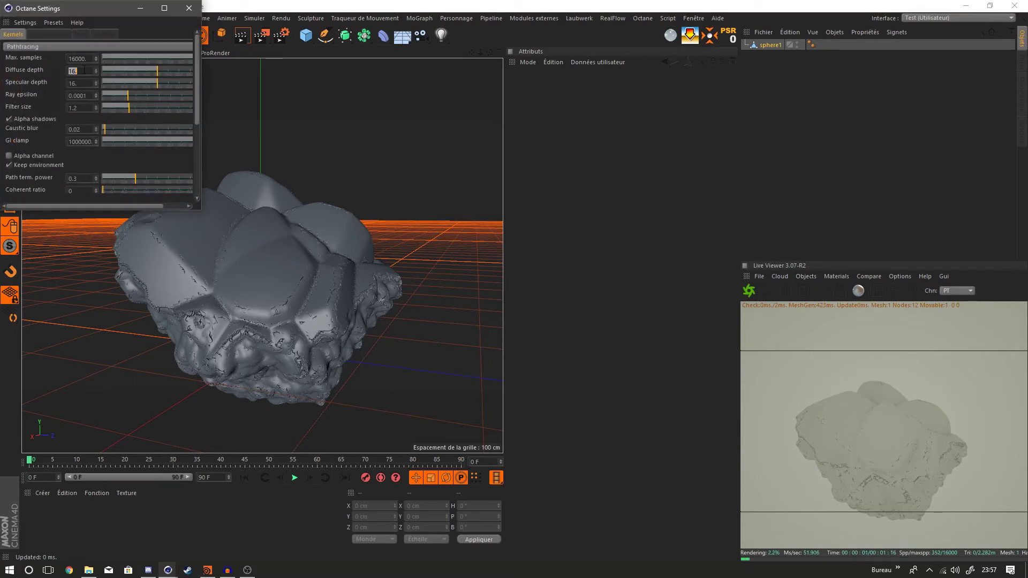
pyautogui.write('8')
pyautogui.press('Tab')
pyautogui.write('8')
# Step: Set the path tracing kernel's maximum samples to 2048 and its GI clamp to 1
pyautogui.doubleClick(88, 59)
pyautogui.write('240')
pyautogui.moveTo(76, 58); pyautogui.dragTo(73, 57)
pyautogui.write('04')
pyautogui.moveTo(197, 95); pyautogui.dragTo(198, 124)
pyautogui.moveTo(68, 90); pyautogui.dragTo(95, 90)
pyautogui.write('1')
pyautogui.press('Return')
# Step: Enable adaptive sampling for the path tracing kernel and close the Octane settings
pyautogui.moveTo(196, 109); pyautogui.dragTo(189, 139)
pyautogui.click(9, 145)
pyautogui.click(23, 98)
pyautogui.click(318, 271)
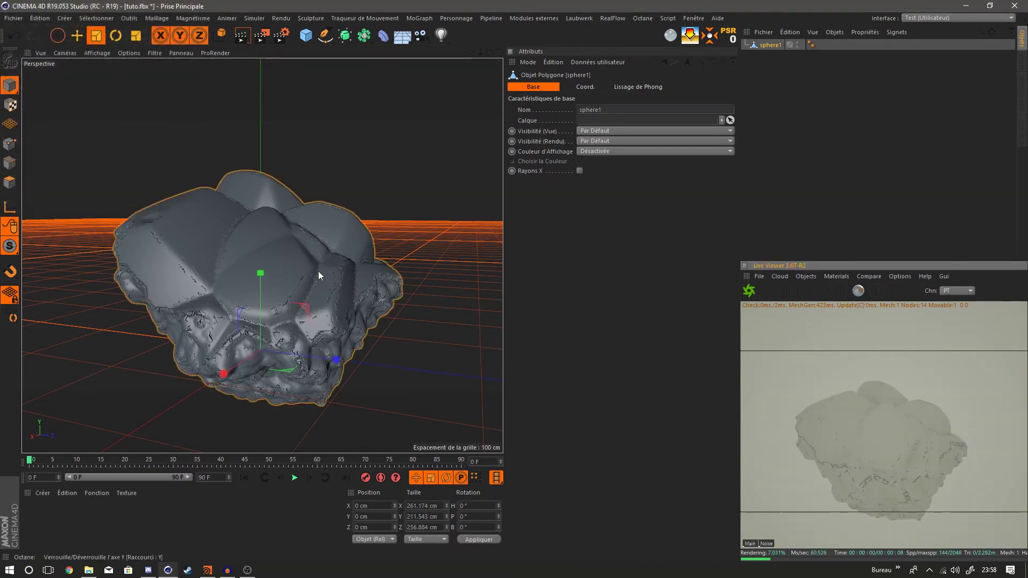
pyautogui.click(189, 8)
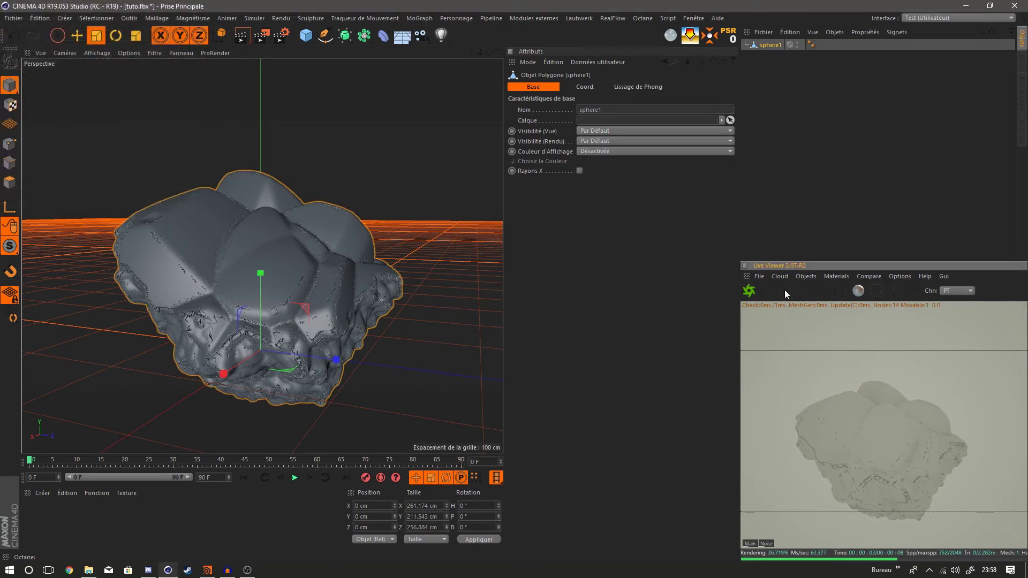
# Step: Add an Octane HDRI environment and clear the ImageTexture from its environment tag
pyautogui.click(818, 277)
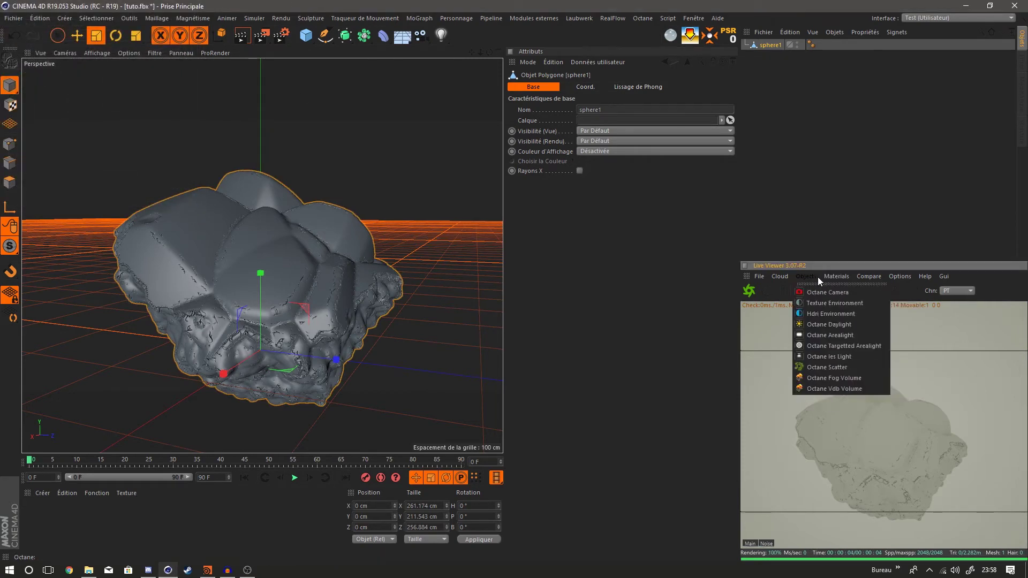
pyautogui.click(834, 311)
pyautogui.click(556, 145)
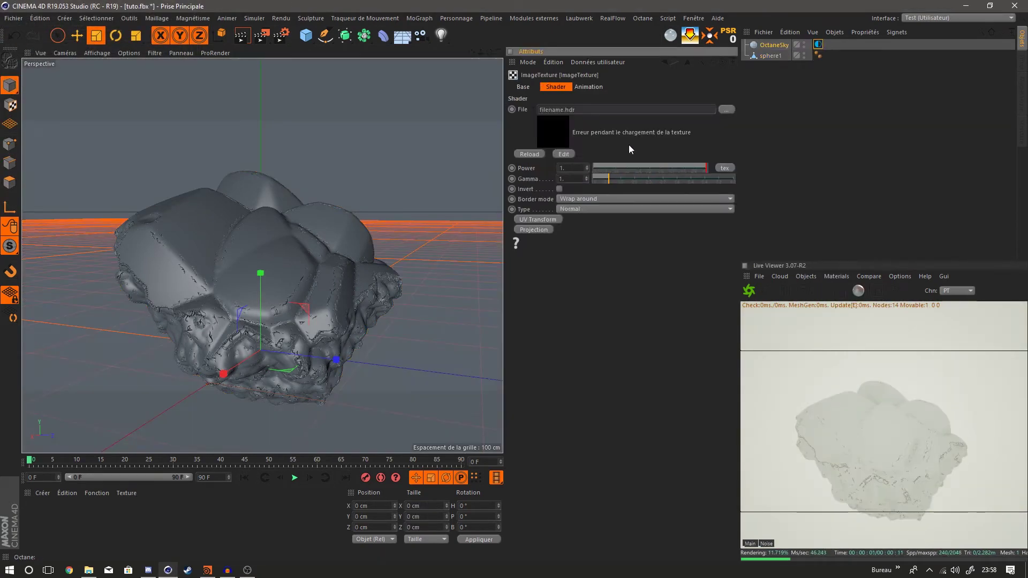
pyautogui.click(685, 62)
pyautogui.click(553, 126)
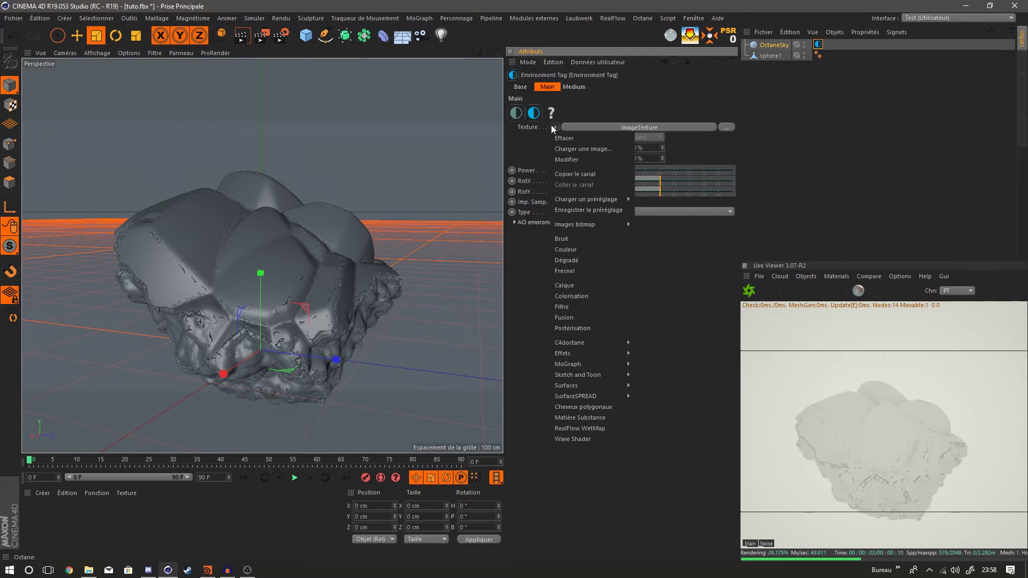
pyautogui.click(562, 138)
# Step: Assign an RgbSpectrum shader as the environment texture and set its color to black
pyautogui.click(552, 126)
pyautogui.moveTo(609, 315)
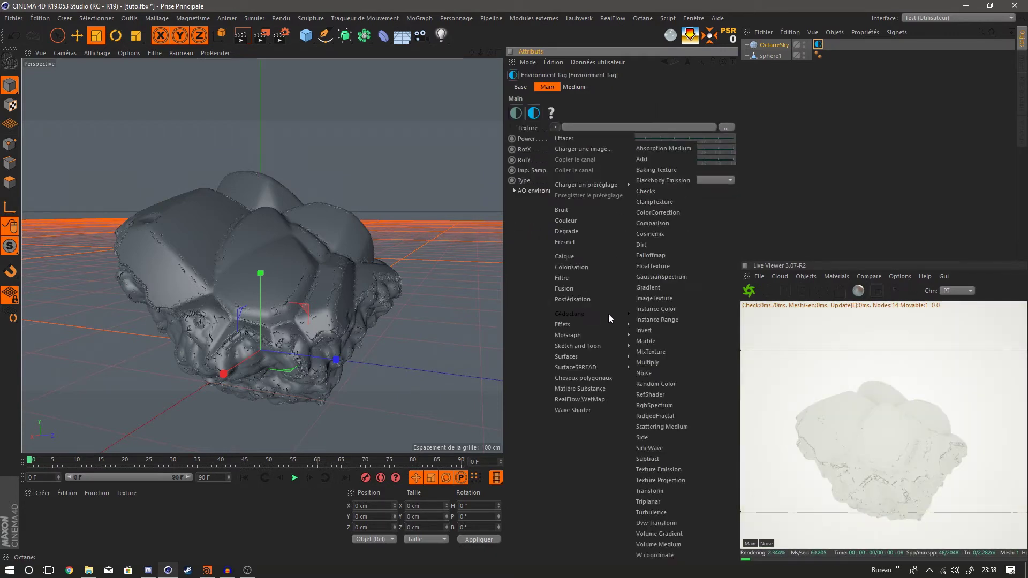
pyautogui.click(659, 409)
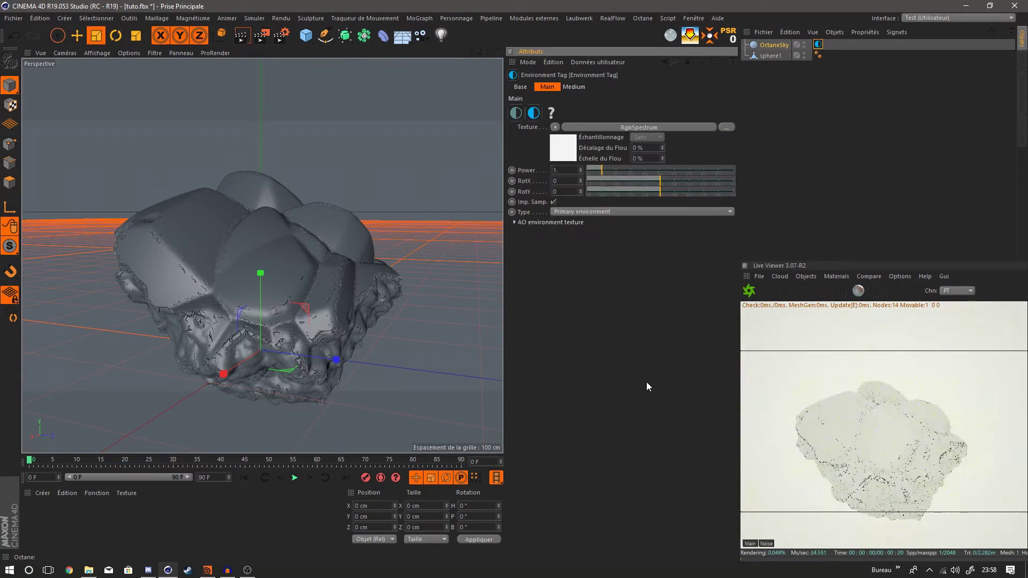
pyautogui.click(556, 147)
pyautogui.moveTo(622, 158); pyautogui.dragTo(570, 159)
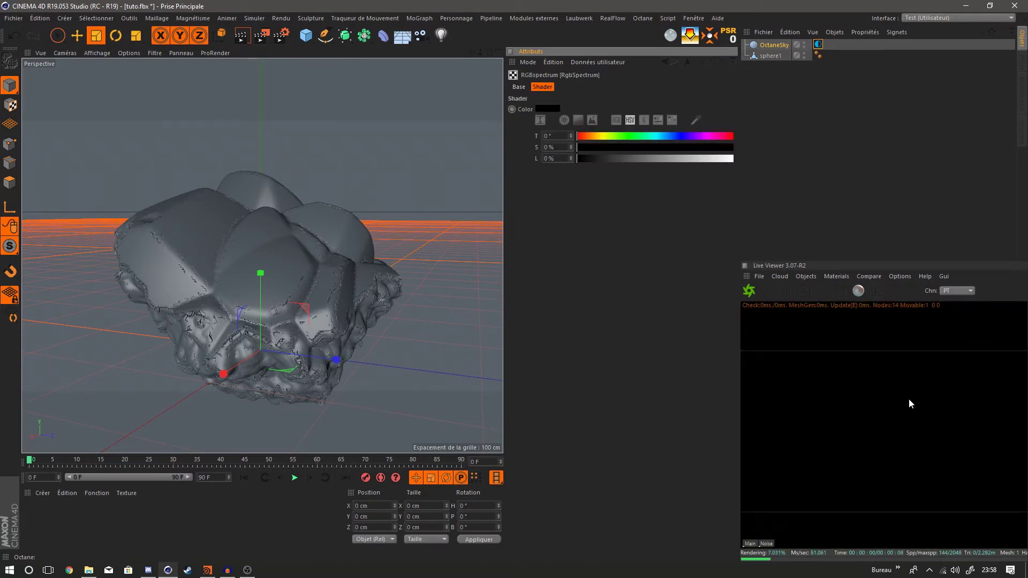
# Step: Add an Octane area light and give it a Cible (target) tag
pyautogui.click(802, 276)
pyautogui.click(831, 335)
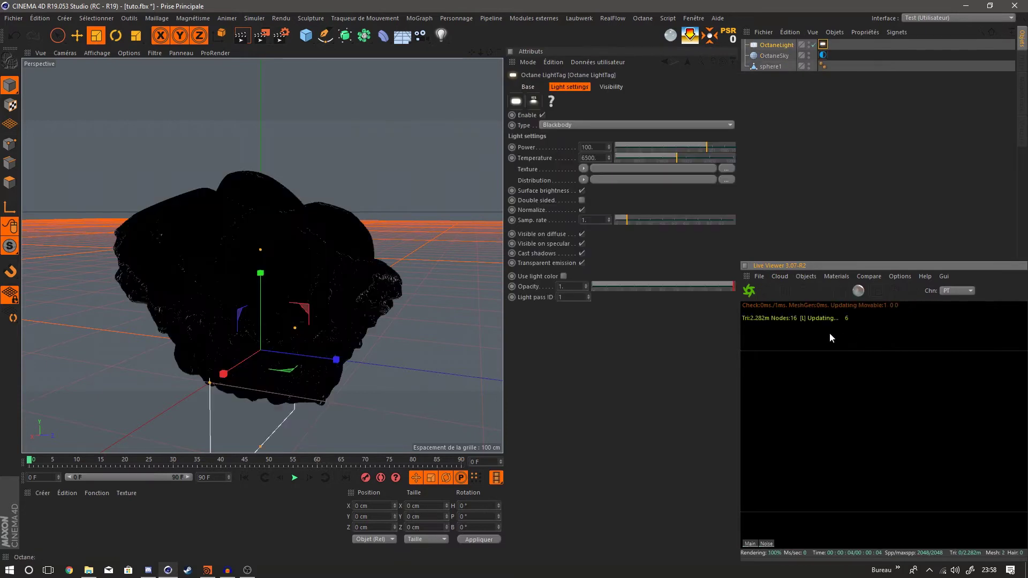
pyautogui.rightClick(766, 46)
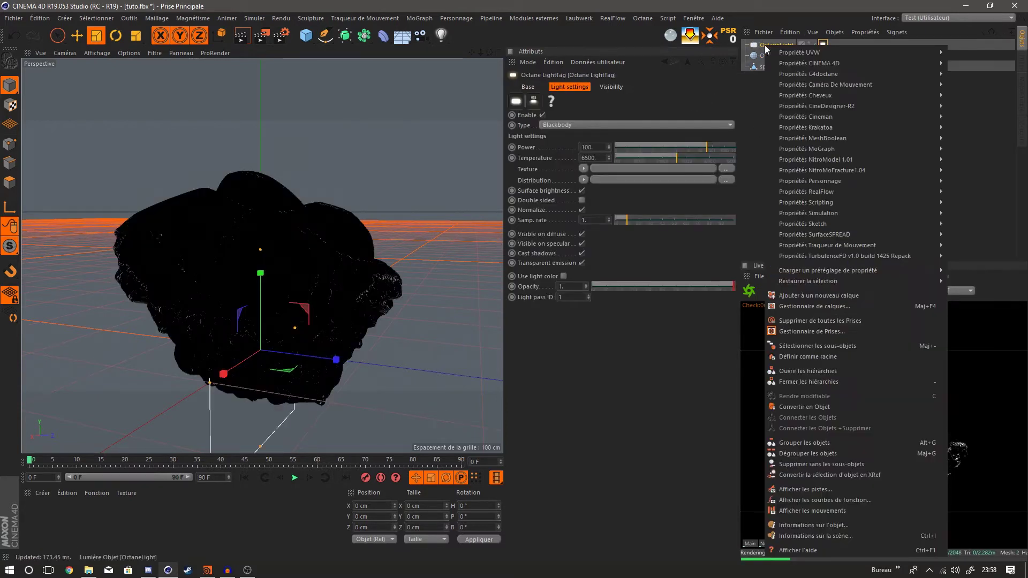
pyautogui.moveTo(843, 65)
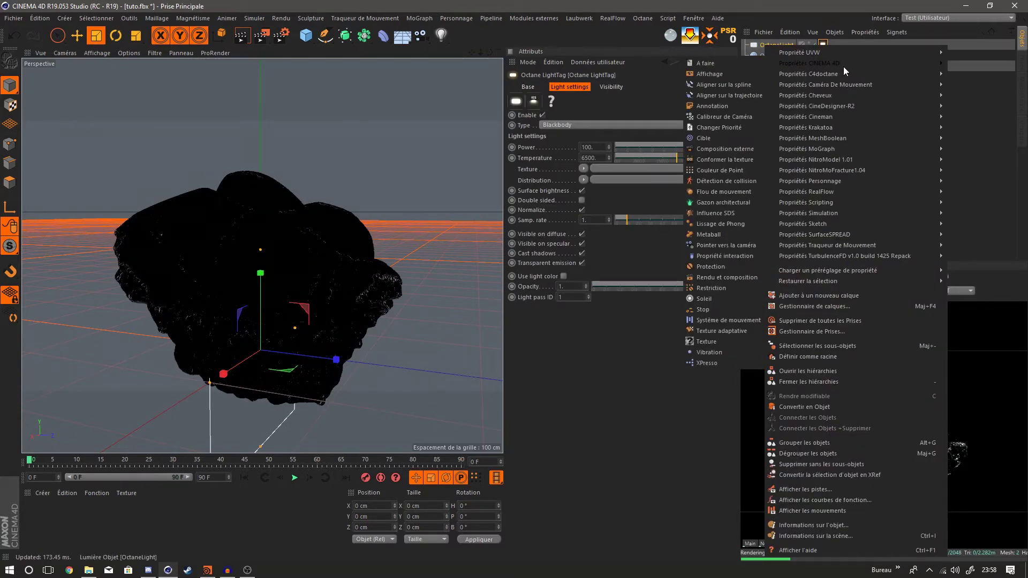
pyautogui.click(711, 139)
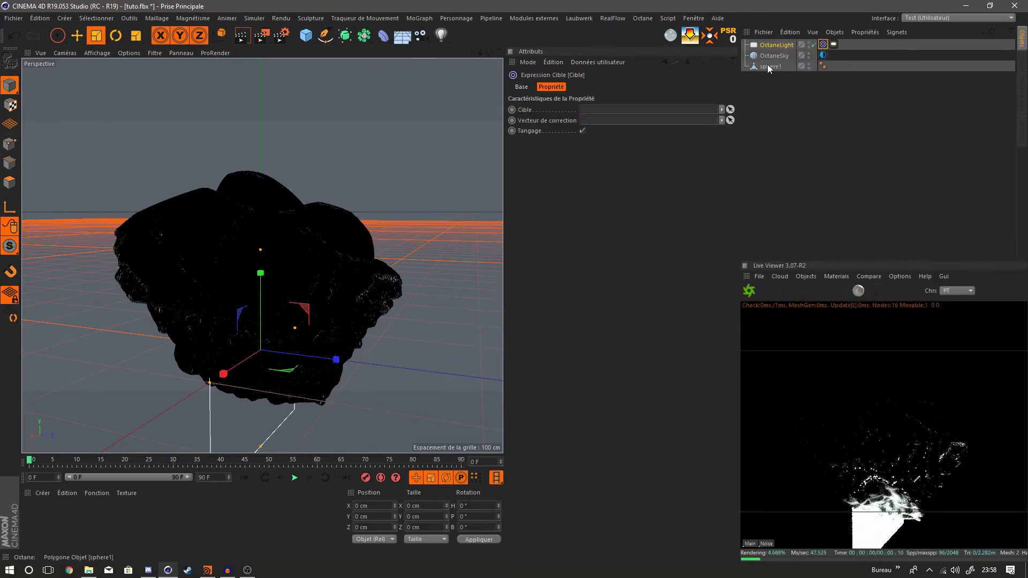
# Step: Set sphere1 as the target of the area light and move the light up and well away from the rock
pyautogui.moveTo(770, 67); pyautogui.dragTo(639, 109)
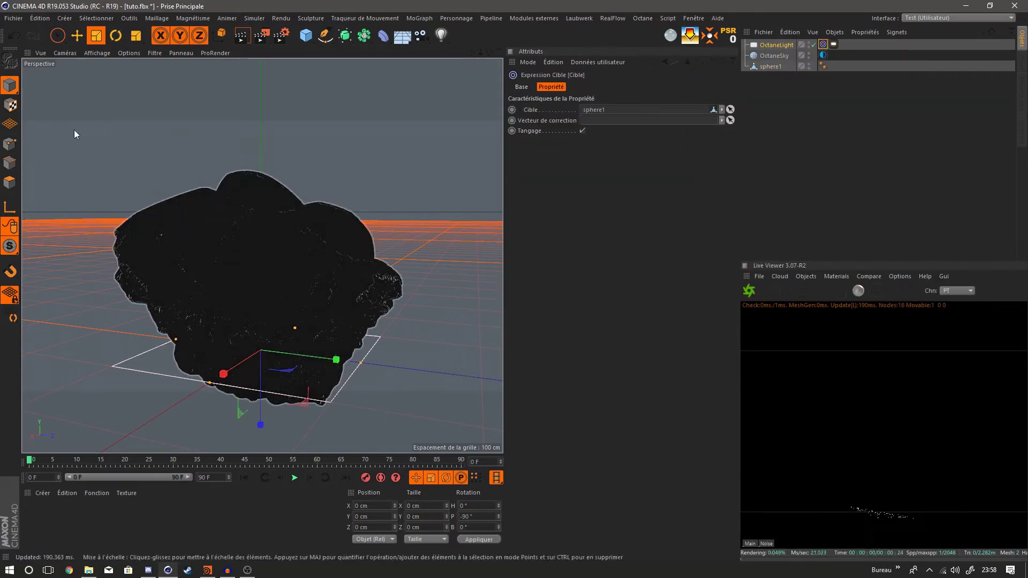
pyautogui.click(77, 38)
pyautogui.keyDown('alt'); pyautogui.moveTo(422, 227); pyautogui.dragTo(312, 304); pyautogui.keyUp('alt')
pyautogui.scroll(-3, 312, 304)
pyautogui.moveTo(263, 333); pyautogui.dragTo(142, 349)
pyautogui.scroll(-3, 294, 331)
pyautogui.moveTo(305, 357); pyautogui.dragTo(326, 365)
pyautogui.moveTo(298, 324); pyautogui.dragTo(257, 353)
pyautogui.moveTo(294, 390); pyautogui.dragTo(135, 326)
pyautogui.moveTo(86, 258); pyautogui.dragTo(82, 147)
pyautogui.keyDown('alt'); pyautogui.moveTo(179, 217); pyautogui.dragTo(255, 268); pyautogui.keyUp('alt')
pyautogui.moveTo(100, 288); pyautogui.dragTo(66, 272)
pyautogui.moveTo(62, 176); pyautogui.dragTo(71, 140)
pyautogui.moveTo(59, 225); pyautogui.dragTo(58, 244)
# Step: Duplicate the area light and move the copy to the rock's other side, at about X -85, Y 283, Z 501 cm
pyautogui.keyDown('alt'); pyautogui.moveTo(138, 185); pyautogui.dragTo(323, 293); pyautogui.keyUp('alt')
pyautogui.click(222, 37)
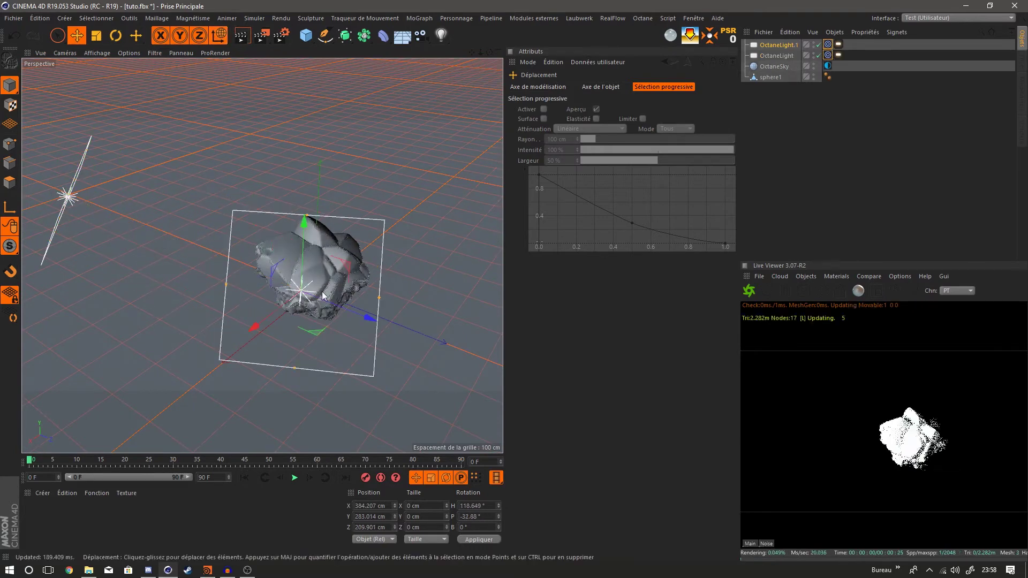
pyautogui.moveTo(255, 327); pyautogui.dragTo(388, 223)
pyautogui.keyDown('alt'); pyautogui.moveTo(264, 256); pyautogui.dragTo(325, 281); pyautogui.keyUp('alt')
pyautogui.keyDown('alt'); pyautogui.moveTo(421, 251); pyautogui.dragTo(348, 274, button='right'); pyautogui.keyUp('alt')
pyautogui.moveTo(488, 262); pyautogui.dragTo(560, 298)
pyautogui.keyDown('alt'); pyautogui.moveTo(286, 240); pyautogui.dragTo(365, 209); pyautogui.keyUp('alt')
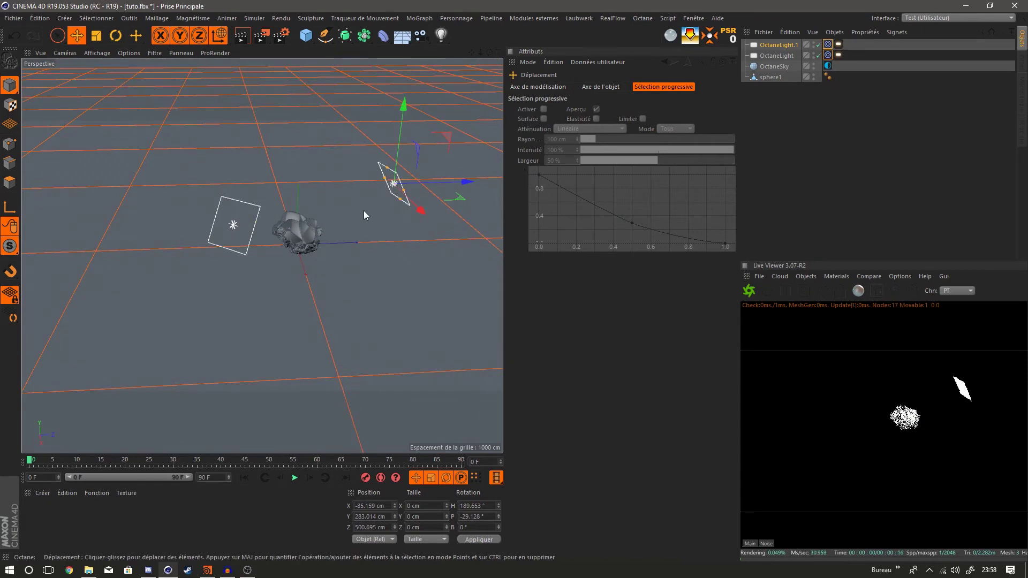
# Step: Frame the rock closely and set the blackbody temperature of OctaneLight to 12000
pyautogui.keyDown('alt'); pyautogui.moveTo(311, 239); pyautogui.dragTo(450, 212, button='right'); pyautogui.keyUp('alt')
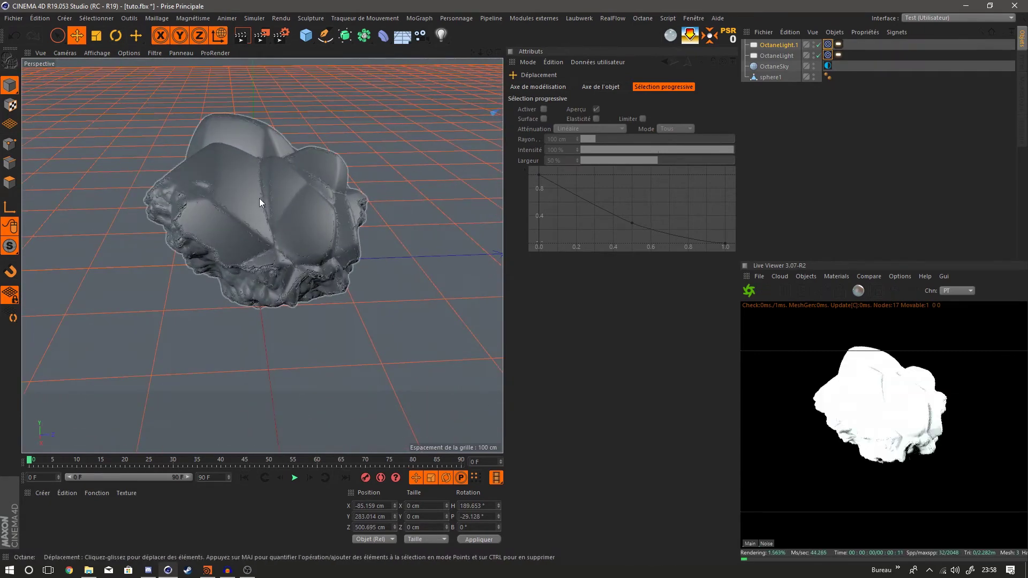
pyautogui.moveTo(474, 53); pyautogui.dragTo(480, 104)
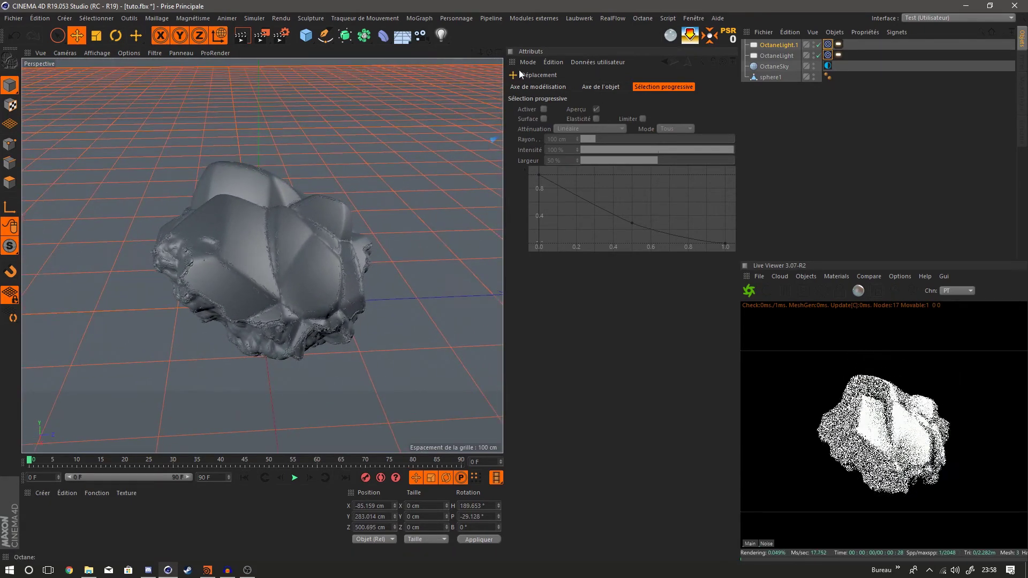
pyautogui.click(838, 45)
pyautogui.click(856, 84)
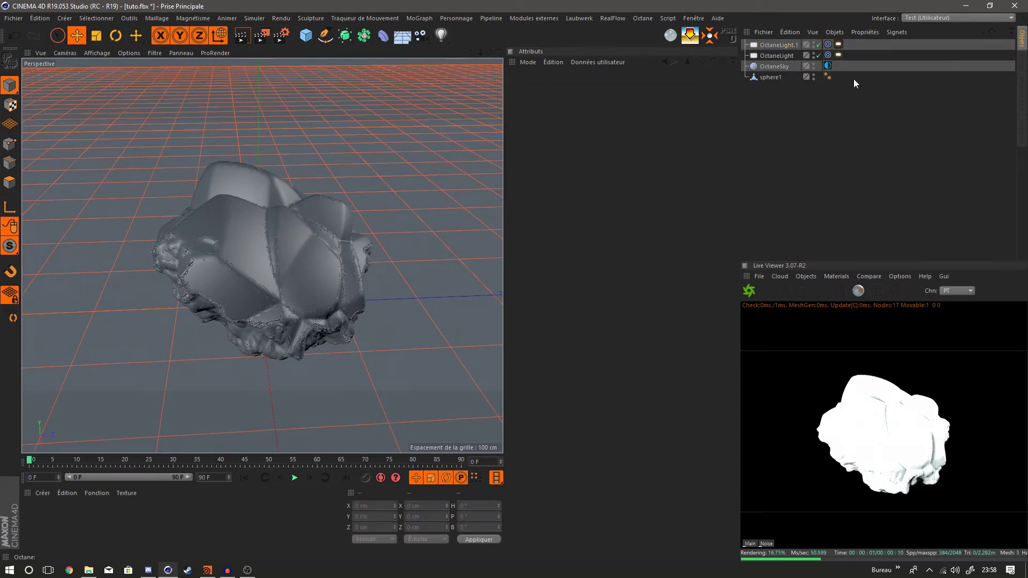
pyautogui.click(838, 55)
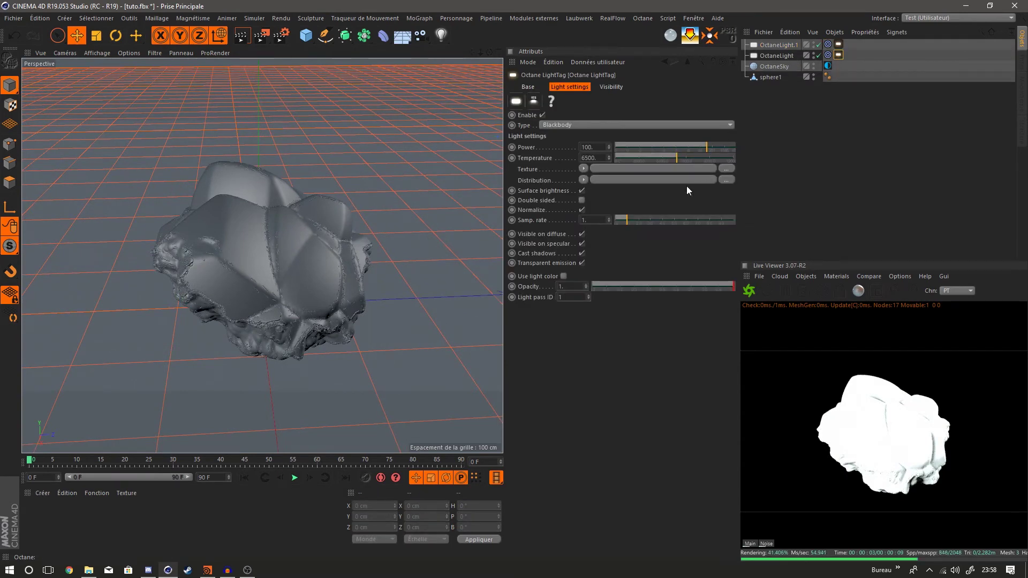
pyautogui.moveTo(660, 158); pyautogui.dragTo(755, 152)
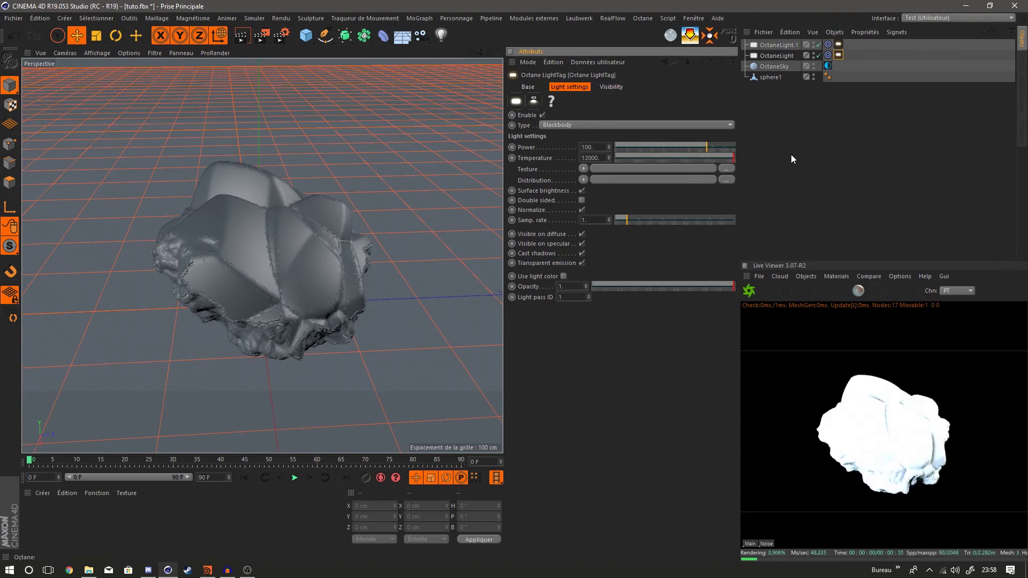
pyautogui.hotkey('ctrl', 'z')
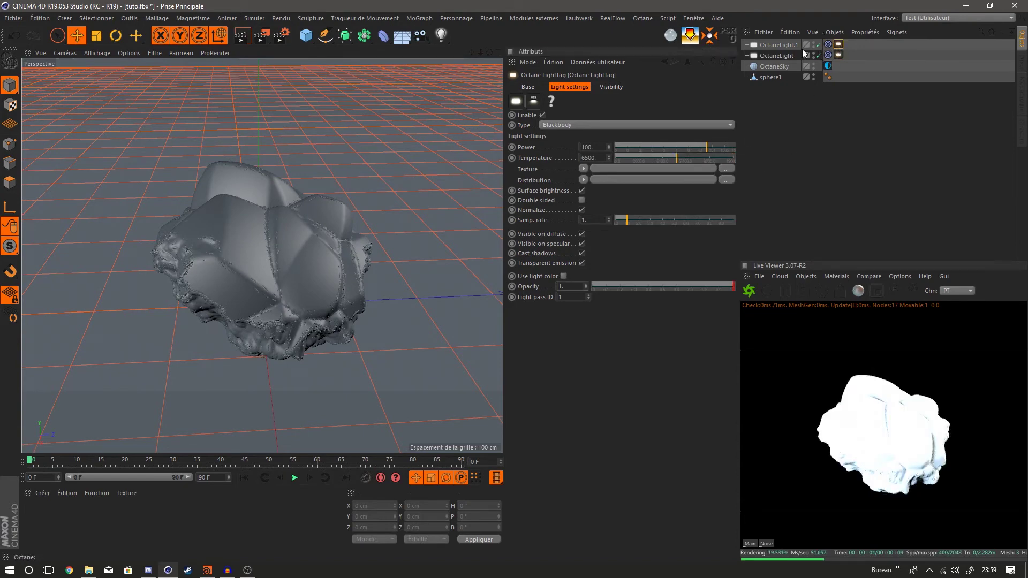
# Step: Set the temperature of OctaneLight.1 to about 4786 and the power of both area lights to about 6.2
pyautogui.moveTo(670, 155); pyautogui.dragTo(660, 156)
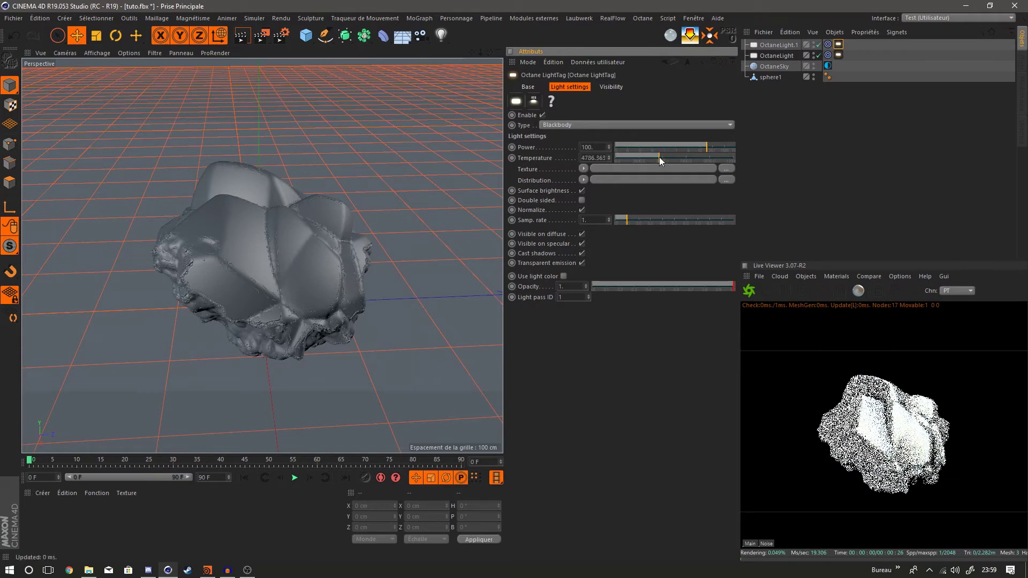
pyautogui.keyDown('shift'); pyautogui.click(839, 55); pyautogui.keyUp('shift')
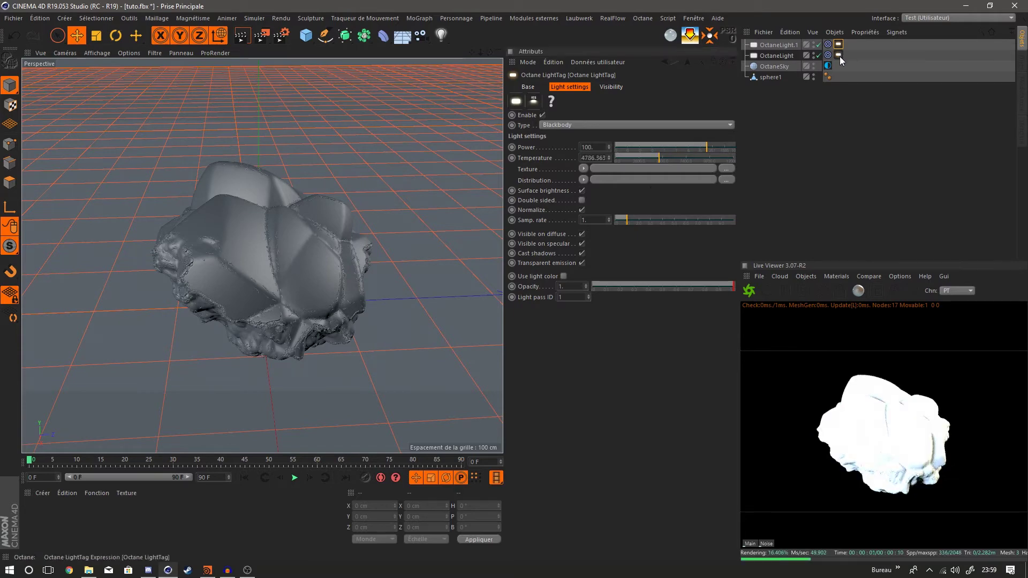
pyautogui.click(689, 145)
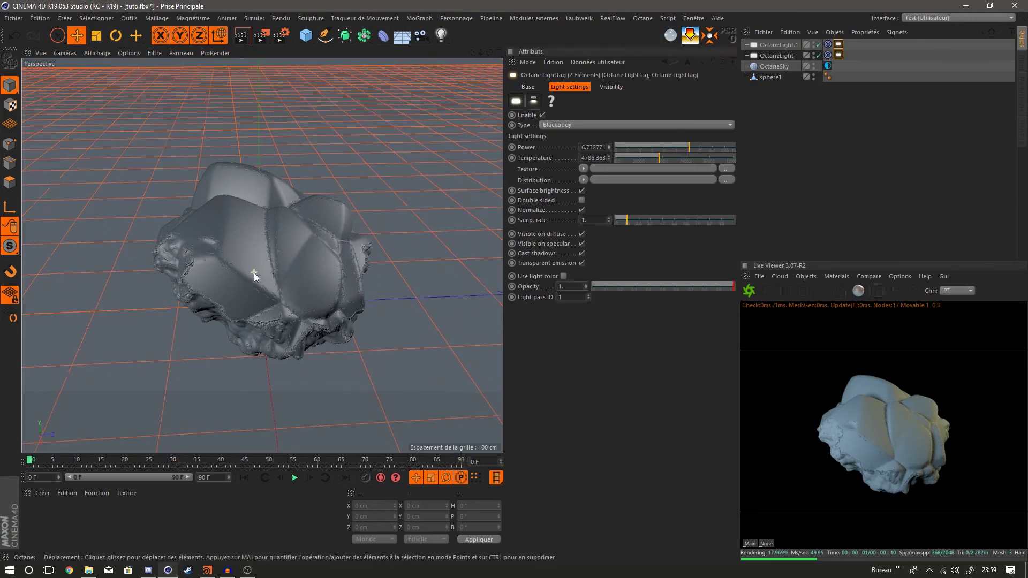
pyautogui.scroll(5, 281, 267)
pyautogui.moveTo(686, 146); pyautogui.dragTo(688, 145)
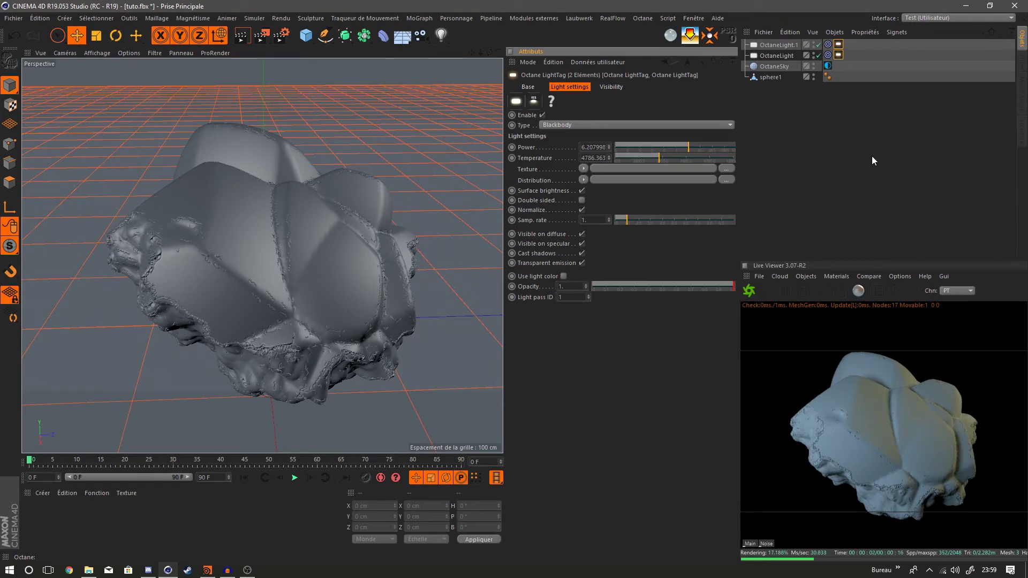
# Step: Create a new Octane material and apply it to the rock
pyautogui.keyDown('alt'); pyautogui.moveTo(252, 306); pyautogui.dragTo(313, 284); pyautogui.keyUp('alt')
pyautogui.scroll(-3, 170, 204)
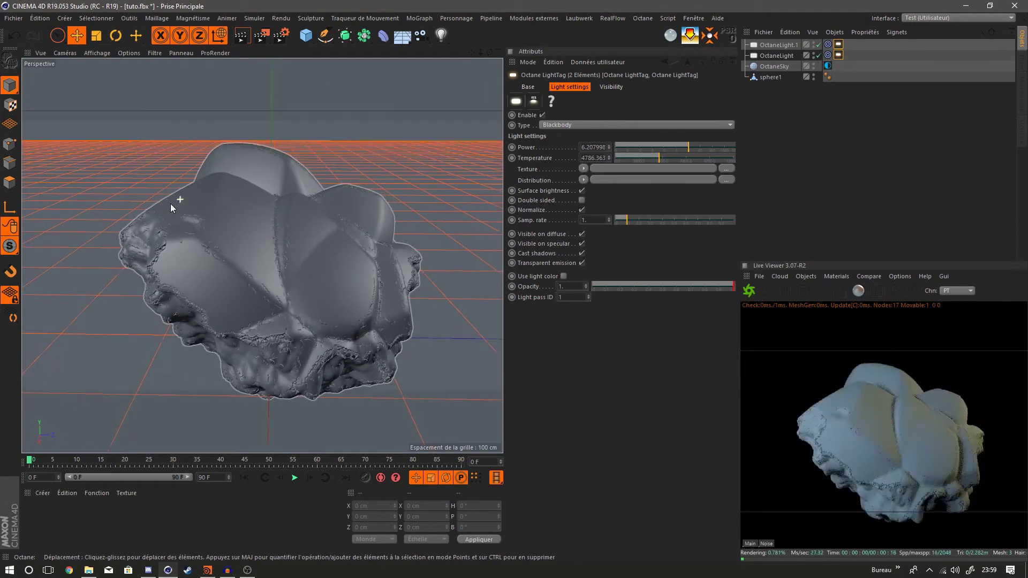
pyautogui.scroll(3, 278, 322)
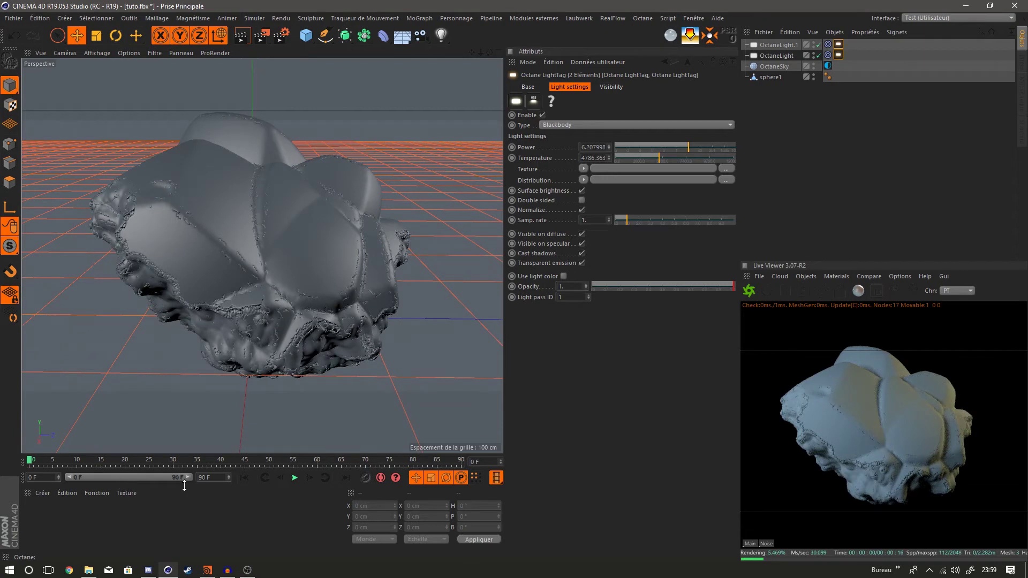
pyautogui.click(42, 493)
pyautogui.moveTo(82, 417)
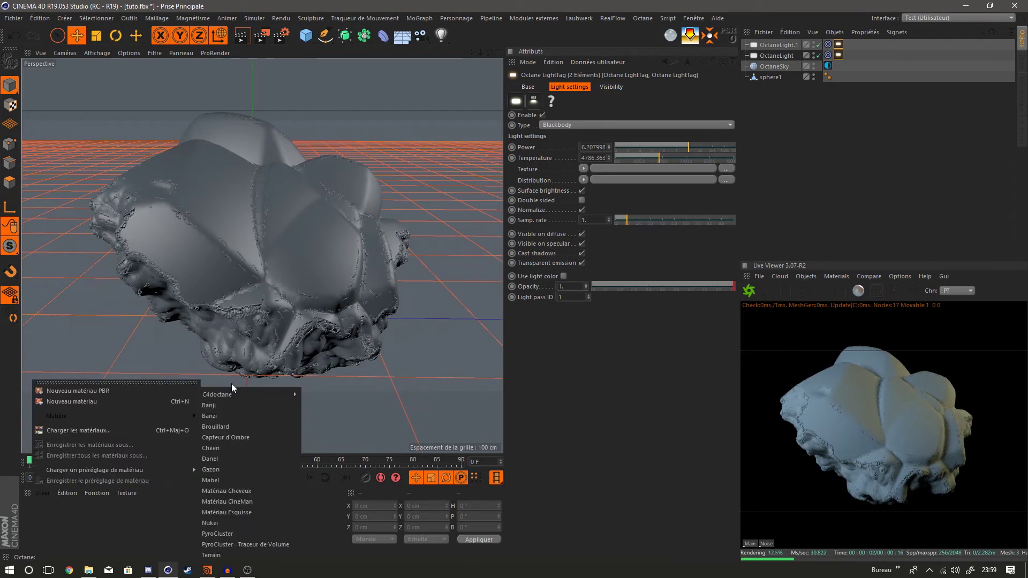
pyautogui.moveTo(300, 394)
pyautogui.click(337, 393)
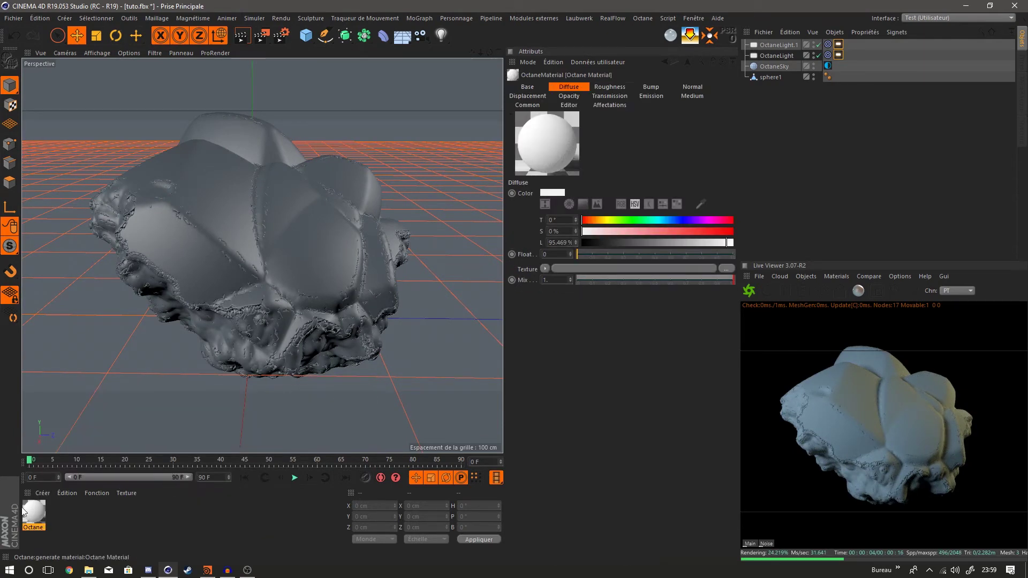
pyautogui.moveTo(291, 200); pyautogui.dragTo(301, 187)
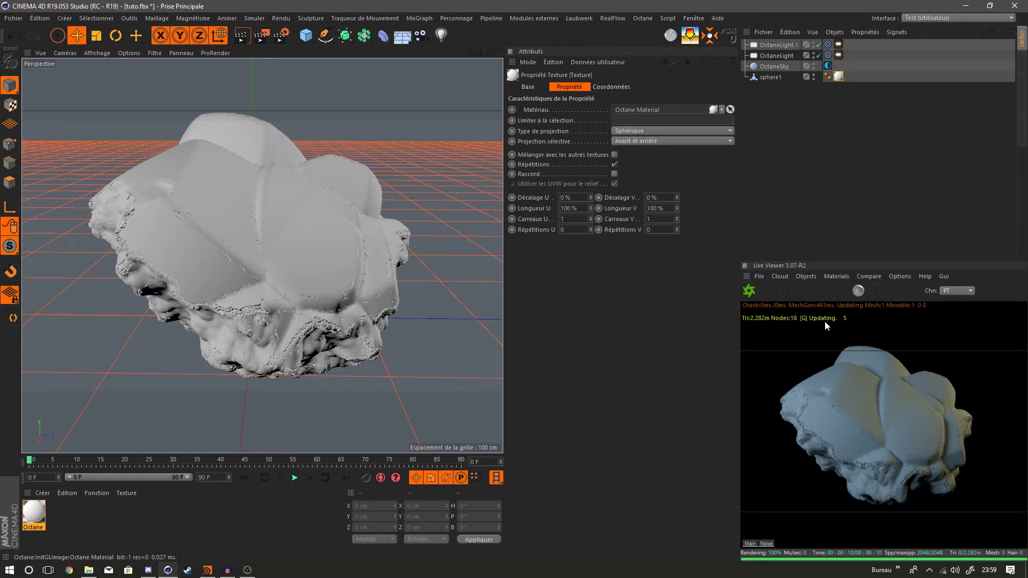
# Step: Open the rock's Octane material for editing and set its material type to Specular
pyautogui.doubleClick(32, 516)
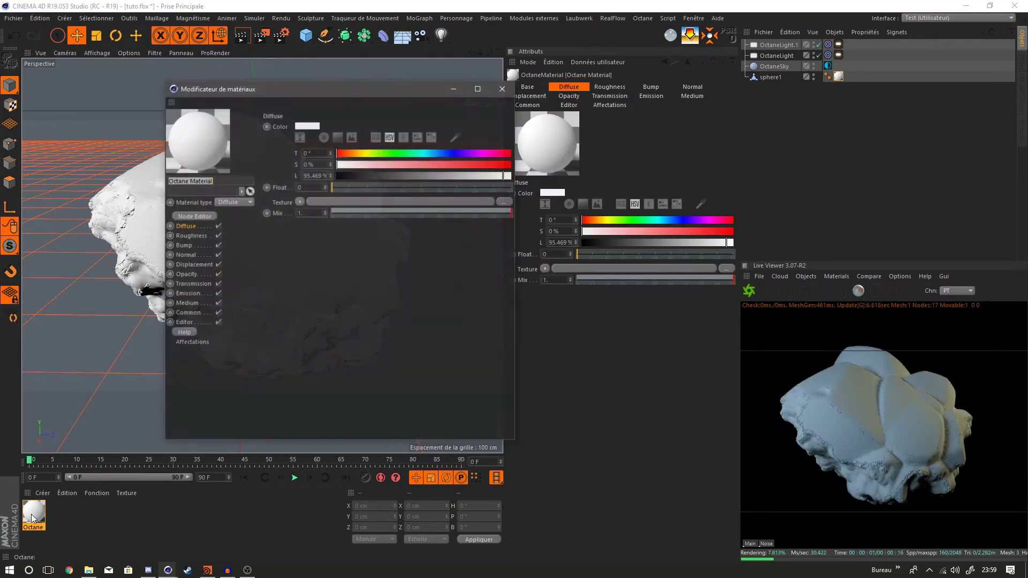
pyautogui.moveTo(297, 86); pyautogui.dragTo(266, 69)
pyautogui.click(200, 182)
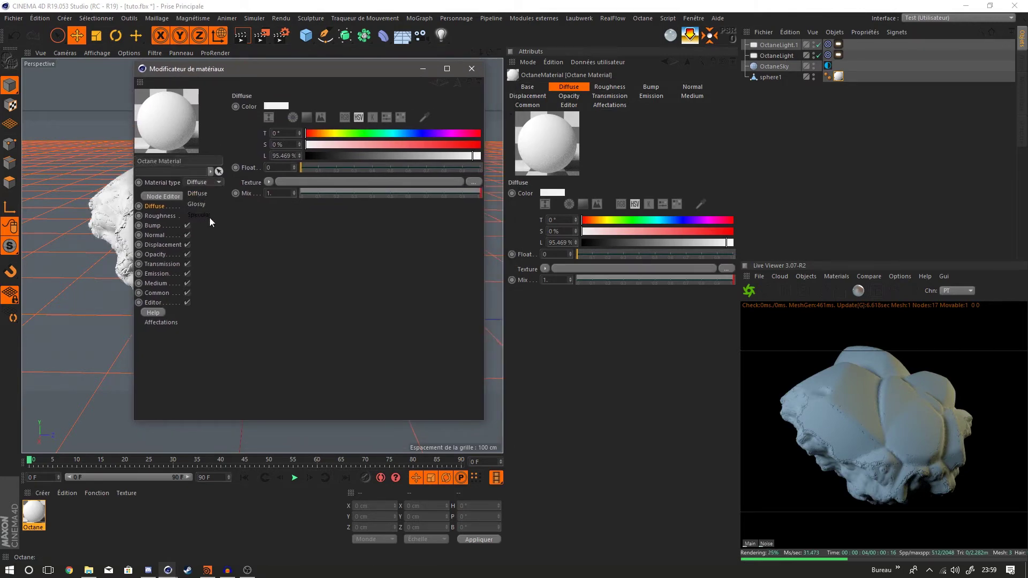
pyautogui.click(211, 208)
# Step: Add a scattering medium to the material's Medium channel and show its shader settings in a maximized material editor
pyautogui.click(159, 314)
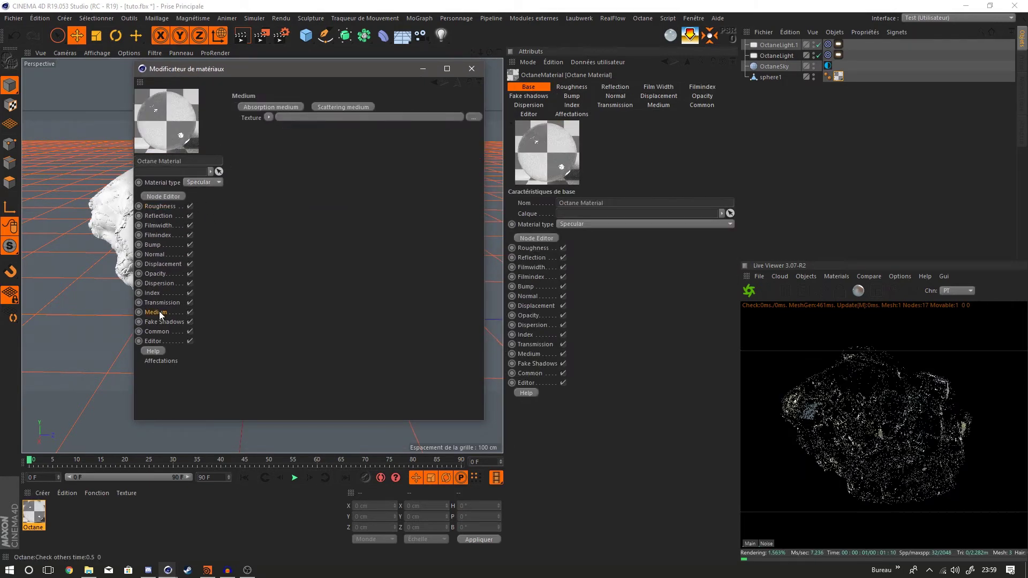
pyautogui.click(350, 114)
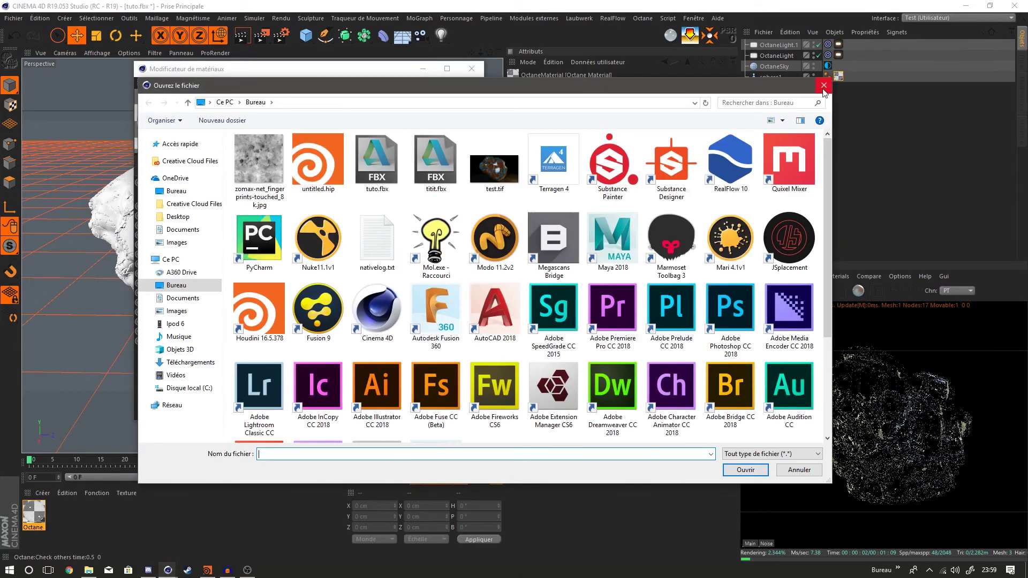
pyautogui.click(824, 84)
pyautogui.click(355, 106)
pyautogui.click(273, 133)
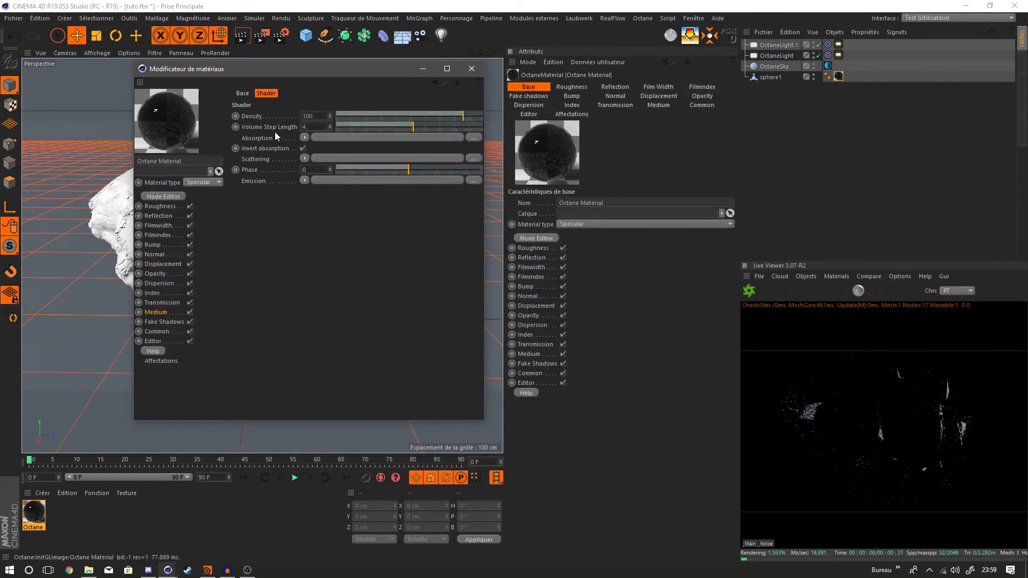
pyautogui.click(447, 68)
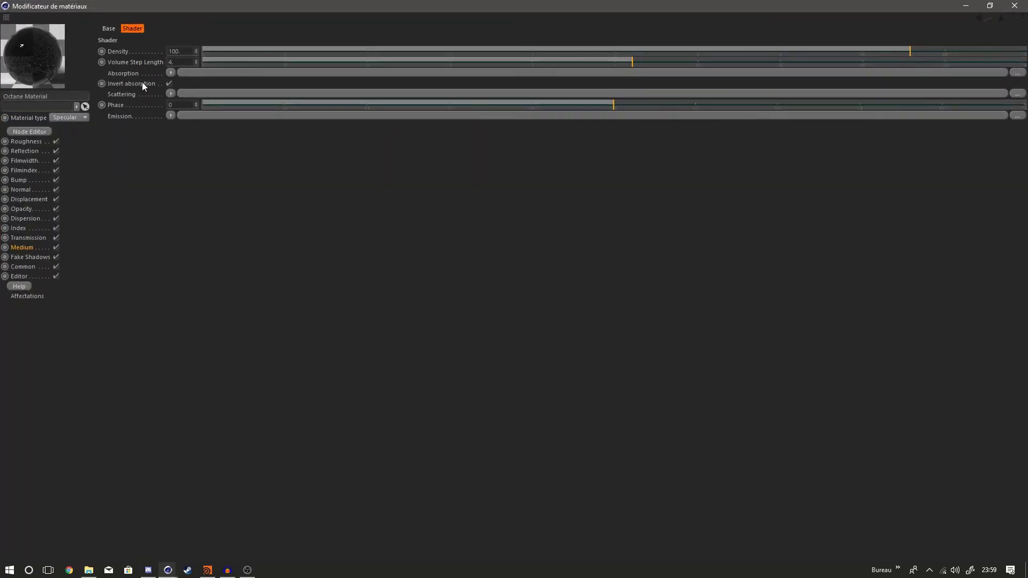
# Step: Assign an Octane Falloffmap to the scattering medium's absorption and an Octane Noise to its scattering
pyautogui.click(171, 73)
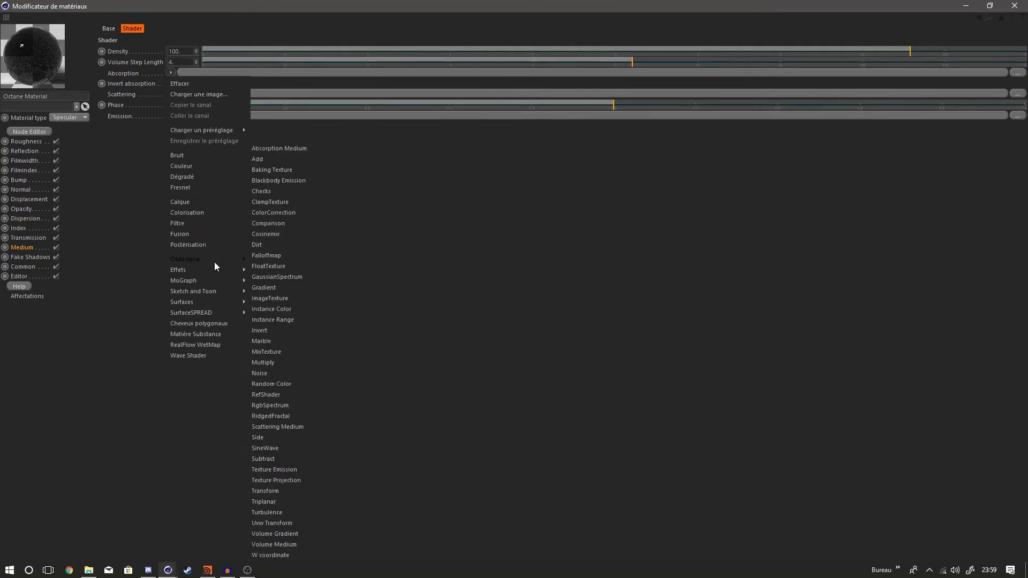
pyautogui.moveTo(221, 260)
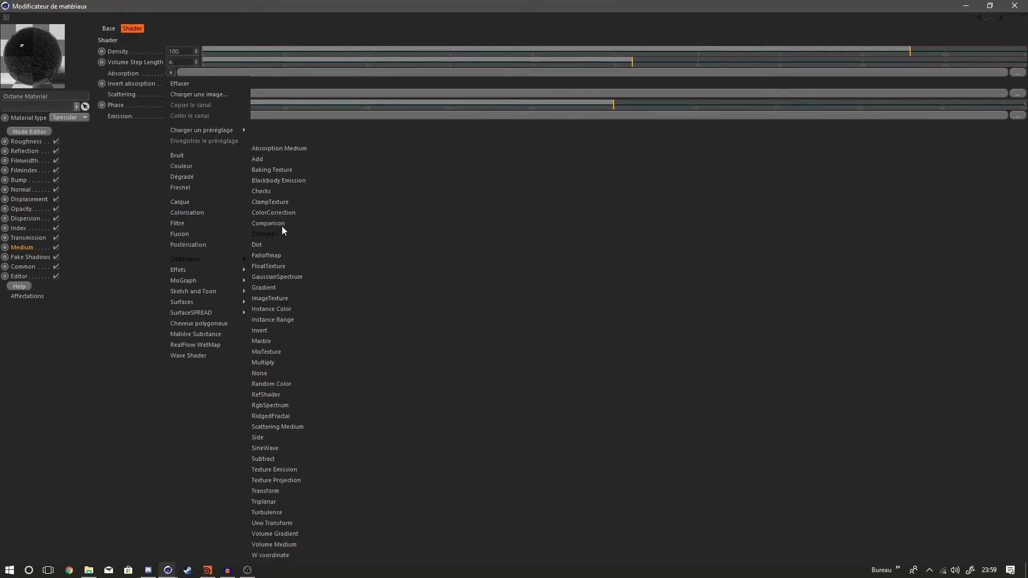
pyautogui.click(285, 254)
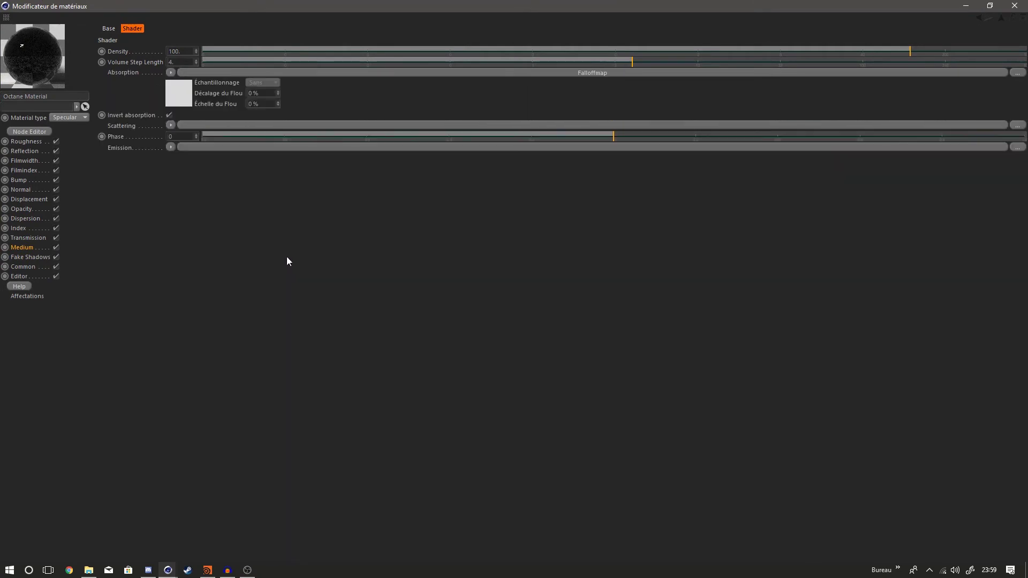
pyautogui.click(172, 125)
pyautogui.moveTo(217, 315)
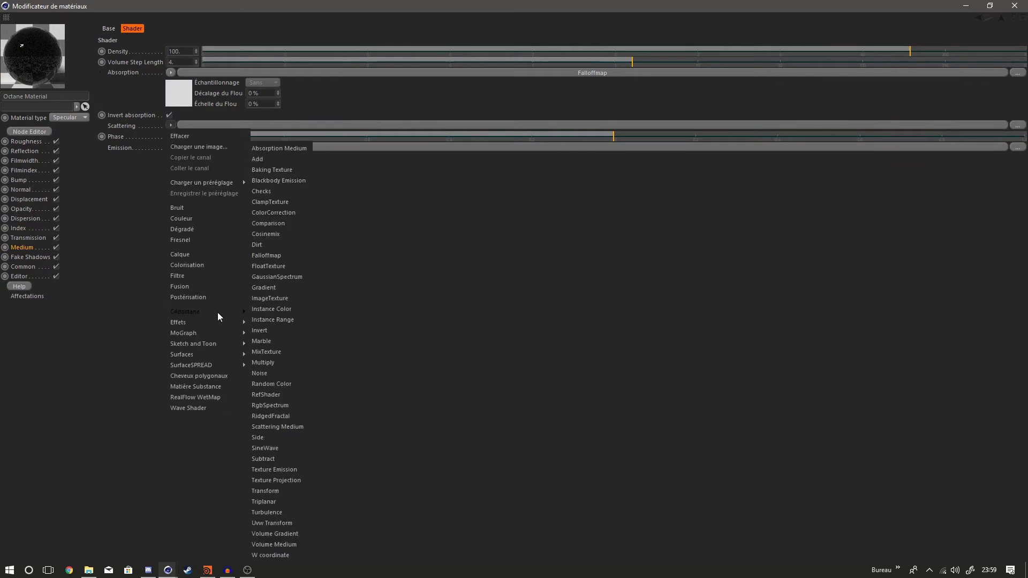
pyautogui.click(276, 372)
# Step: Assign an Octane RgbSpectrum shader to the scattering medium's emission and open its color settings
pyautogui.click(170, 180)
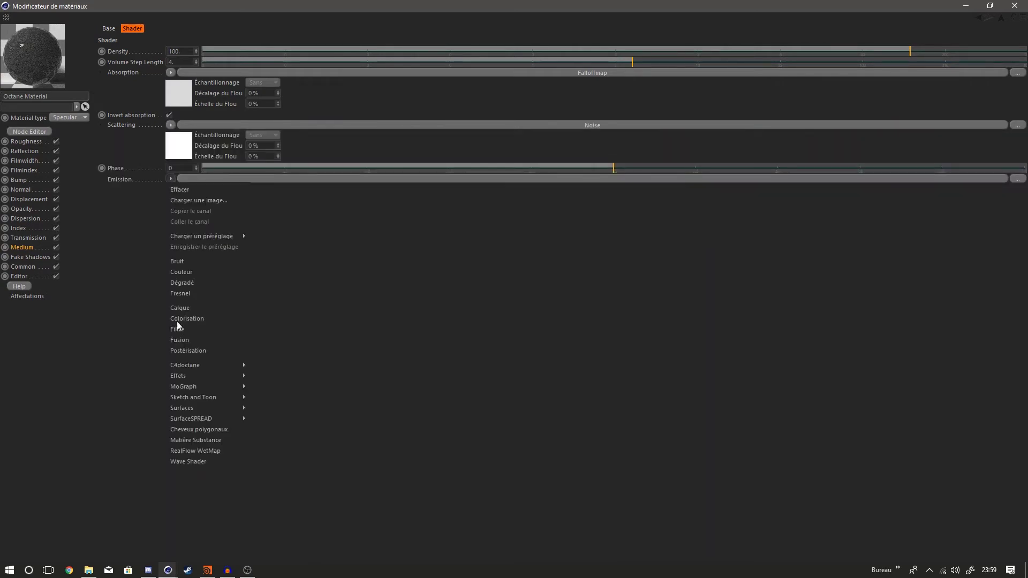
pyautogui.moveTo(201, 365)
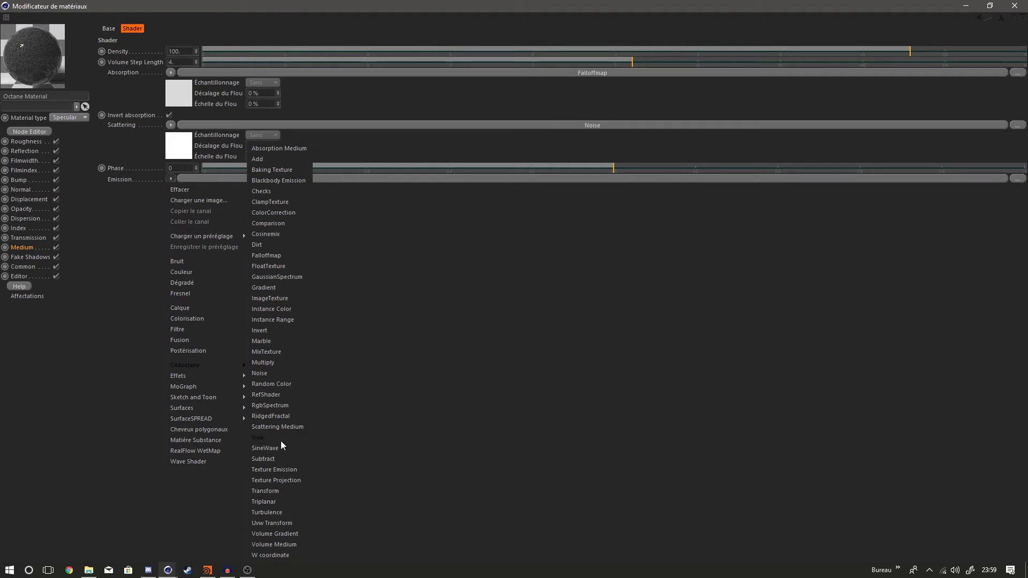
pyautogui.click(276, 407)
pyautogui.click(181, 202)
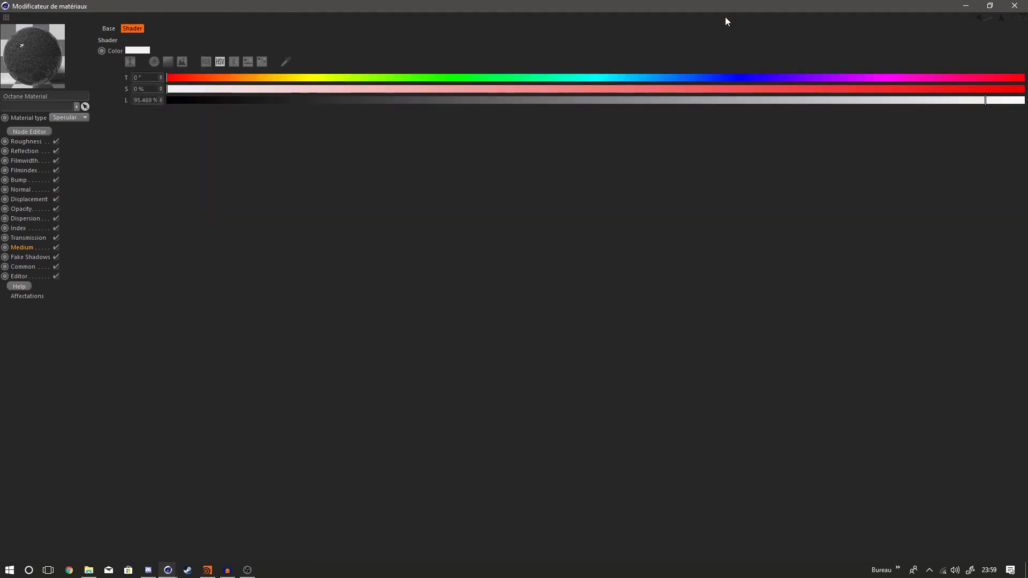
# Step: Set the emission color to blue with hue 207°, saturation 100% and lightness 100%, and copy it to the Transmission color
pyautogui.moveTo(641, 74); pyautogui.dragTo(666, 69)
pyautogui.moveTo(768, 88); pyautogui.dragTo(1026, 102)
pyautogui.moveTo(146, 50); pyautogui.dragTo(65, 92)
pyautogui.moveTo(37, 248); pyautogui.dragTo(138, 43)
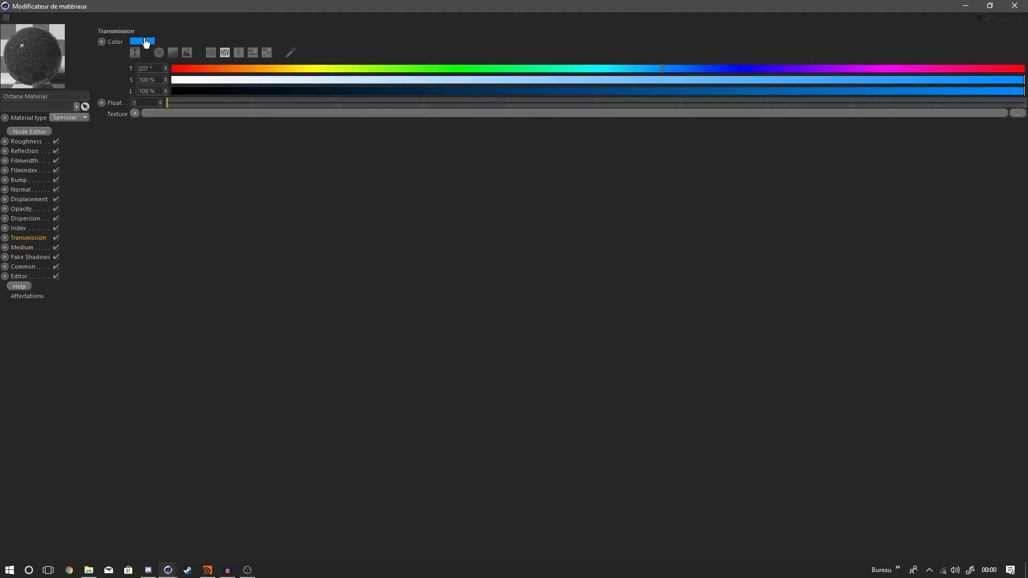
# Step: Set the medium's scattering noise to the Circular type with 16 octaves
pyautogui.click(29, 247)
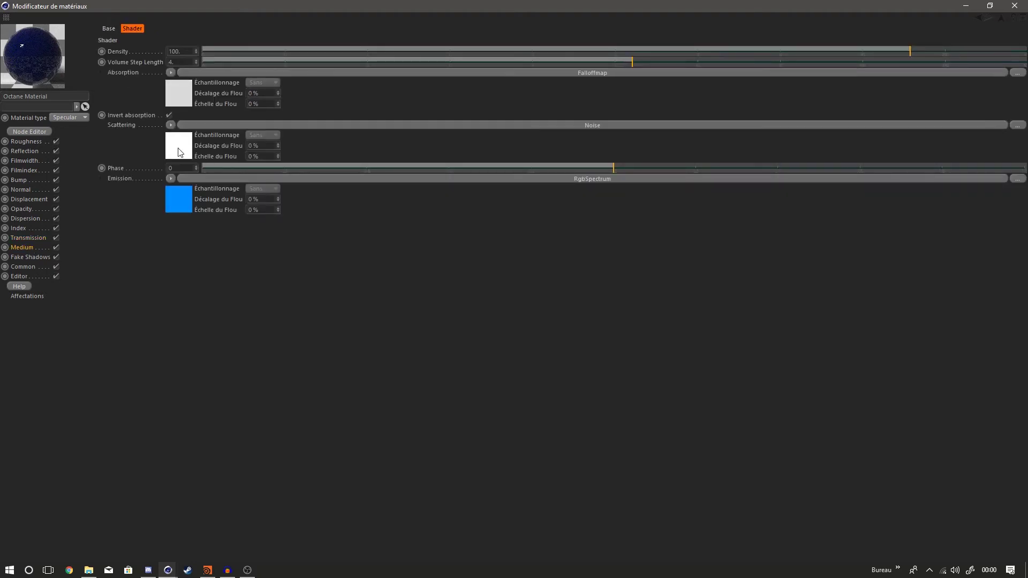
pyautogui.click(180, 152)
pyautogui.click(214, 51)
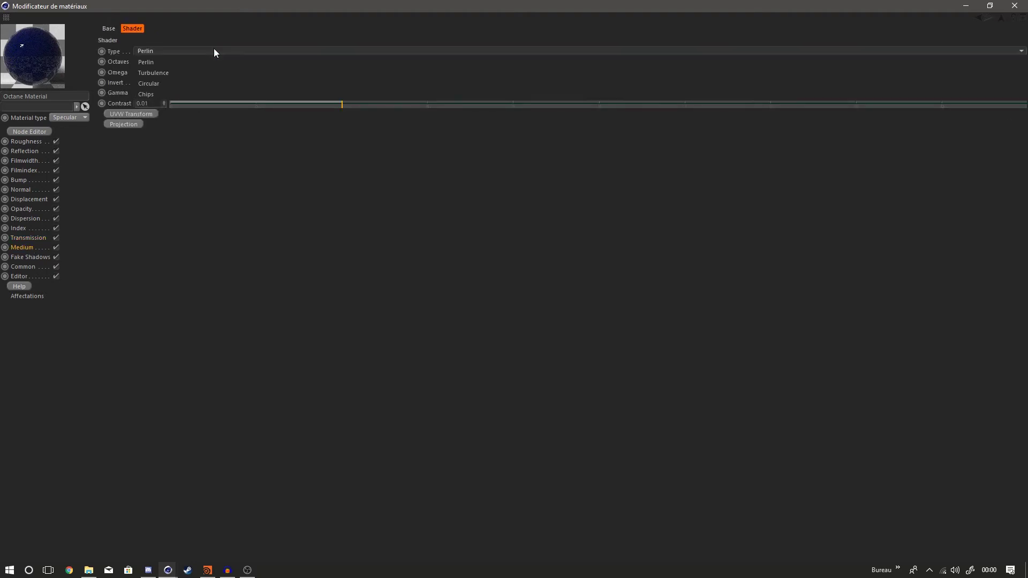
pyautogui.click(201, 81)
pyautogui.moveTo(495, 62); pyautogui.dragTo(1014, 8)
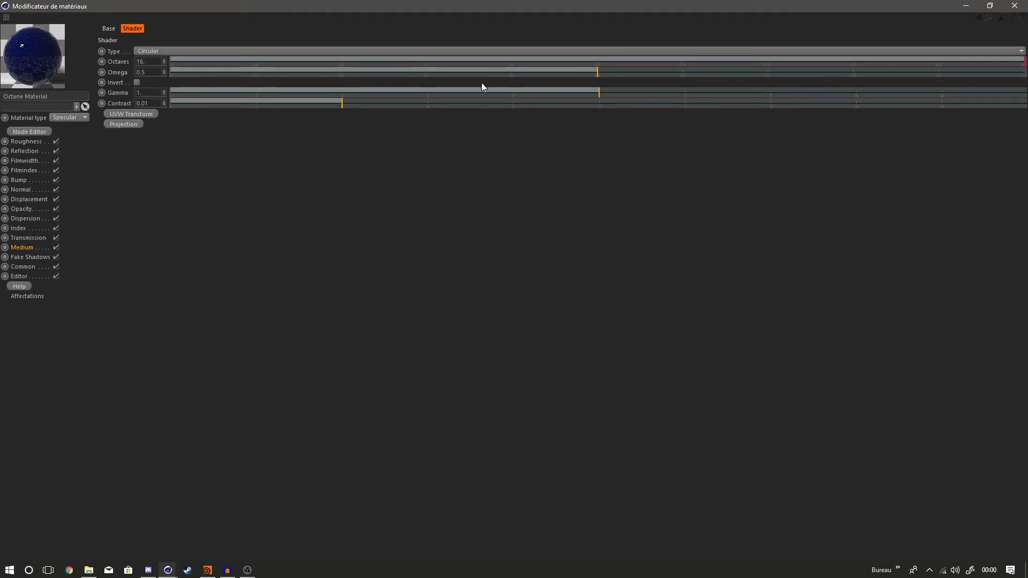
# Step: Set the medium's scattering noise gamma to about 0.025 and its contrast to about 0.0025
pyautogui.moveTo(275, 90); pyautogui.dragTo(256, 93)
pyautogui.moveTo(256, 103); pyautogui.dragTo(240, 102)
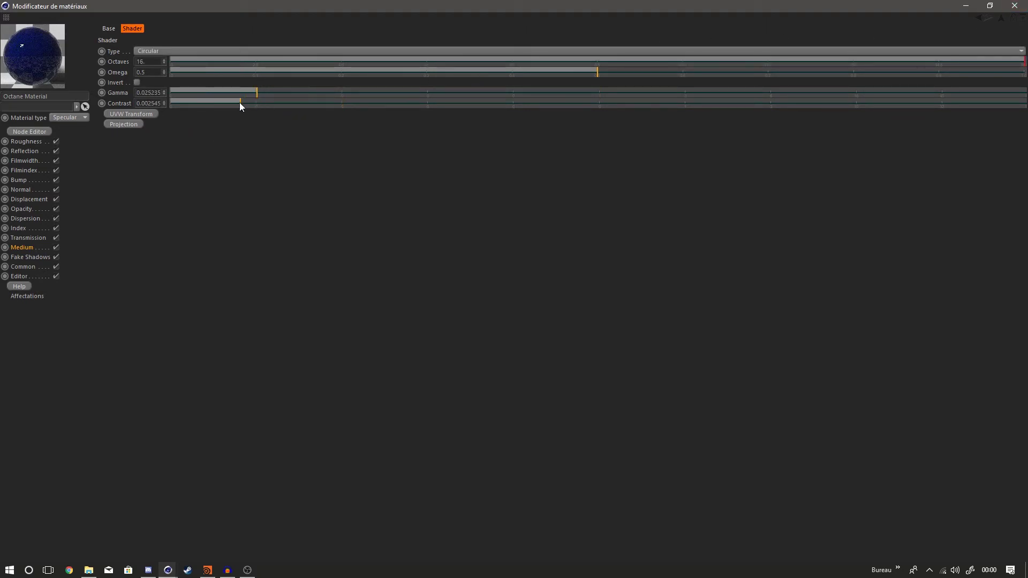
pyautogui.click(1001, 18)
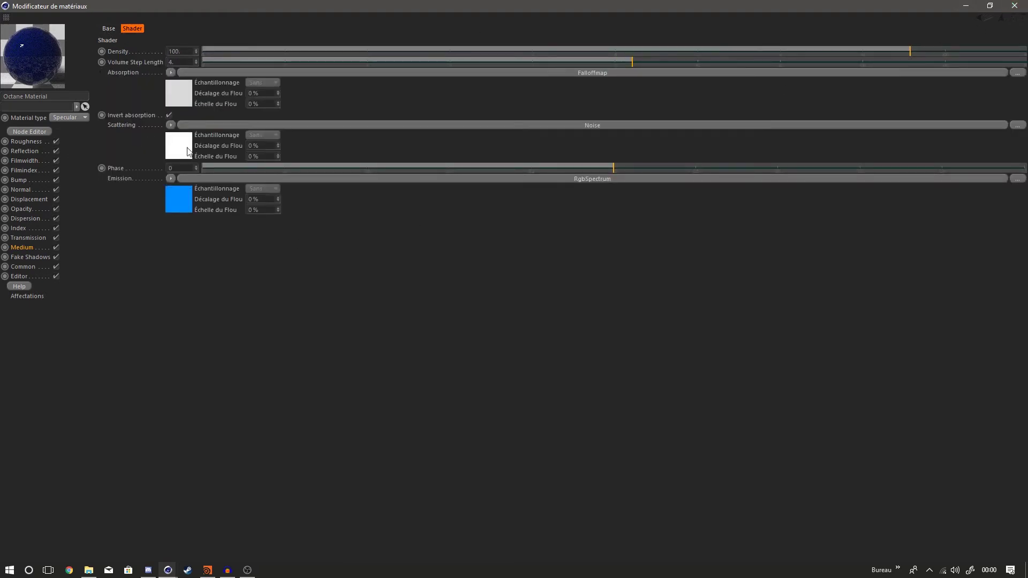
# Step: Load the image zomax-net_fingerprints-touched_8k.jpg as the texture of the material's Roughness channel
pyautogui.click(18, 180)
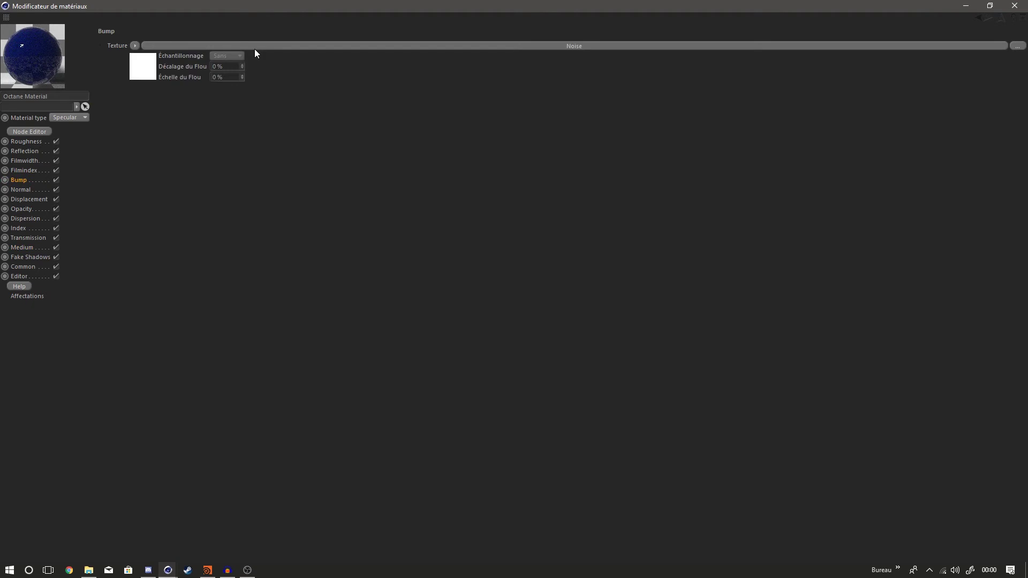
pyautogui.moveTo(78, 8); pyautogui.dragTo(196, 15)
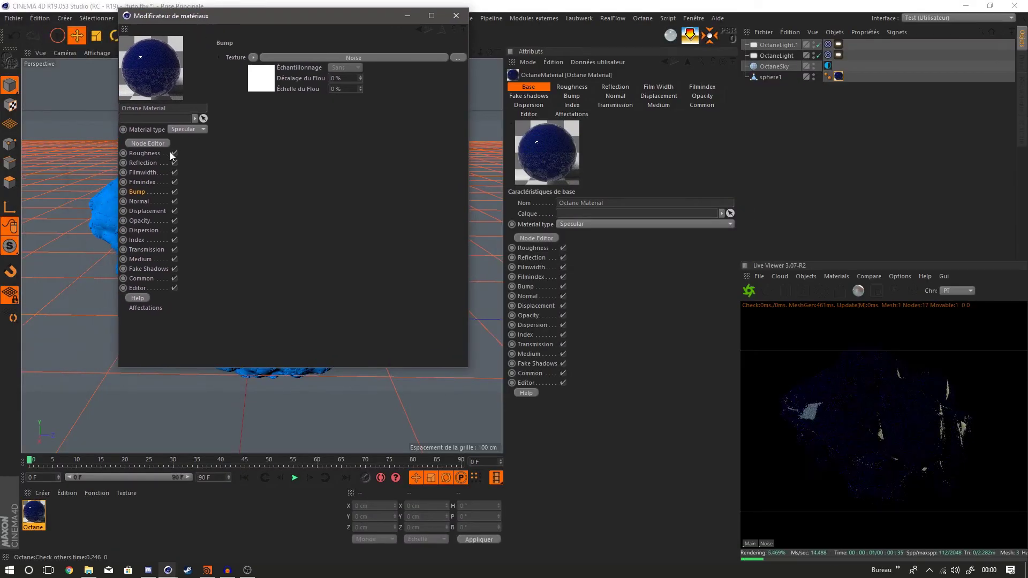
pyautogui.click(143, 152)
pyautogui.click(458, 129)
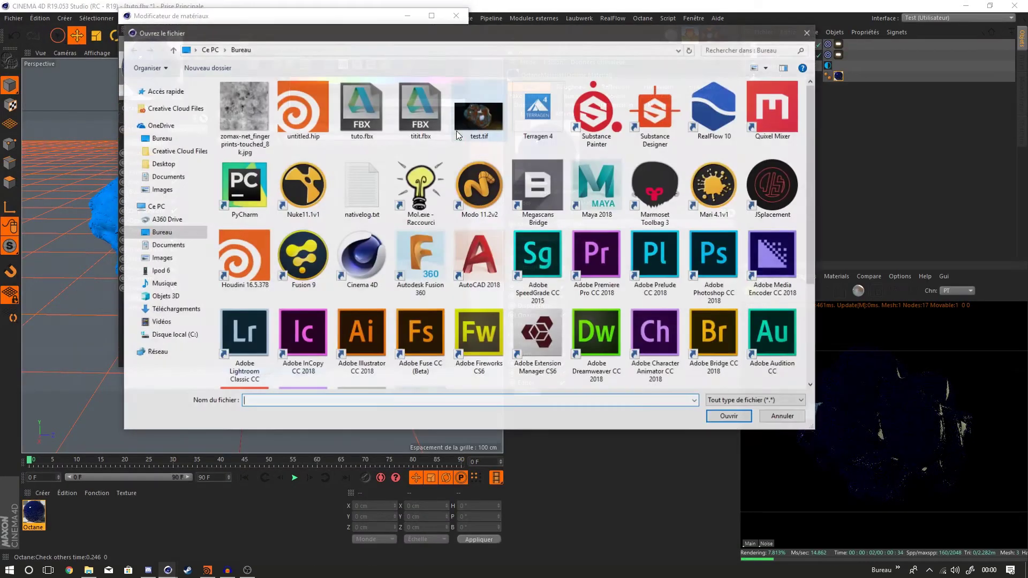
pyautogui.press('Escape')
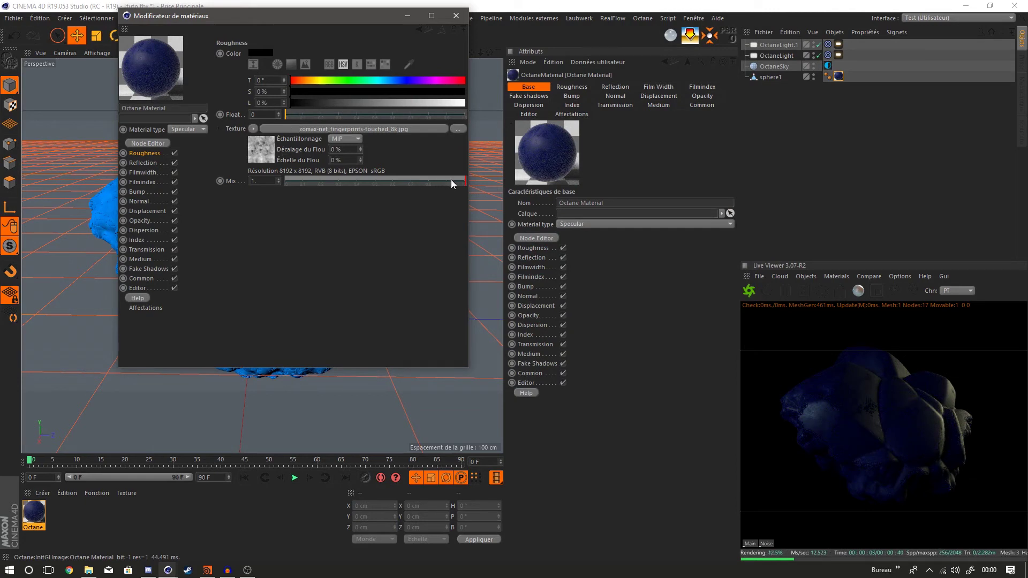
# Step: Set the roughness float to about 0.143 and its mix to about 0.607, and lower the scattering medium's density
pyautogui.moveTo(441, 182); pyautogui.dragTo(394, 177)
pyautogui.moveTo(287, 114); pyautogui.dragTo(312, 114)
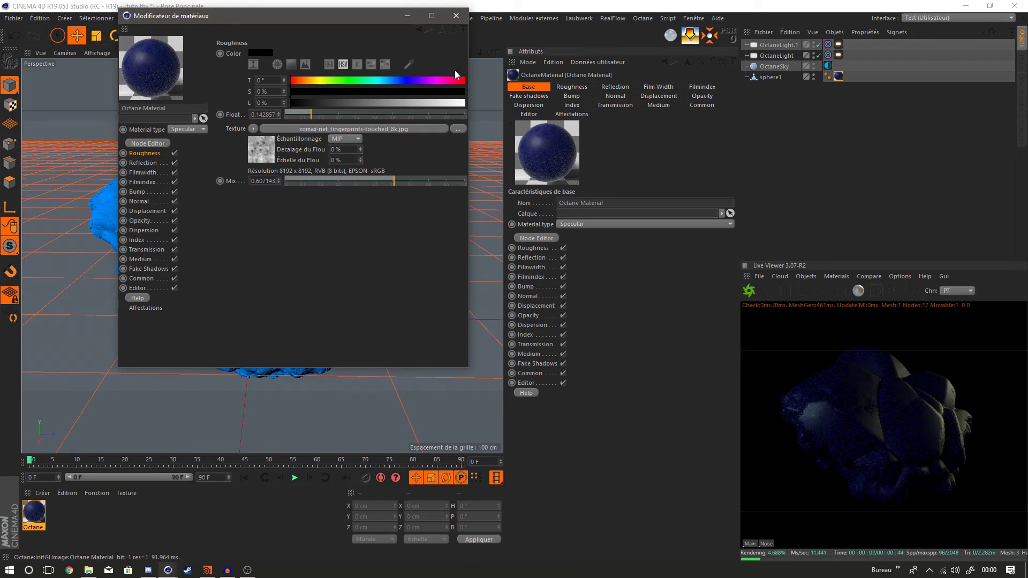
pyautogui.click(143, 262)
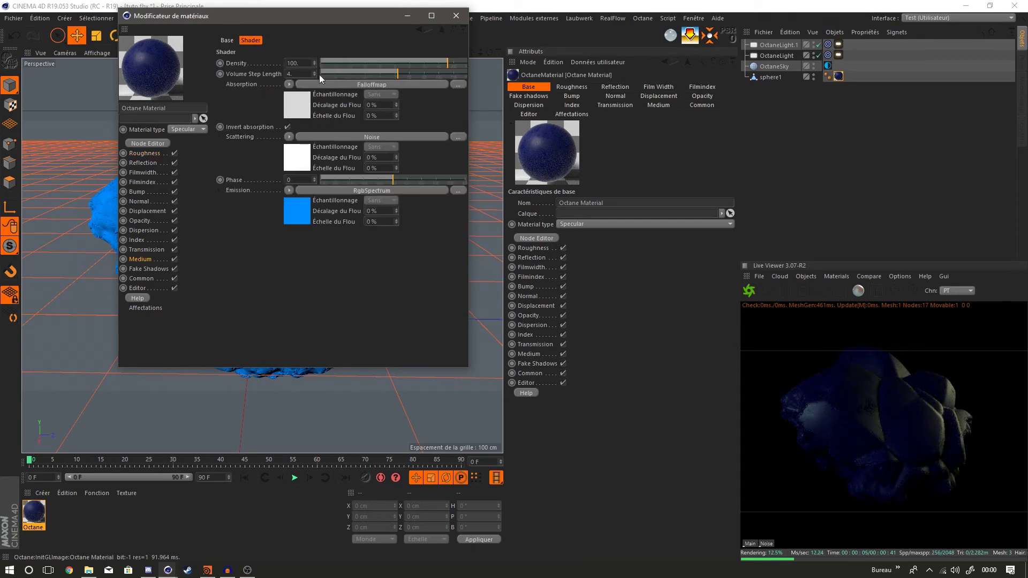
pyautogui.moveTo(448, 61); pyautogui.dragTo(429, 60)
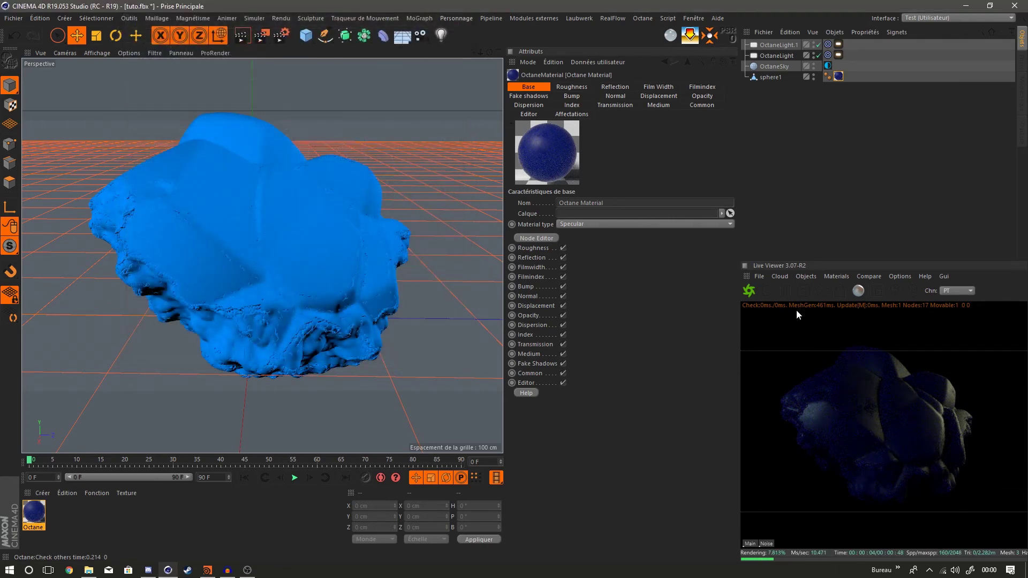
# Step: Add an Octane Vdb Volume and load vdbcloud_101_standardpuffycloud1.vdb from the 10 VDB Clouds folder into it
pyautogui.click(802, 275)
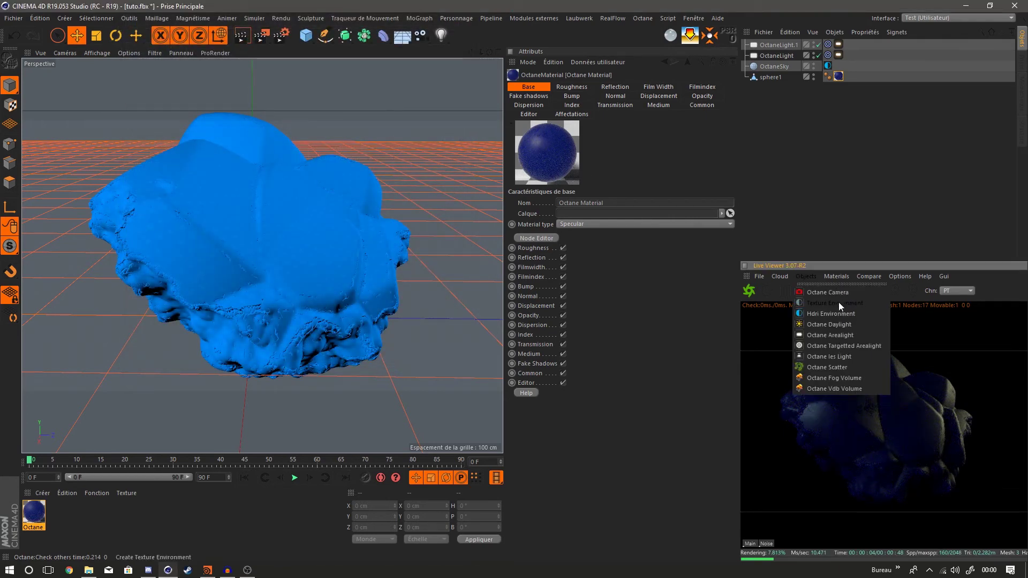
pyautogui.click(842, 388)
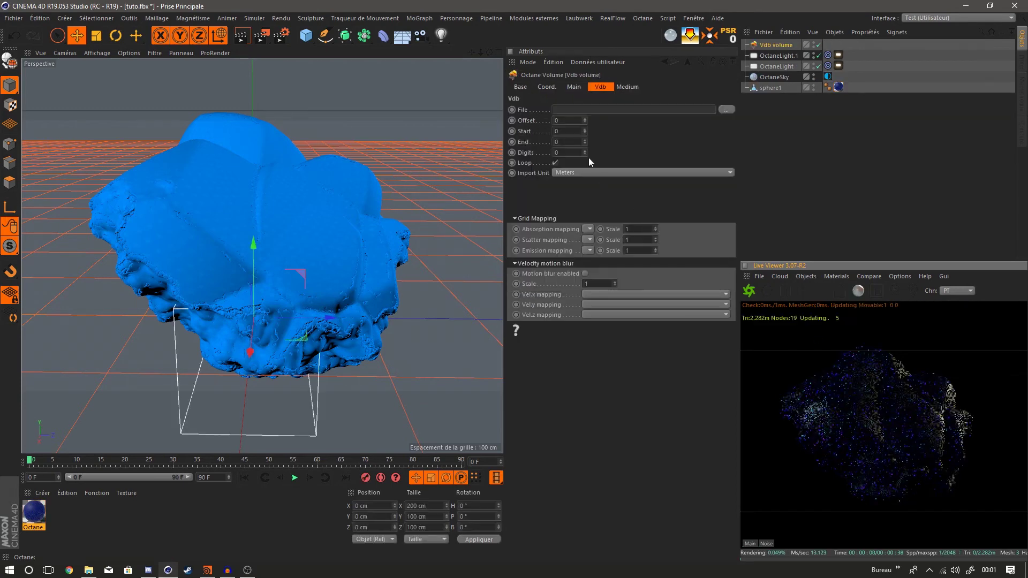
pyautogui.click(722, 112)
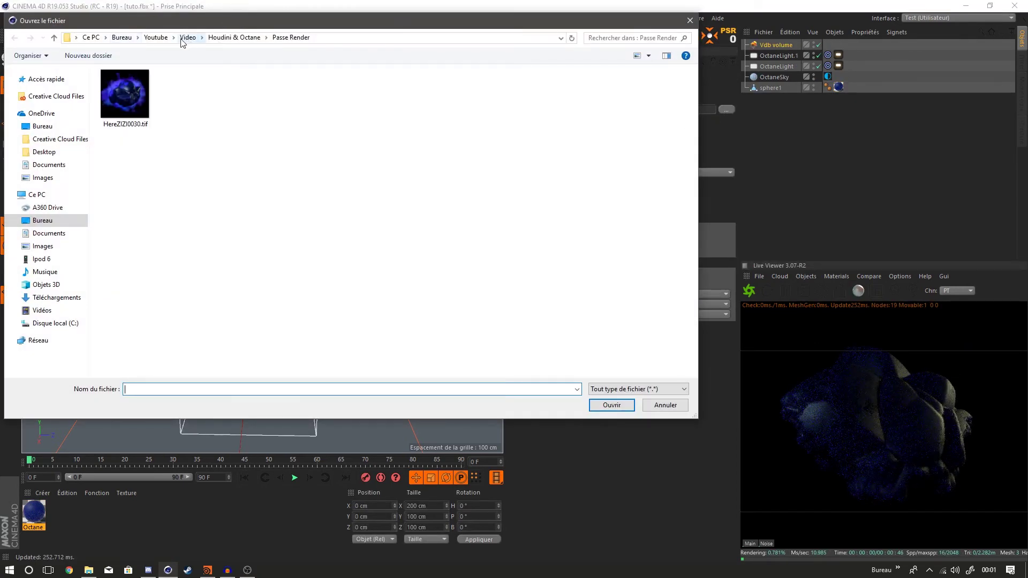
pyautogui.click(122, 38)
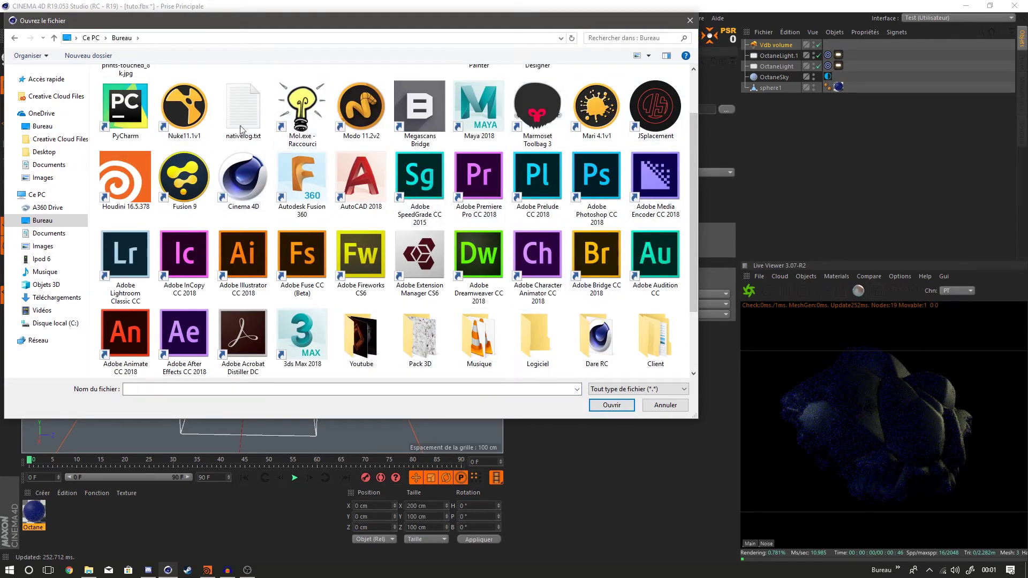
pyautogui.scroll(-2, 302, 257)
pyautogui.doubleClick(145, 338)
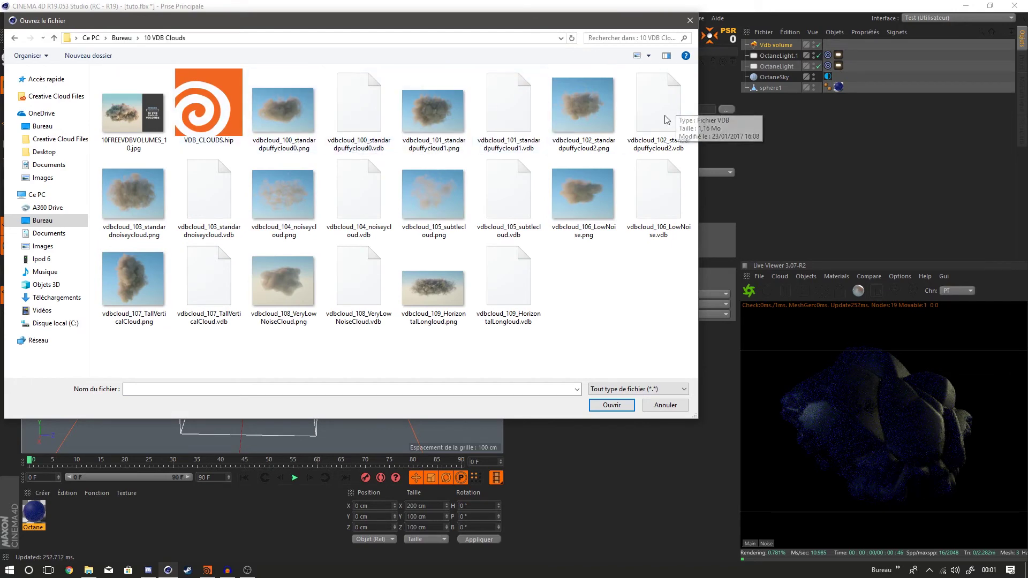
pyautogui.doubleClick(514, 104)
# Step: Set the VDB volume's import unit to Hectometers and move it around the rock to about X -99, Y 35, Z 12 cm
pyautogui.click(625, 171)
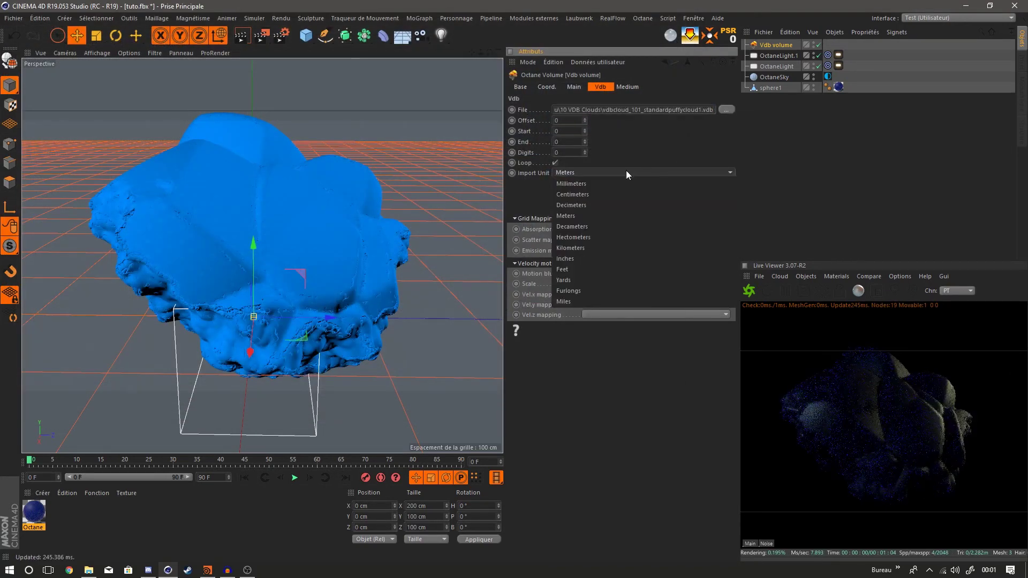
pyautogui.click(592, 236)
pyautogui.keyDown('alt'); pyautogui.moveTo(365, 288); pyautogui.dragTo(339, 285); pyautogui.keyUp('alt')
pyautogui.moveTo(294, 322); pyautogui.dragTo(319, 271)
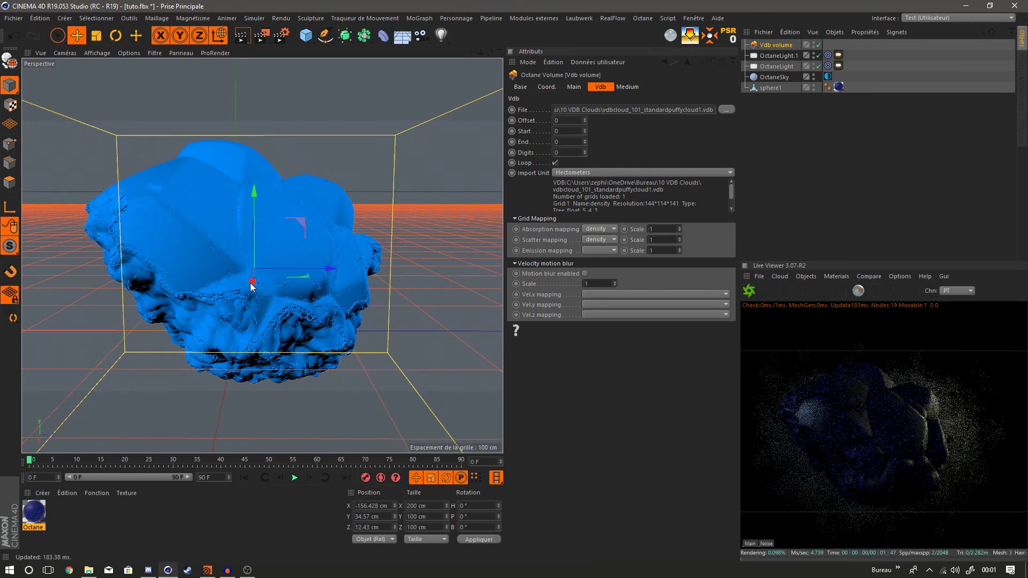
pyautogui.moveTo(251, 284); pyautogui.dragTo(217, 280)
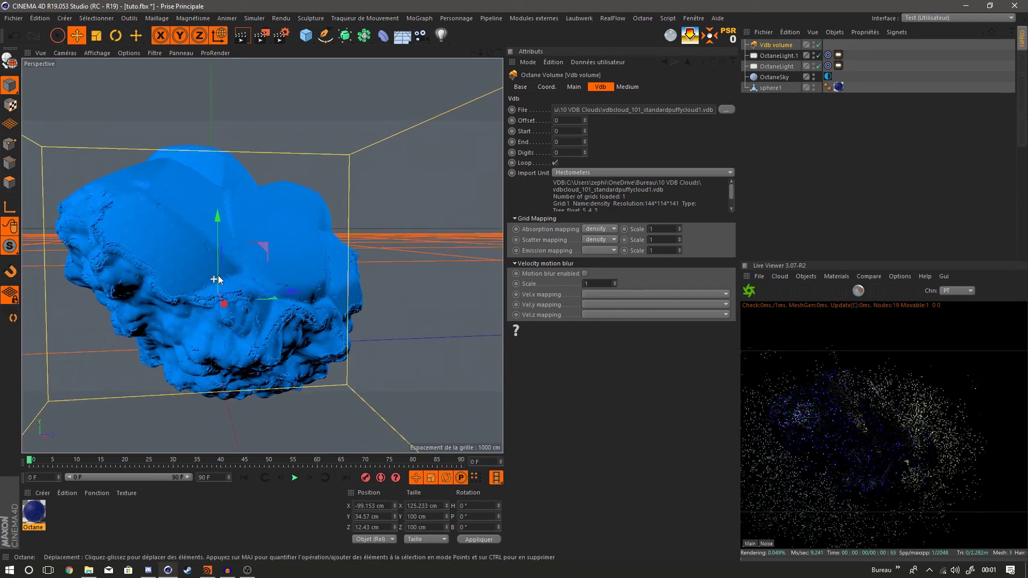
pyautogui.keyDown('alt'); pyautogui.moveTo(222, 268); pyautogui.dragTo(262, 255, button='middle'); pyautogui.keyUp('alt')
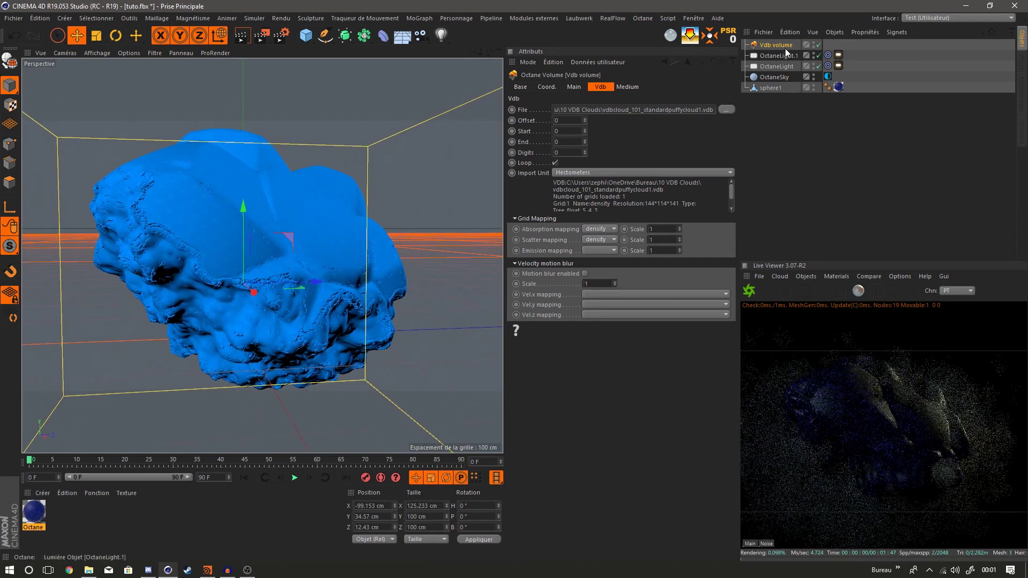
# Step: Set the volume medium's absorption color to hue 205°, saturation 59%, lightness 100%, and move the volume to about Z 48 cm
pyautogui.click(600, 87)
pyautogui.click(627, 87)
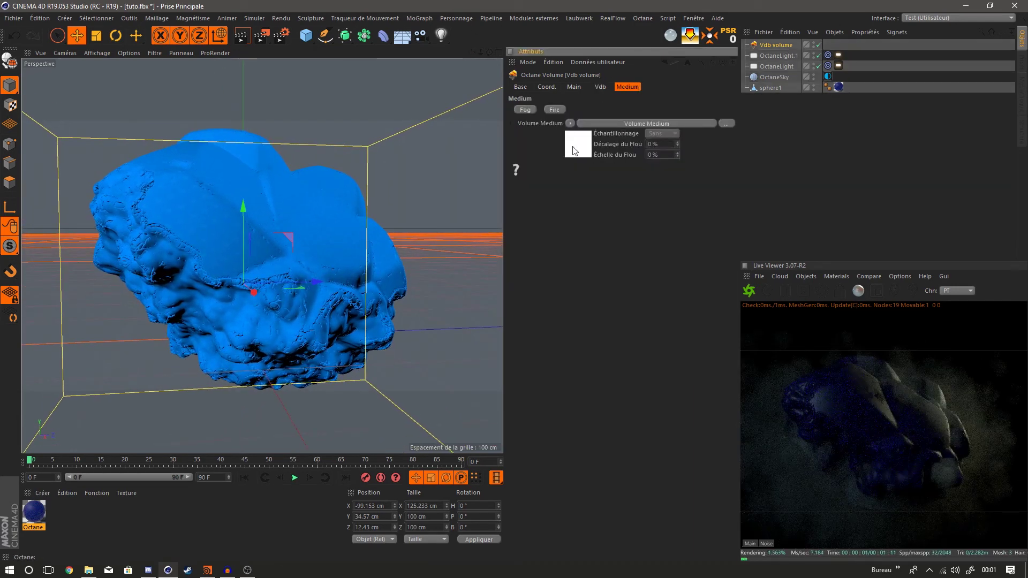
pyautogui.click(572, 148)
pyautogui.click(538, 131)
pyautogui.click(532, 111)
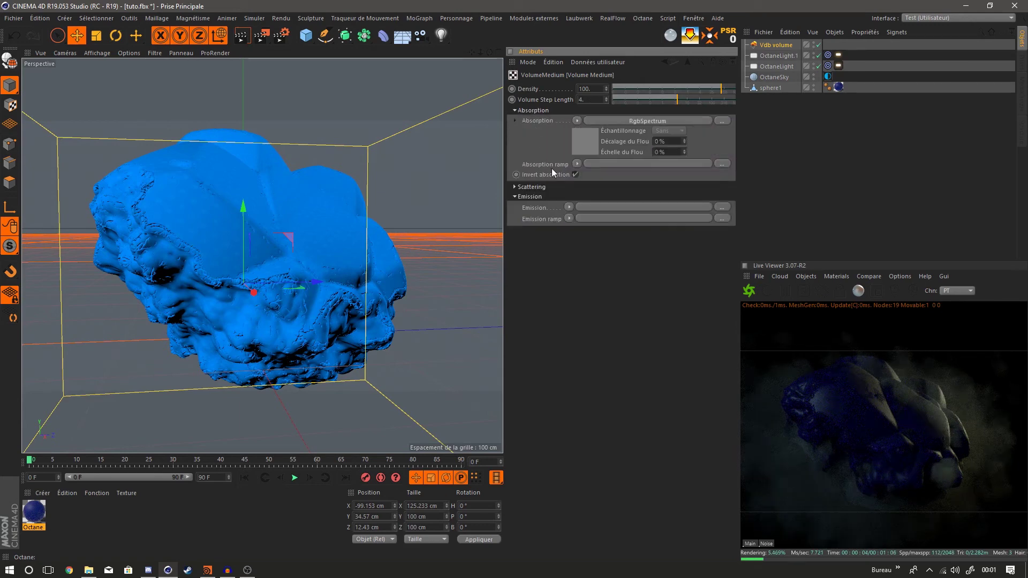
pyautogui.click(544, 186)
pyautogui.click(649, 121)
pyautogui.click(658, 136)
pyautogui.click(669, 147)
pyautogui.moveTo(732, 157); pyautogui.dragTo(763, 163)
pyautogui.click(666, 134)
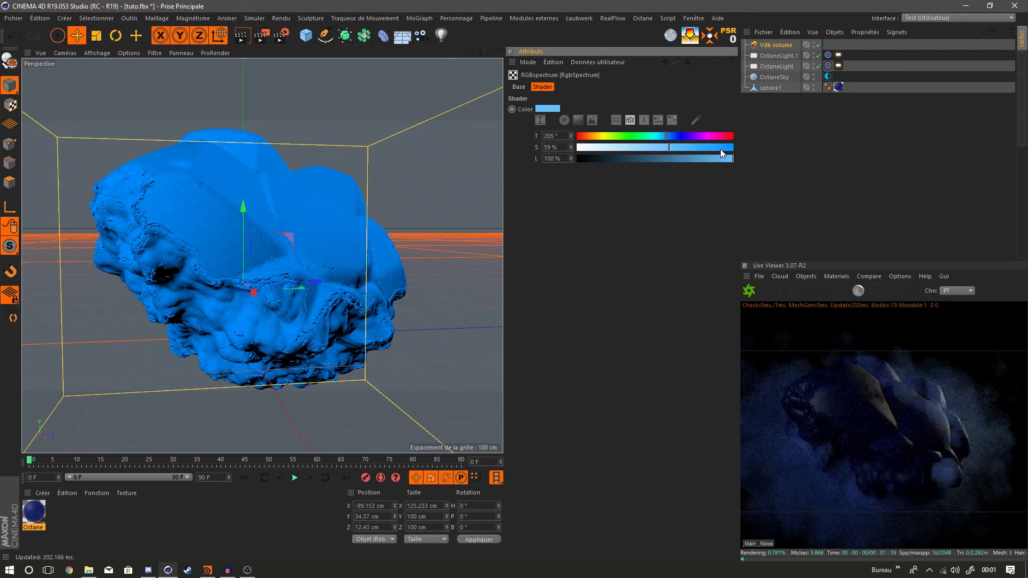
pyautogui.moveTo(297, 288); pyautogui.dragTo(330, 288)
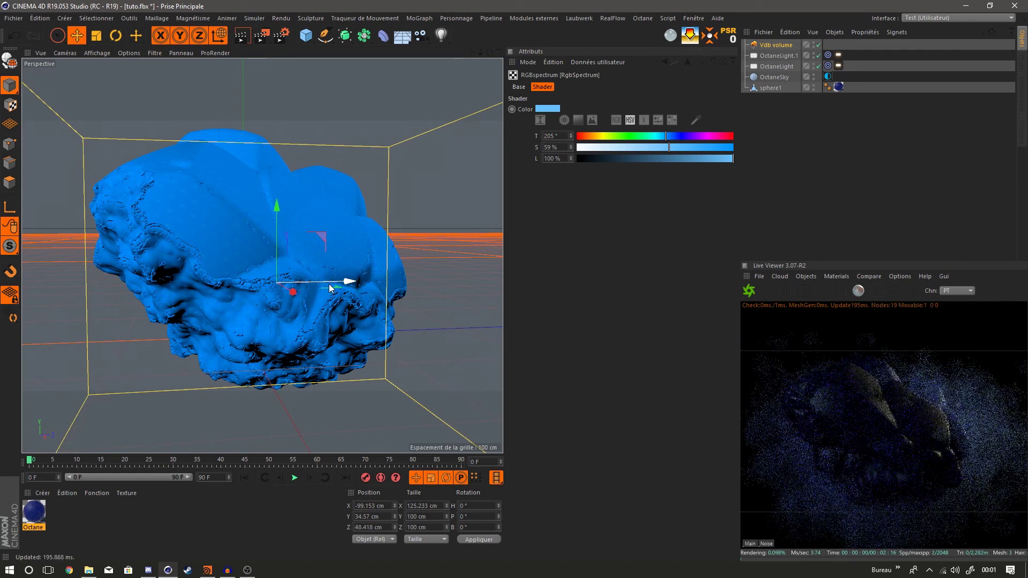
# Step: Set the volume medium's scattering color to purple with hue 295°, saturation 89% and lightness 53%
pyautogui.click(689, 61)
pyautogui.click(584, 216)
pyautogui.click(712, 136)
pyautogui.click(717, 148)
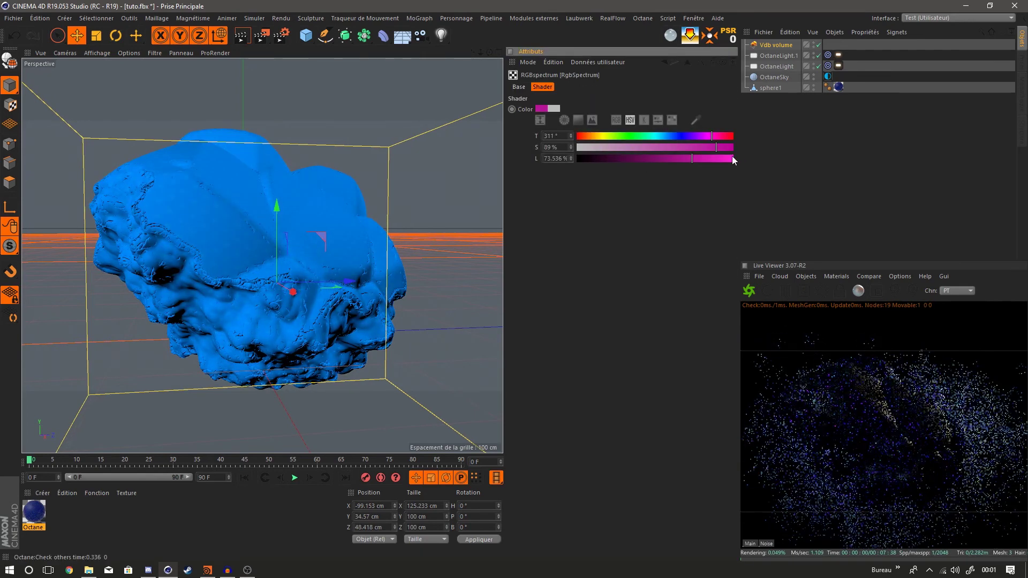
pyautogui.click(731, 159)
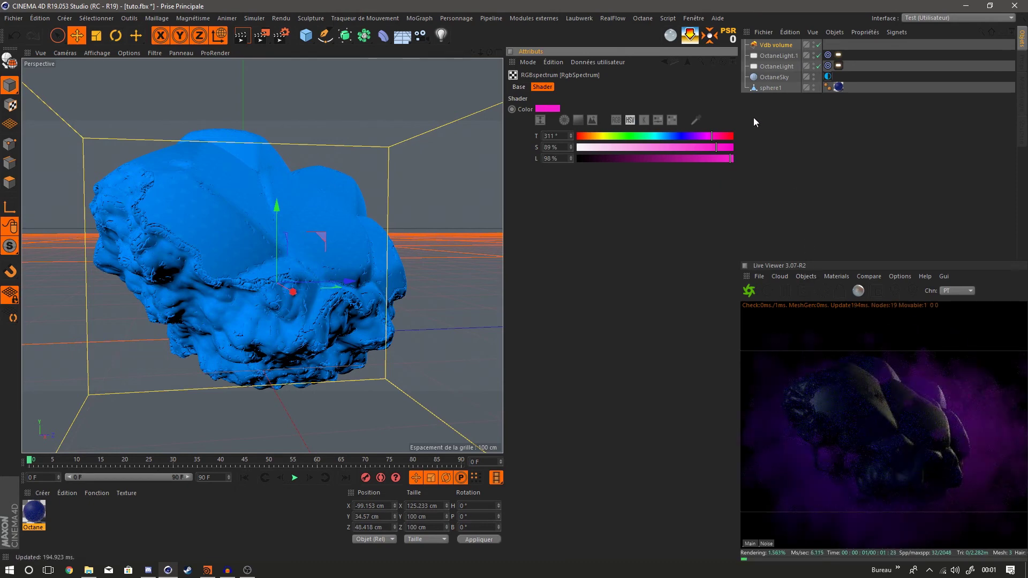
pyautogui.click(704, 136)
pyautogui.click(659, 159)
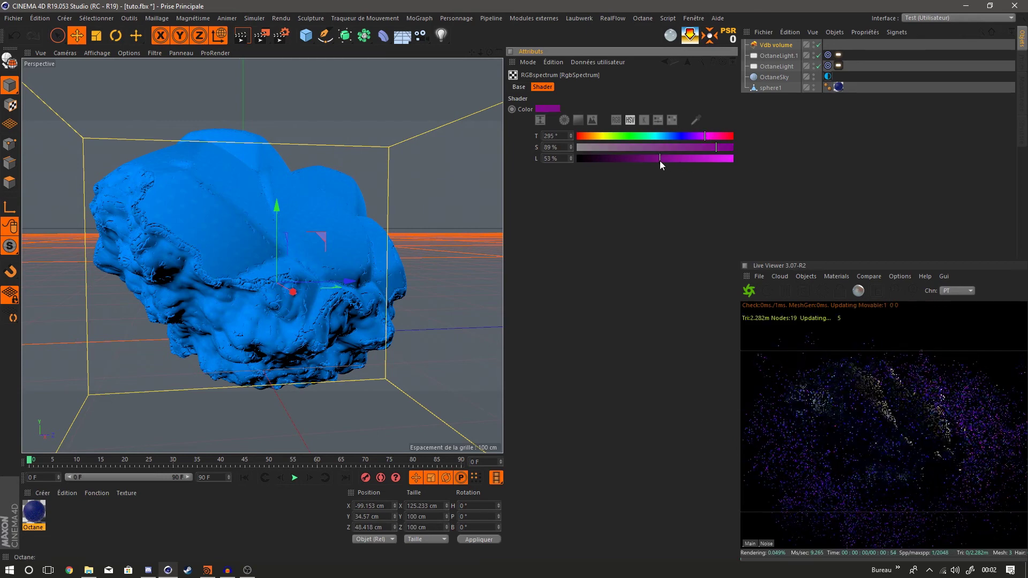
pyautogui.click(687, 62)
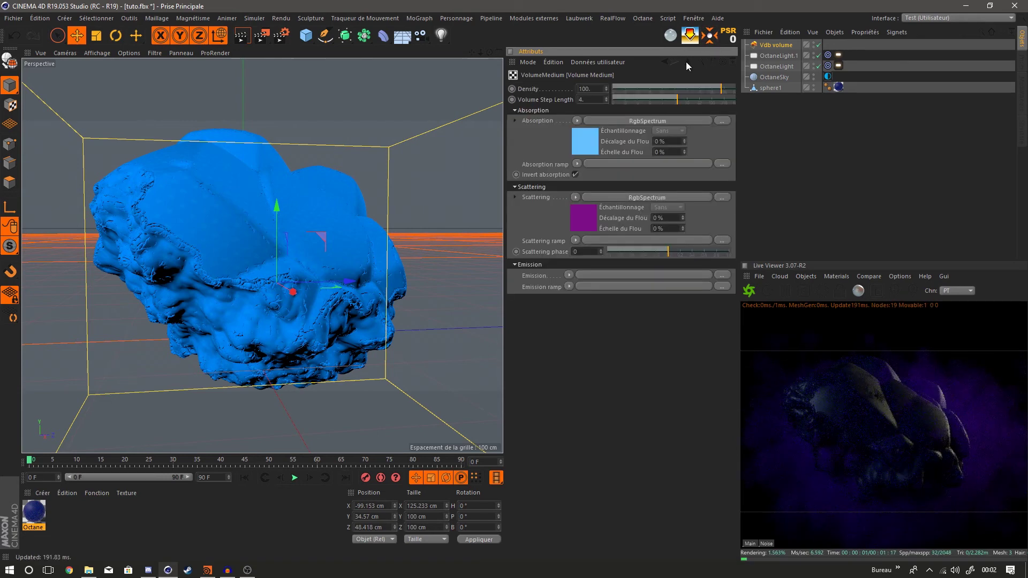
# Step: Assign an Octane Texture Emission to the volume medium's emission and set its power to about 0.0011
pyautogui.click(569, 276)
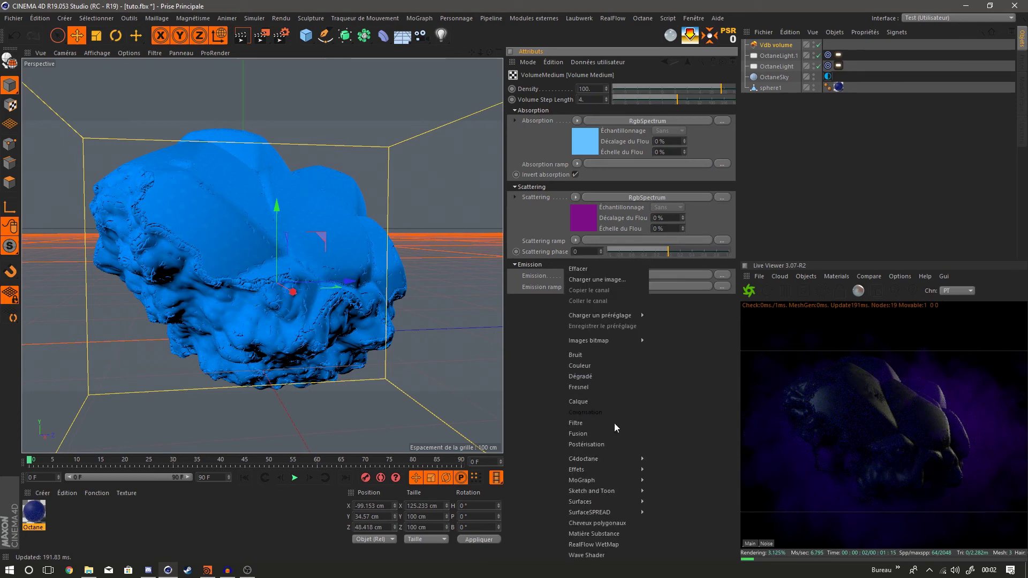
pyautogui.moveTo(622, 461)
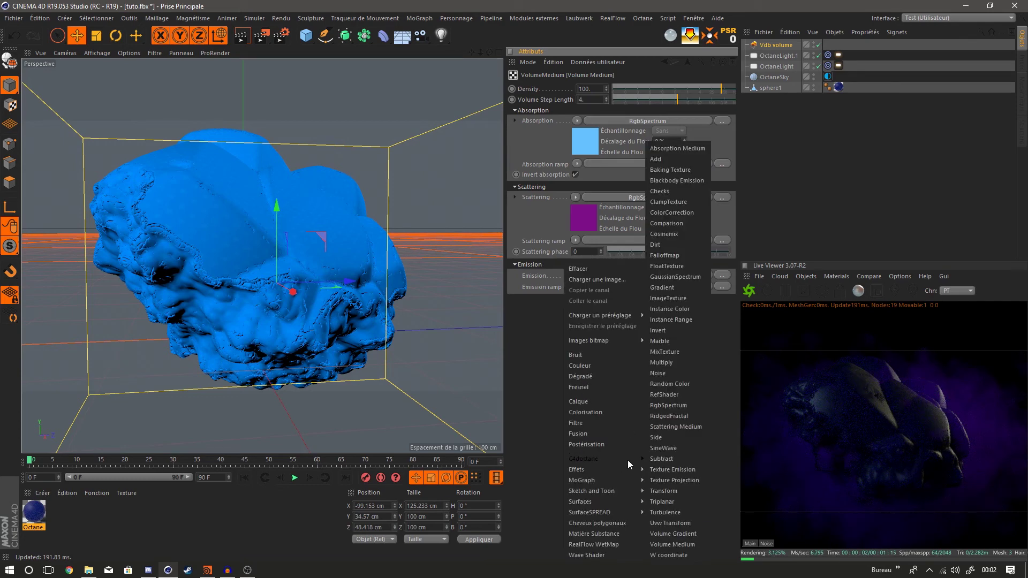
pyautogui.click(685, 470)
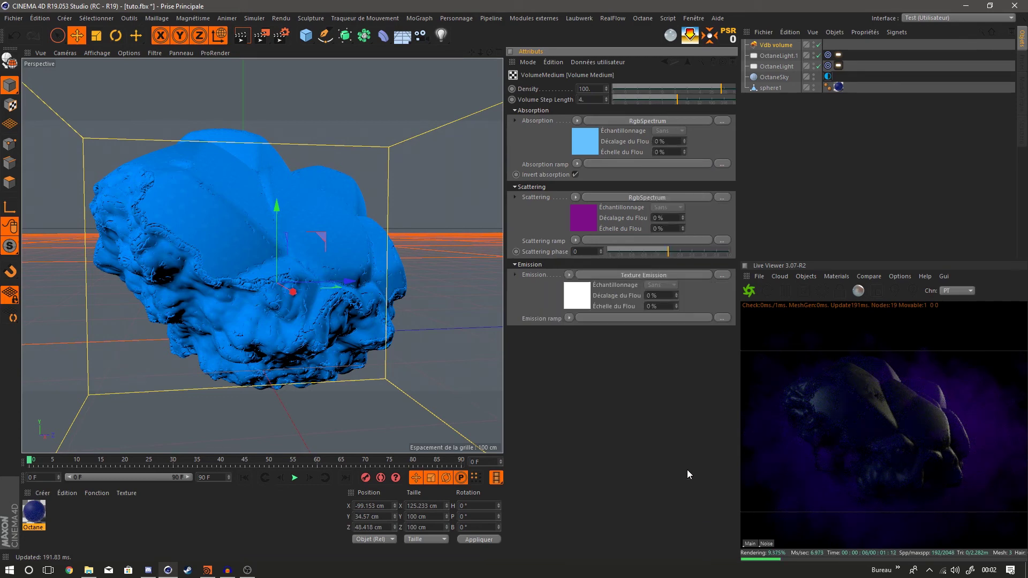
pyautogui.click(580, 293)
pyautogui.click(582, 150)
pyautogui.moveTo(712, 140); pyautogui.dragTo(634, 140)
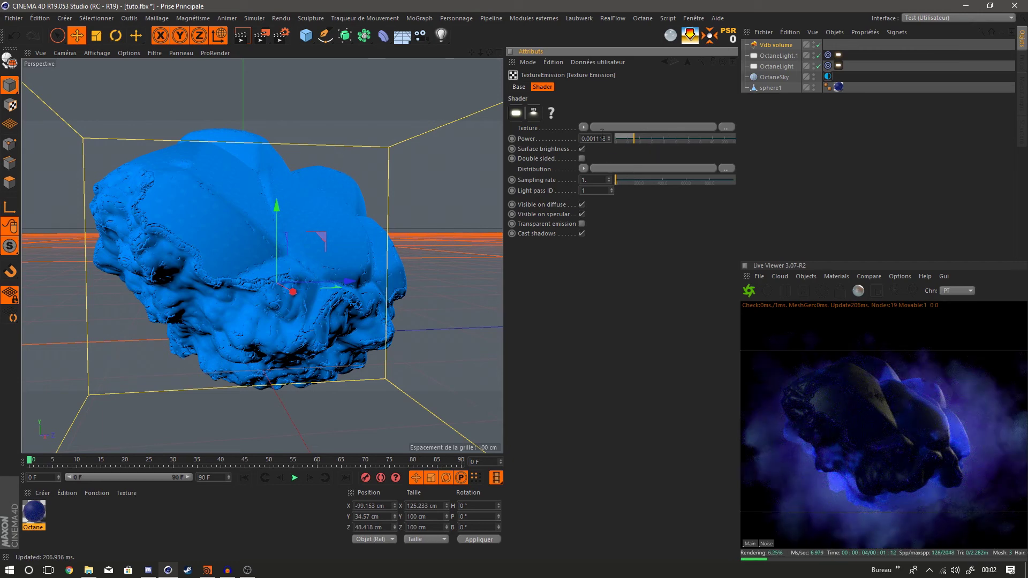
# Step: Assign a blue Couleur shader to the Texture Emission's texture and reduce the emission power to 0.000133
pyautogui.click(583, 127)
pyautogui.click(602, 235)
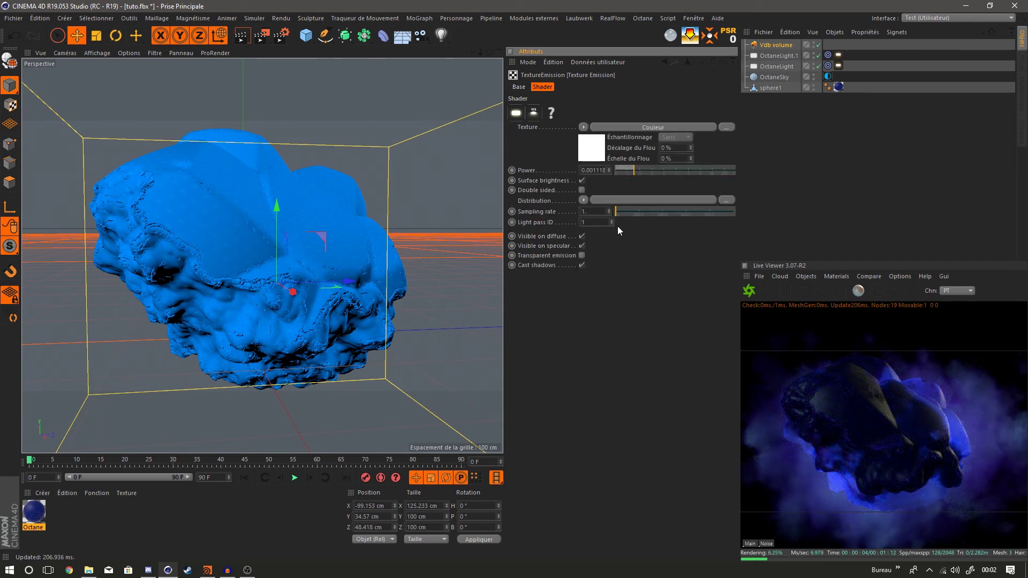
pyautogui.click(599, 147)
pyautogui.click(667, 201)
pyautogui.moveTo(677, 205); pyautogui.dragTo(735, 214)
pyautogui.click(688, 63)
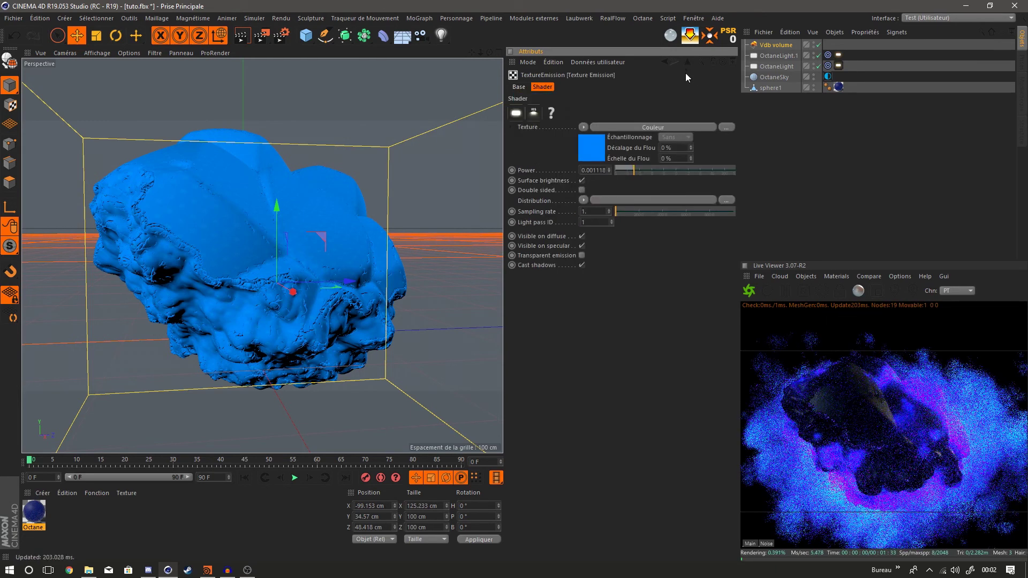
pyautogui.moveTo(634, 172); pyautogui.dragTo(615, 169)
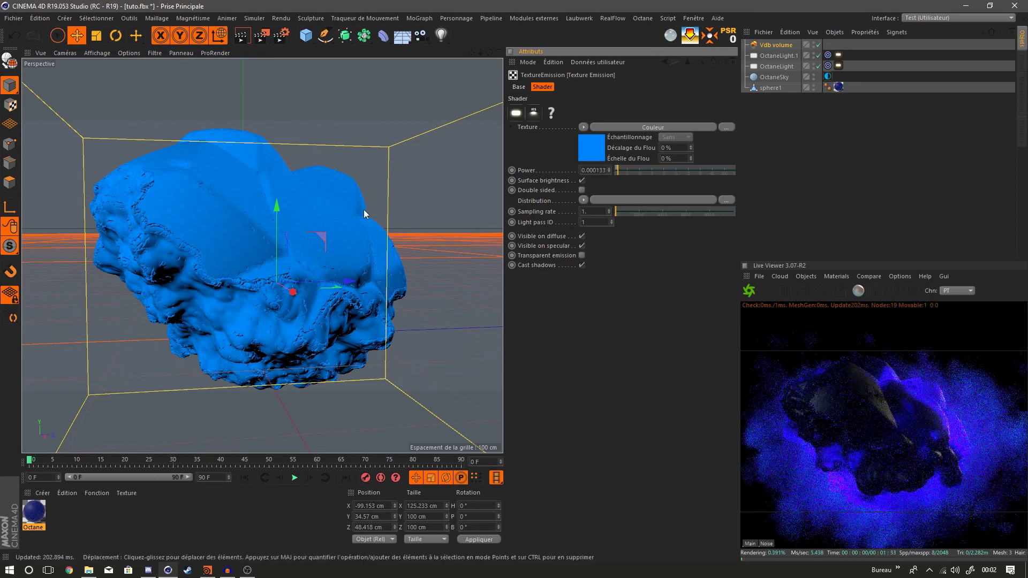
# Step: Move the VDB volume along its Z axis to about -66.5 cm
pyautogui.keyDown('alt'); pyautogui.moveTo(419, 229); pyautogui.dragTo(364, 227); pyautogui.keyUp('alt')
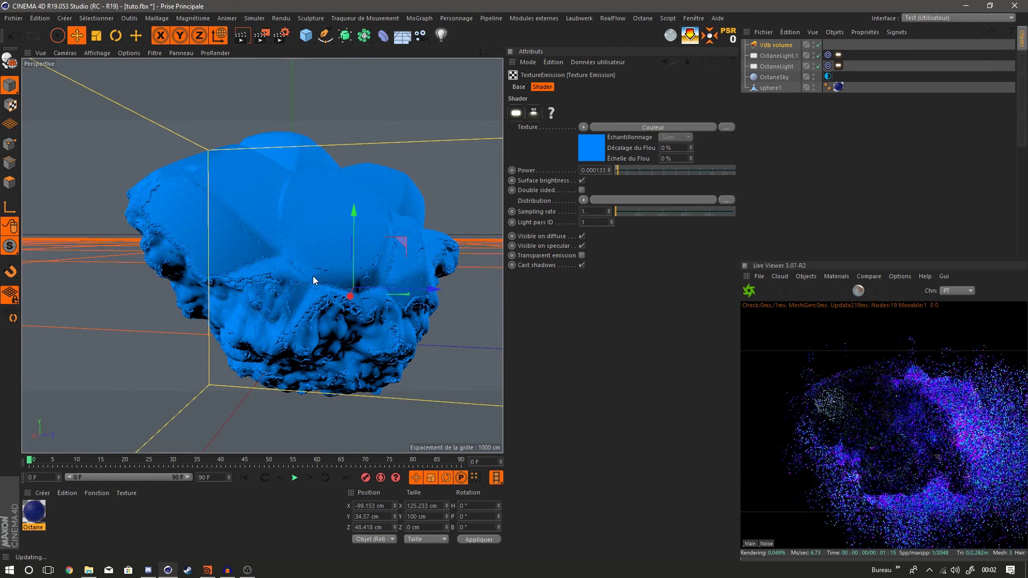
pyautogui.moveTo(431, 290); pyautogui.dragTo(309, 277)
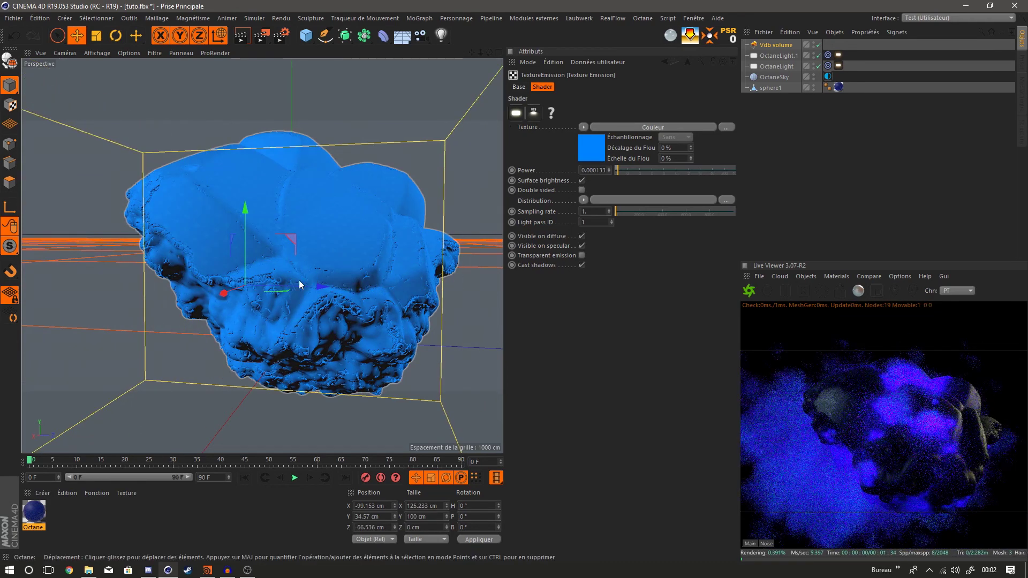
# Step: Reposition the VDB volume around the rock at about X -94.8 cm and Z 3.4 cm
pyautogui.moveTo(322, 287); pyautogui.dragTo(358, 290)
pyautogui.moveTo(274, 295)
pyautogui.mouseDown()
pyautogui.moveTo(290, 286)
pyautogui.moveTo(278, 299)
pyautogui.mouseUp()
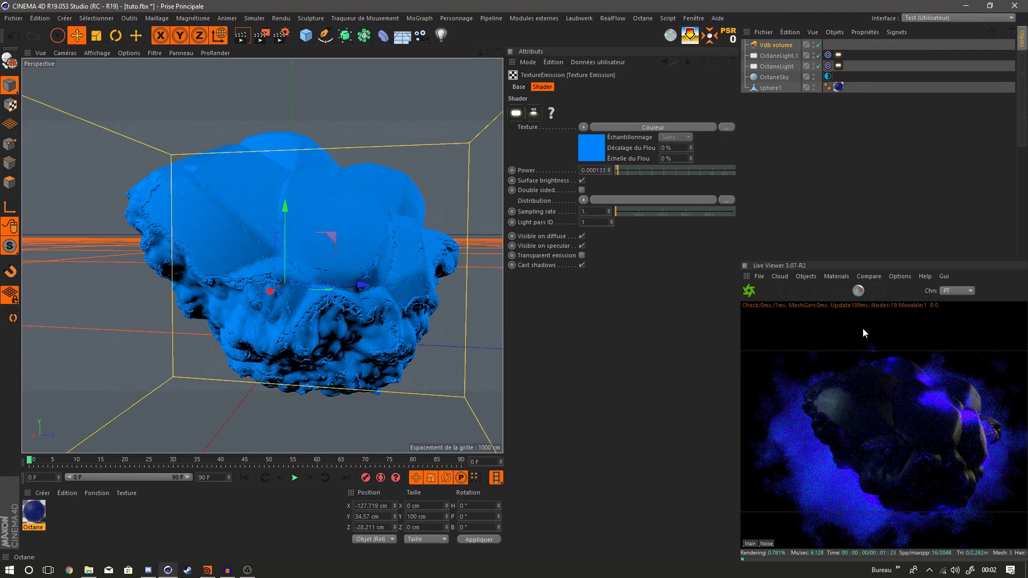
pyautogui.keyDown('alt'); pyautogui.moveTo(354, 320); pyautogui.dragTo(276, 313); pyautogui.keyUp('alt')
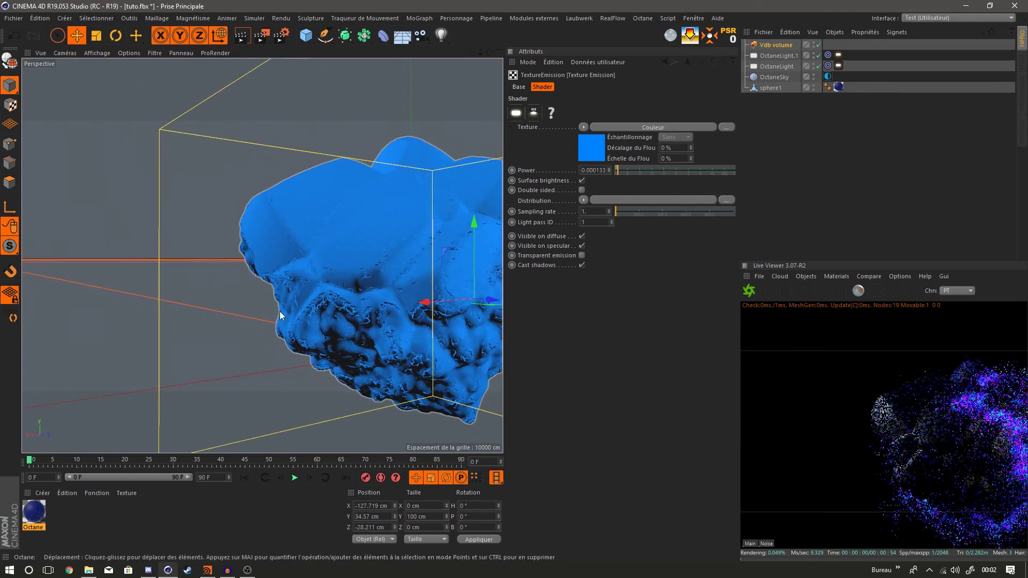
pyautogui.moveTo(471, 52); pyautogui.dragTo(353, 49)
pyautogui.keyDown('alt'); pyautogui.moveTo(306, 260); pyautogui.dragTo(409, 271); pyautogui.keyUp('alt')
pyautogui.keyDown('alt'); pyautogui.moveTo(409, 271); pyautogui.dragTo(364, 276, button='right'); pyautogui.keyUp('alt')
pyautogui.moveTo(175, 288); pyautogui.dragTo(208, 293)
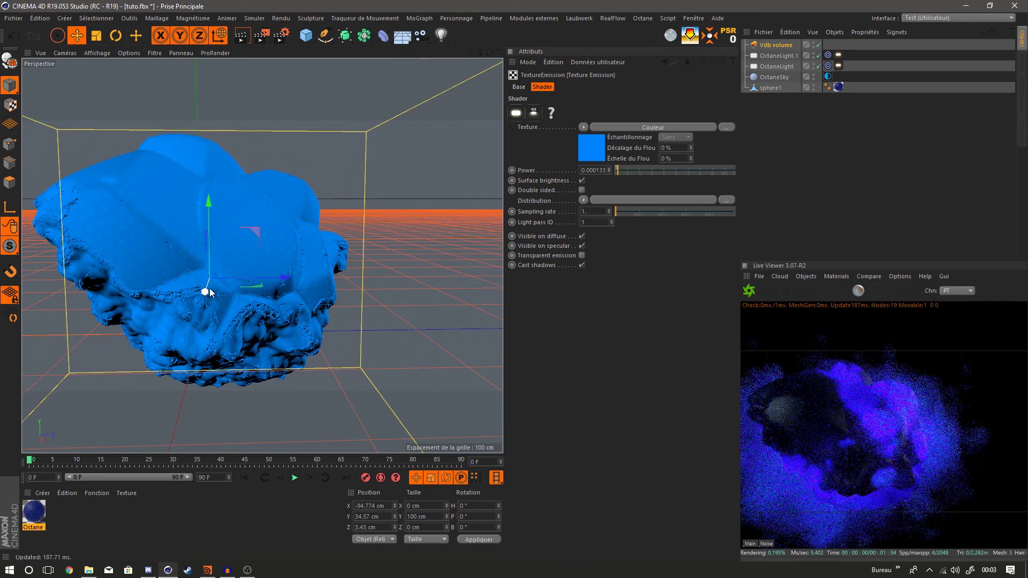
# Step: Replace the VDB volume's source file with vdbcloud_100_standardpuffycloud0.vdb from the 10 VDB Clouds folder
pyautogui.click(790, 45)
pyautogui.click(592, 87)
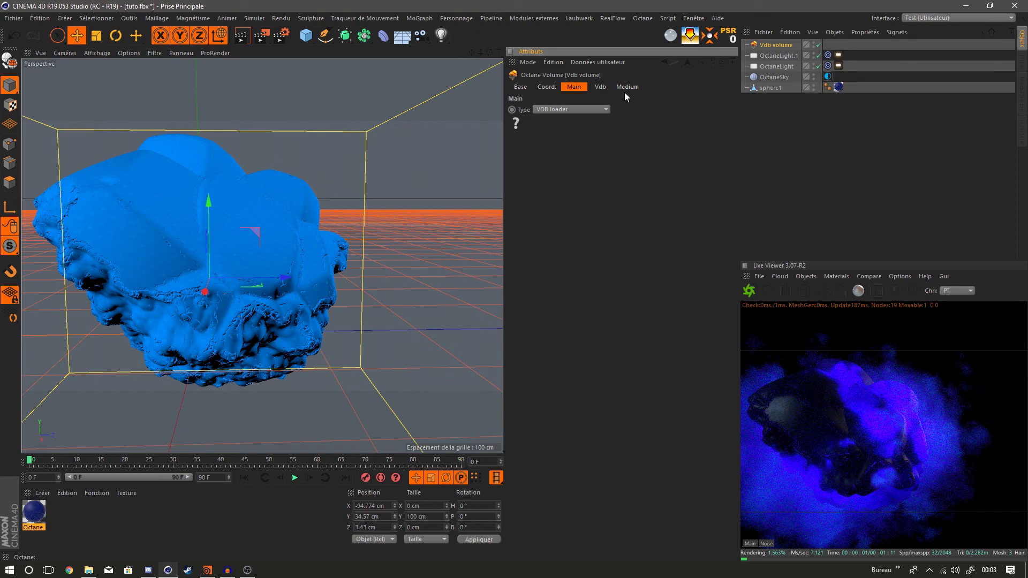
pyautogui.click(726, 110)
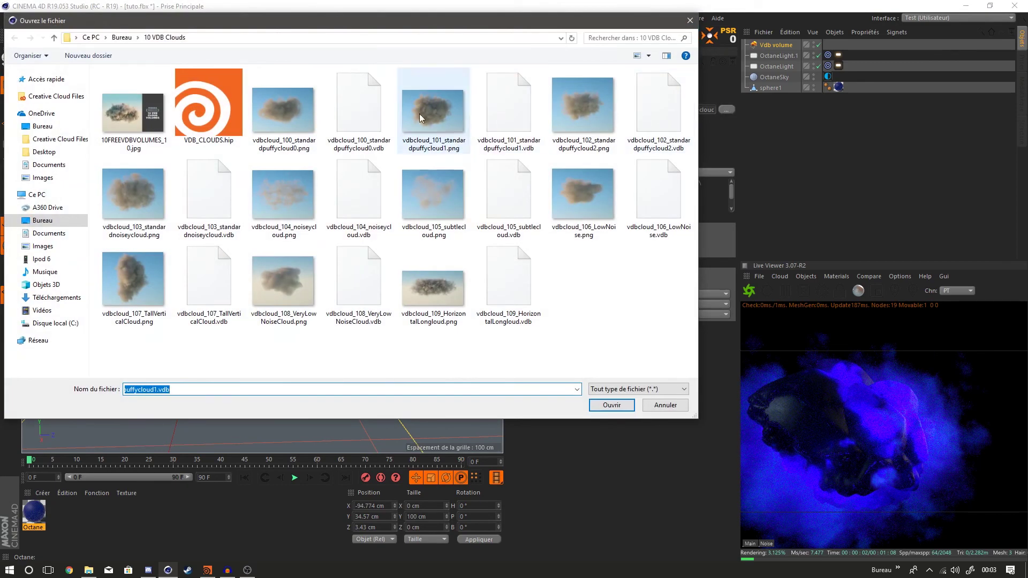
pyautogui.click(359, 107)
pyautogui.click(612, 405)
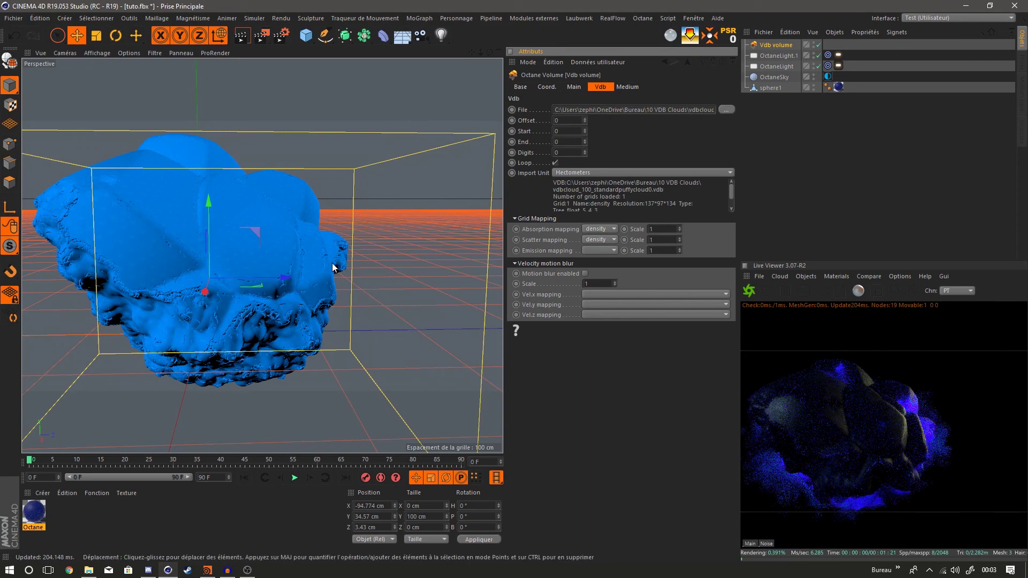
# Step: Shift the VDB volume to about X -90.9 cm and raise it to about Y 42.8 cm
pyautogui.scroll(-3, 333, 263)
pyautogui.moveTo(236, 287); pyautogui.dragTo(236, 287)
pyautogui.moveTo(242, 220); pyautogui.dragTo(242, 211)
pyautogui.keyDown('alt'); pyautogui.moveTo(213, 261); pyautogui.dragTo(236, 250, button='right'); pyautogui.keyUp('alt')
pyautogui.keyDown('alt'); pyautogui.moveTo(278, 259); pyautogui.dragTo(233, 274); pyautogui.keyUp('alt')
pyautogui.keyDown('alt'); pyautogui.moveTo(324, 230); pyautogui.dragTo(348, 223, button='right'); pyautogui.keyUp('alt')
pyautogui.keyDown('alt'); pyautogui.moveTo(336, 238); pyautogui.dragTo(334, 223); pyautogui.keyUp('alt')
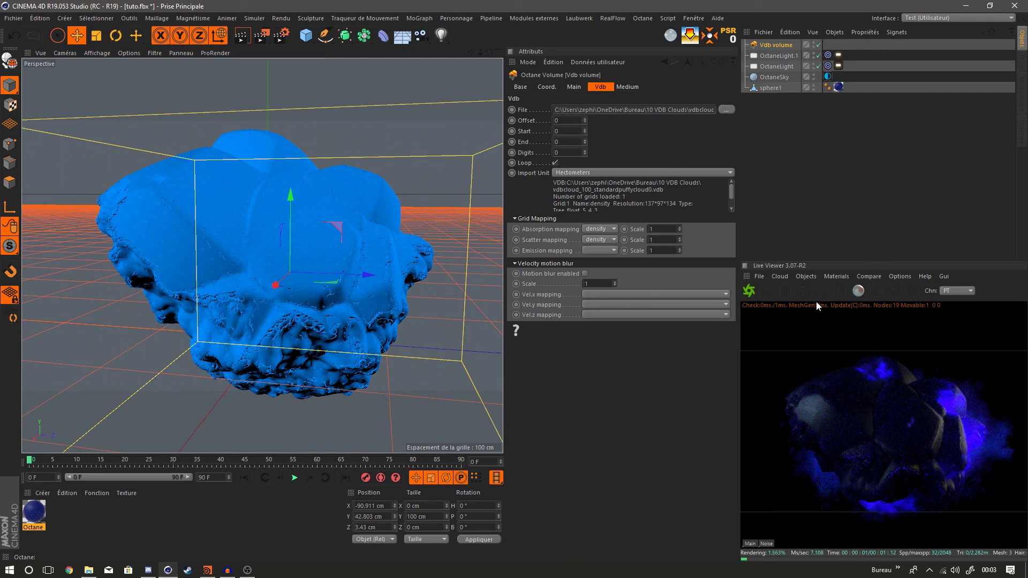
# Step: Set the density of the rock material's Scattering Medium to about 9.92 and close the material editor
pyautogui.doubleClick(31, 515)
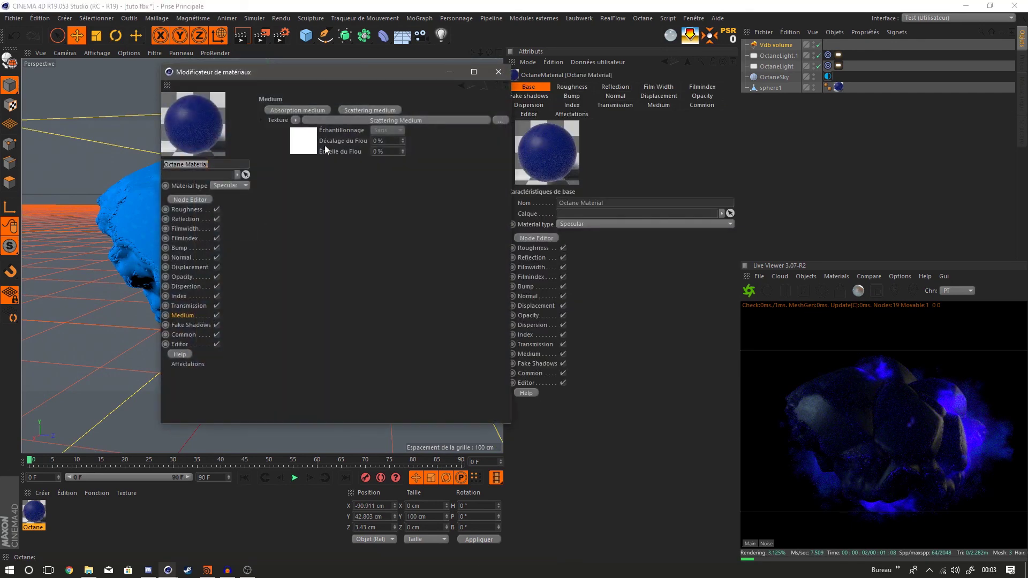
pyautogui.moveTo(470, 116); pyautogui.dragTo(468, 117)
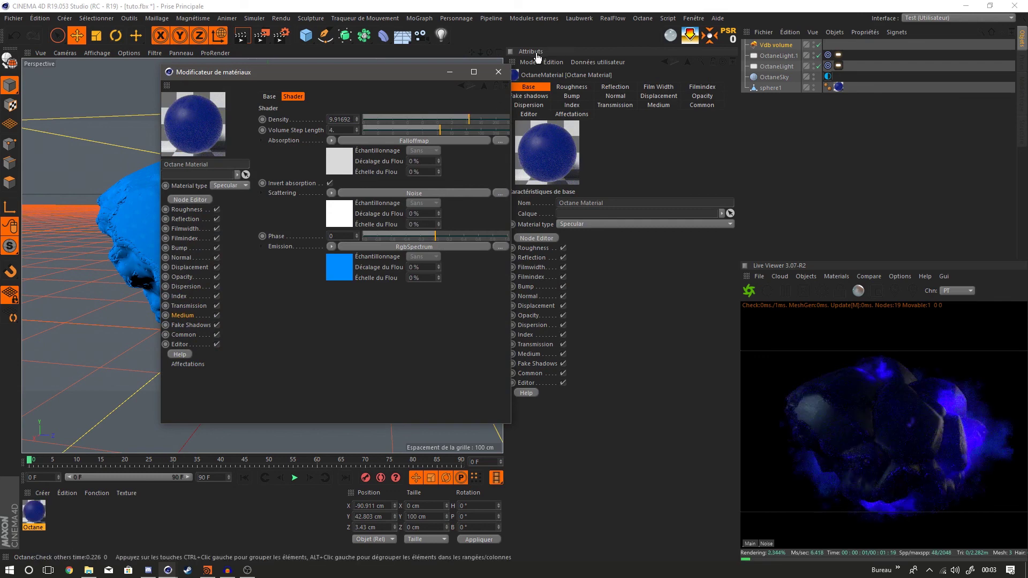
pyautogui.click(499, 71)
# Step: Move the VDB volume along its Z axis to about -28 cm
pyautogui.keyDown('alt'); pyautogui.moveTo(442, 140); pyautogui.dragTo(282, 177); pyautogui.keyUp('alt')
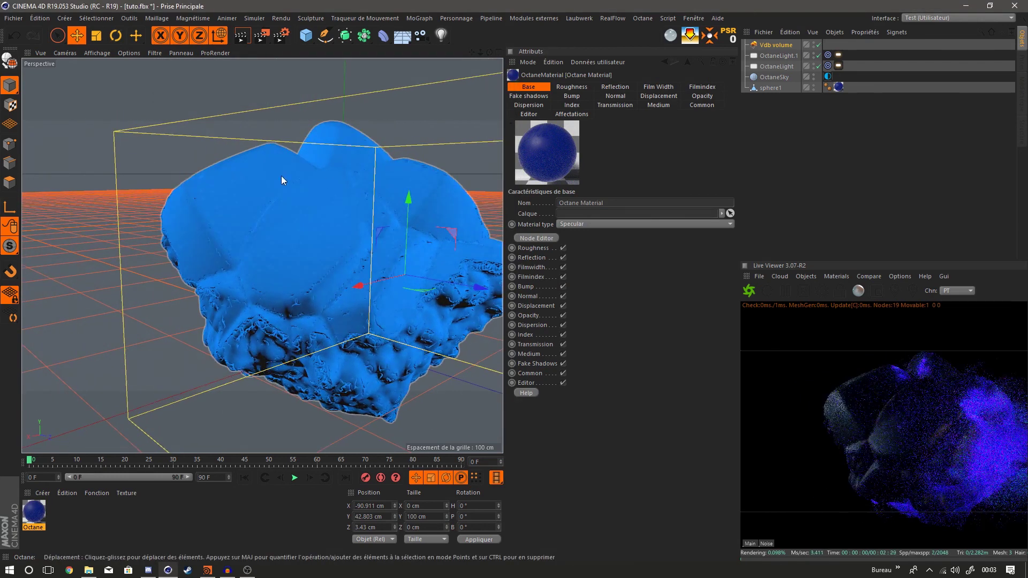
pyautogui.keyDown('alt'); pyautogui.moveTo(332, 215); pyautogui.dragTo(261, 214); pyautogui.keyUp('alt')
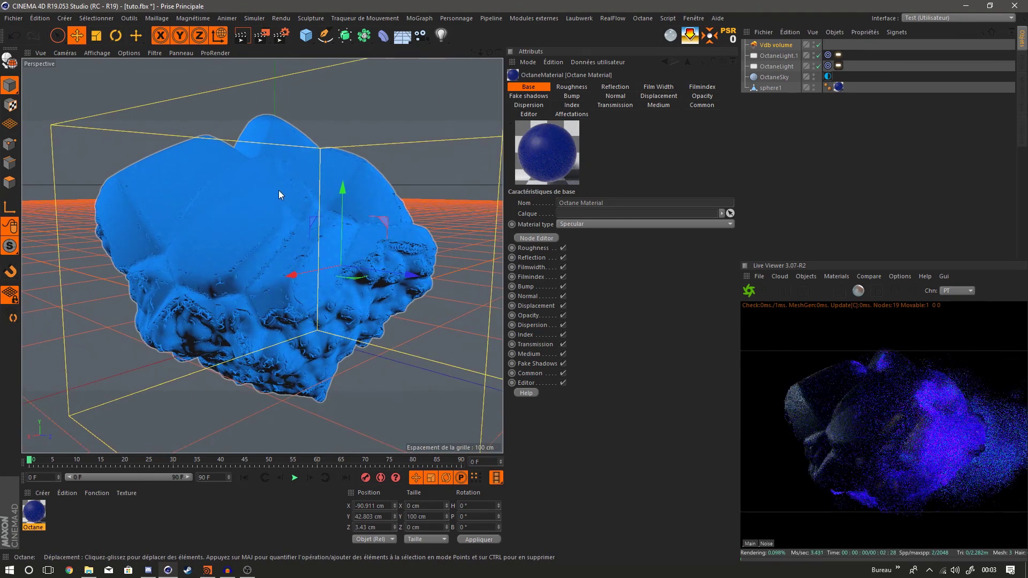
pyautogui.moveTo(377, 269); pyautogui.dragTo(359, 271)
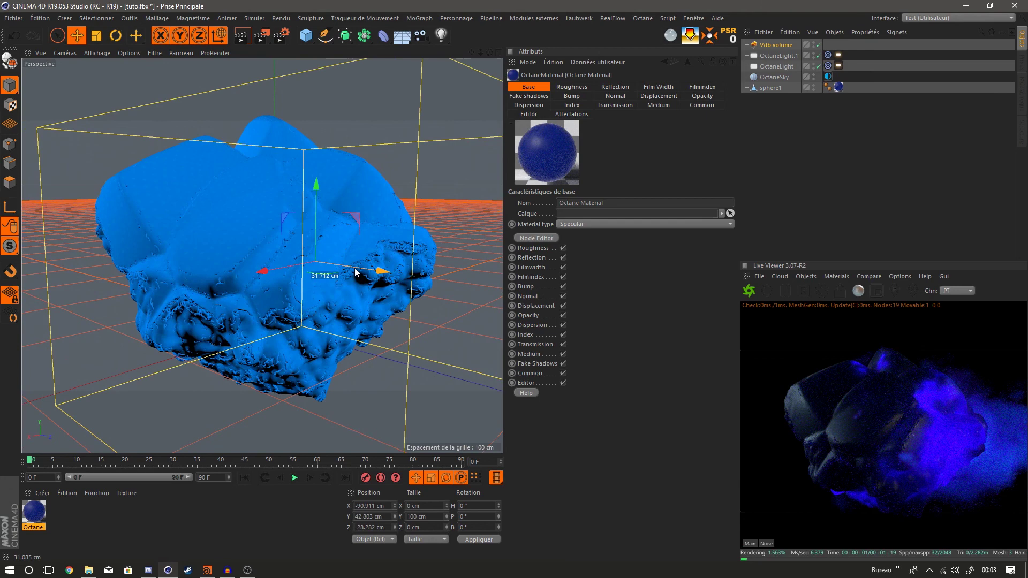